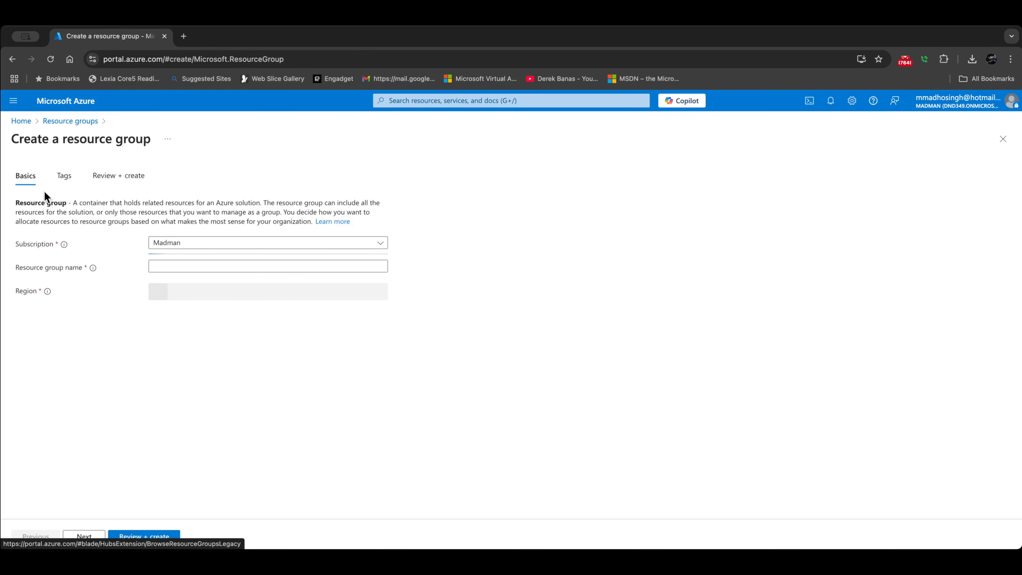
Step: Name the new resource group monitorRG, then review and create it
click(173, 263)
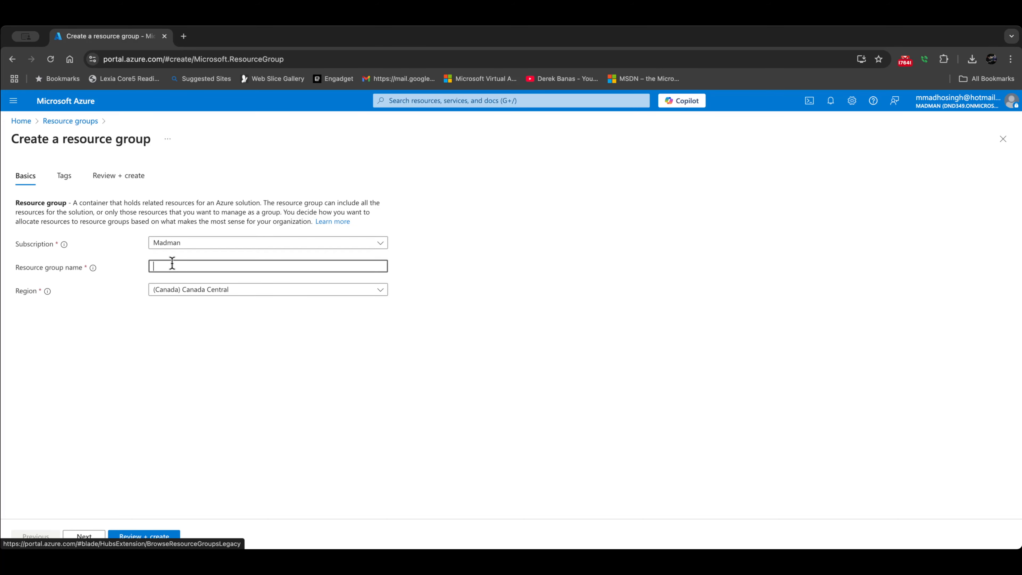
text(monitorRG)
click(138, 539)
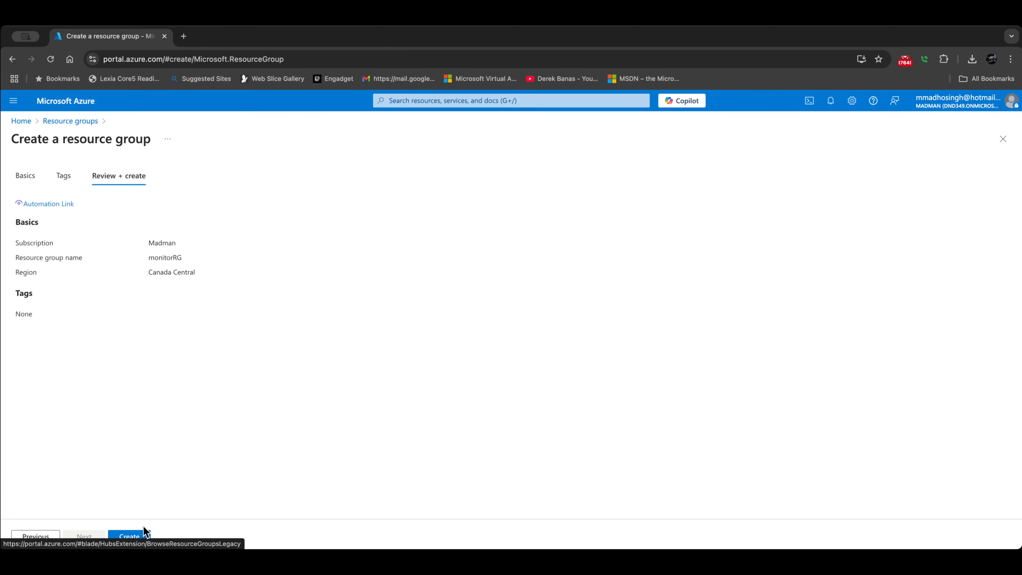
click(129, 537)
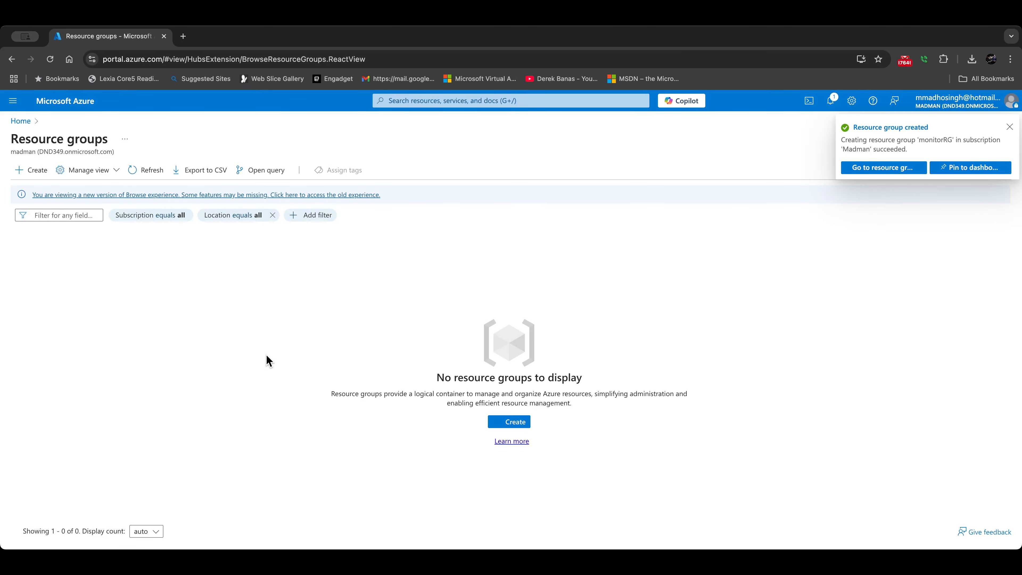
Step: Refresh the Resource groups list until monitorRG appears, then go back to the home page
click(147, 173)
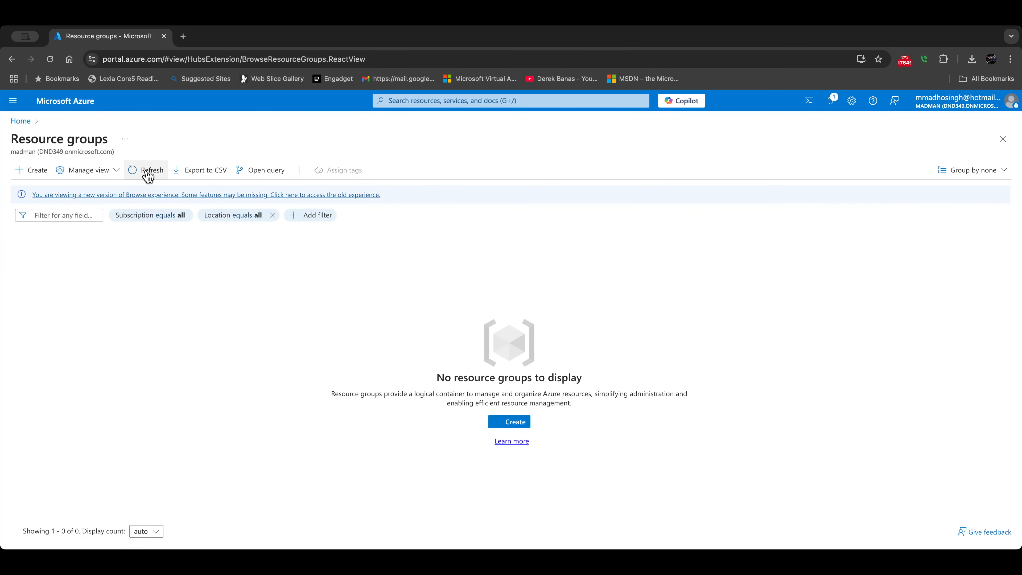
click(147, 173)
click(147, 173)
click(147, 173)
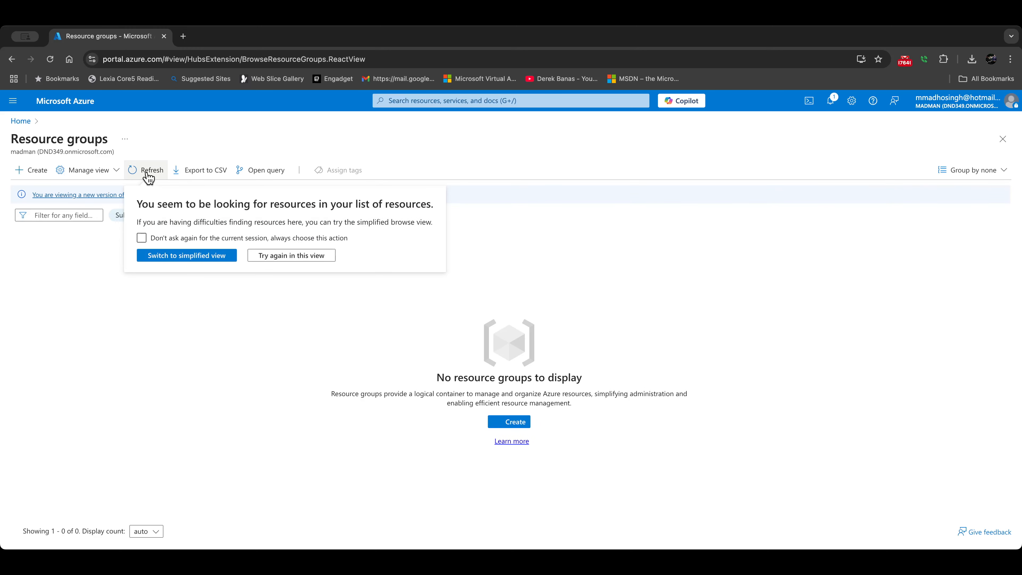
click(251, 246)
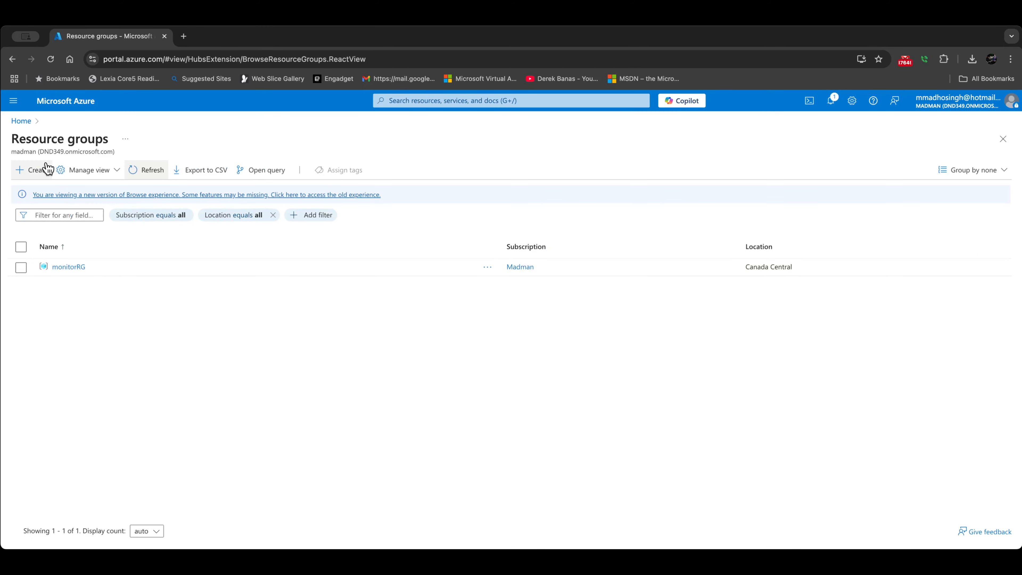
click(20, 121)
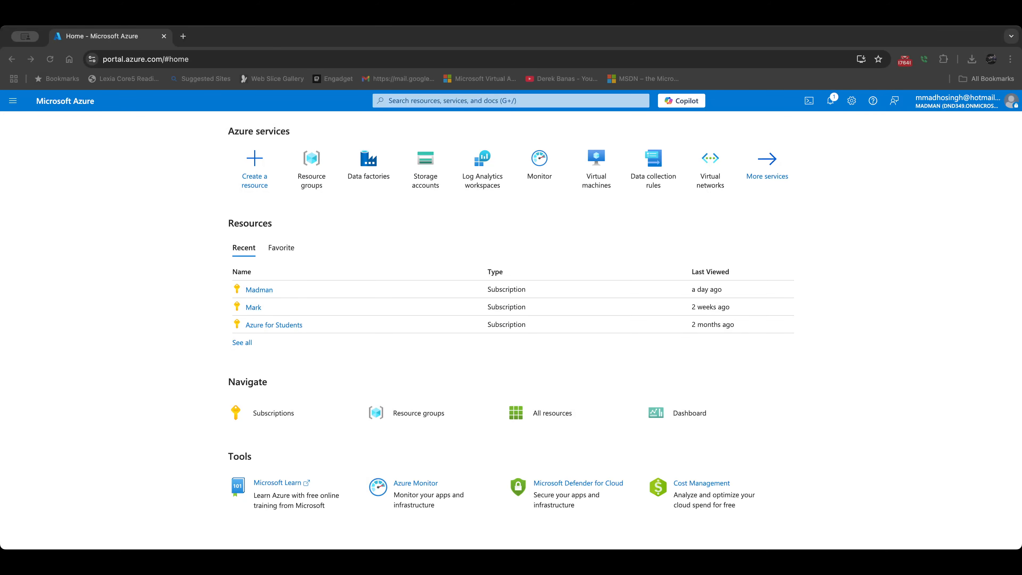
Step: Open the Virtual networks list from the portal search's recent services
click(168, 233)
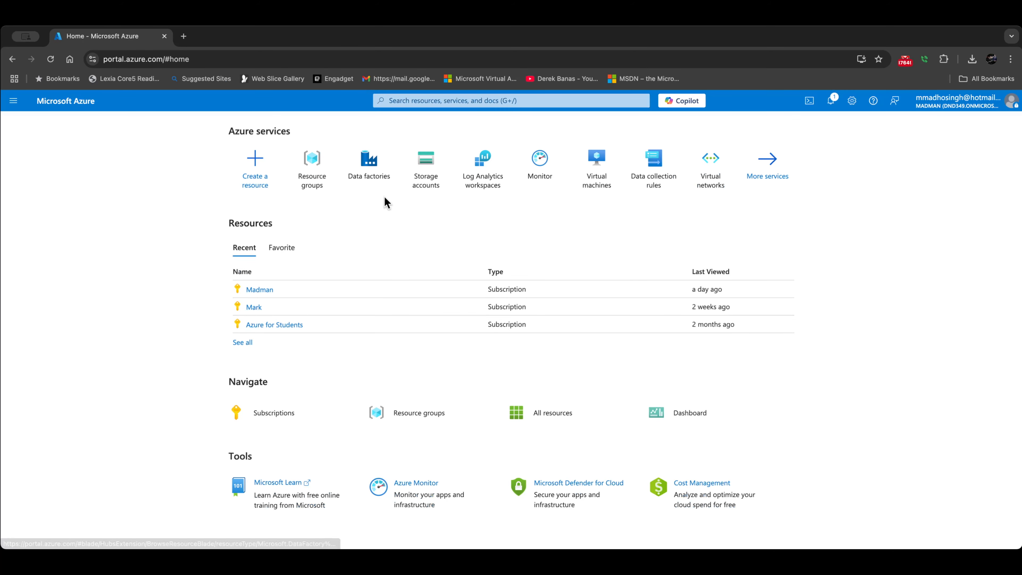
click(476, 101)
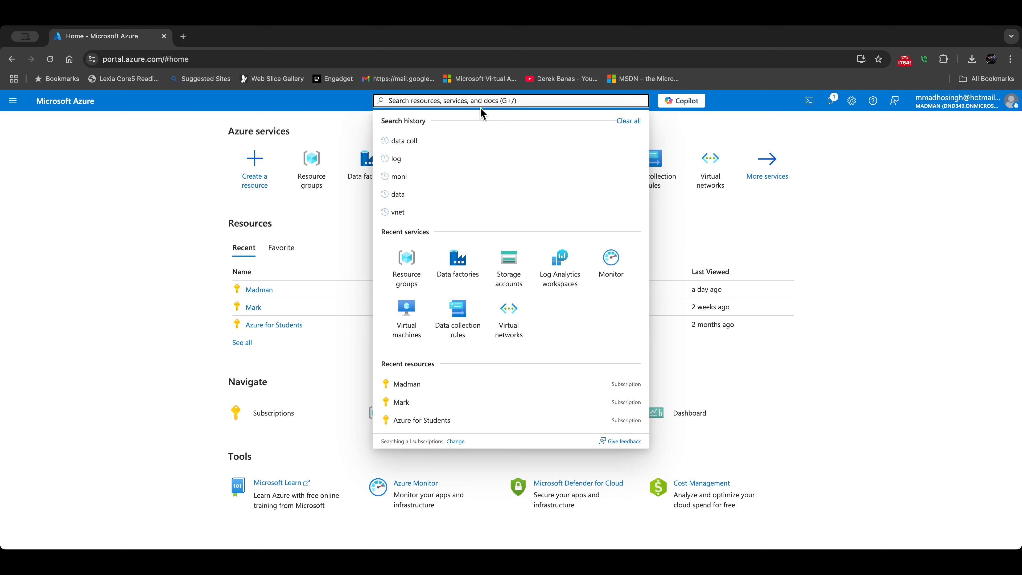
click(509, 310)
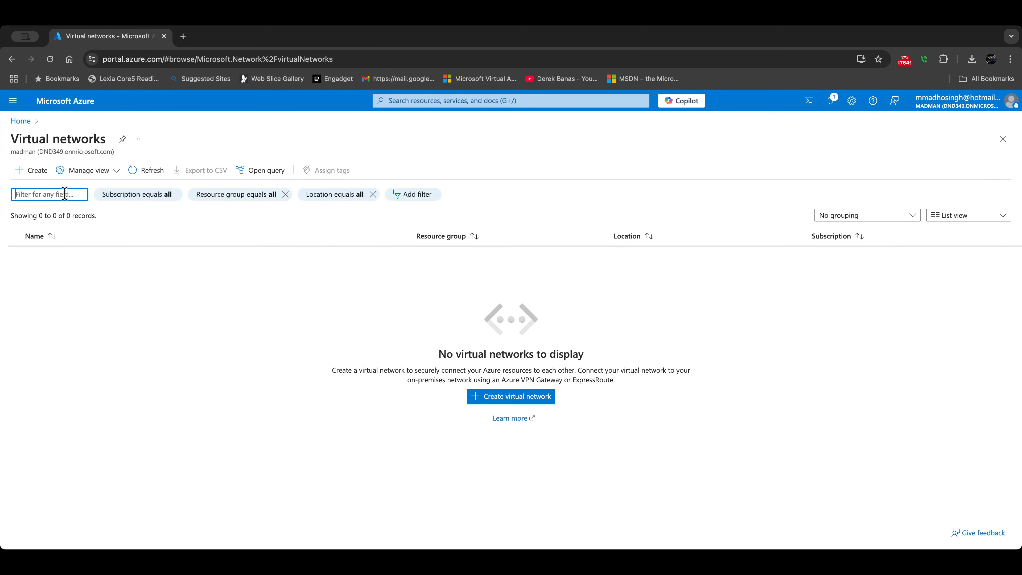
Step: Create virtual network vnet1 (10.0.0.0/16) in monitorRG with default settings, then return home
click(36, 171)
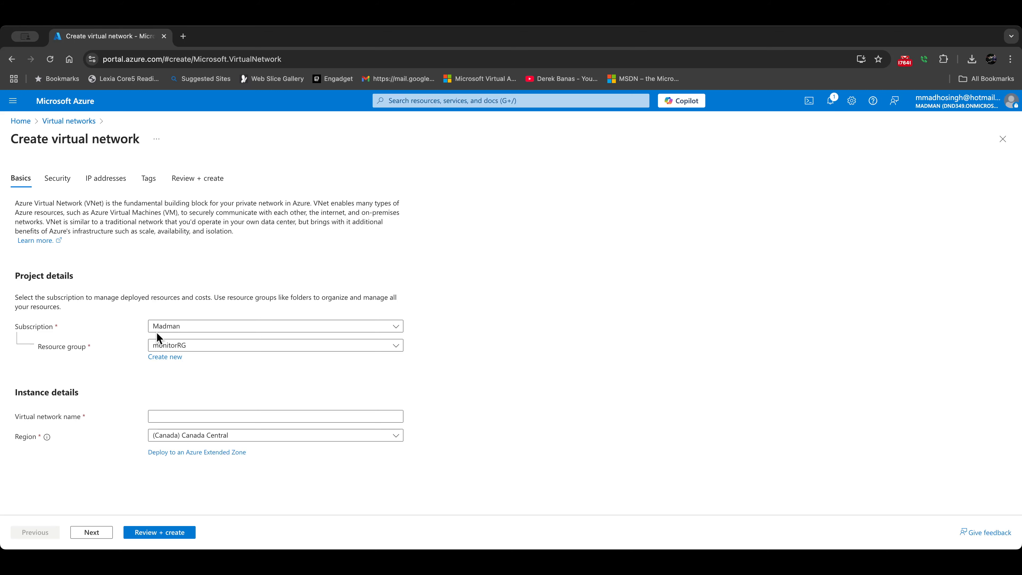
click(184, 415)
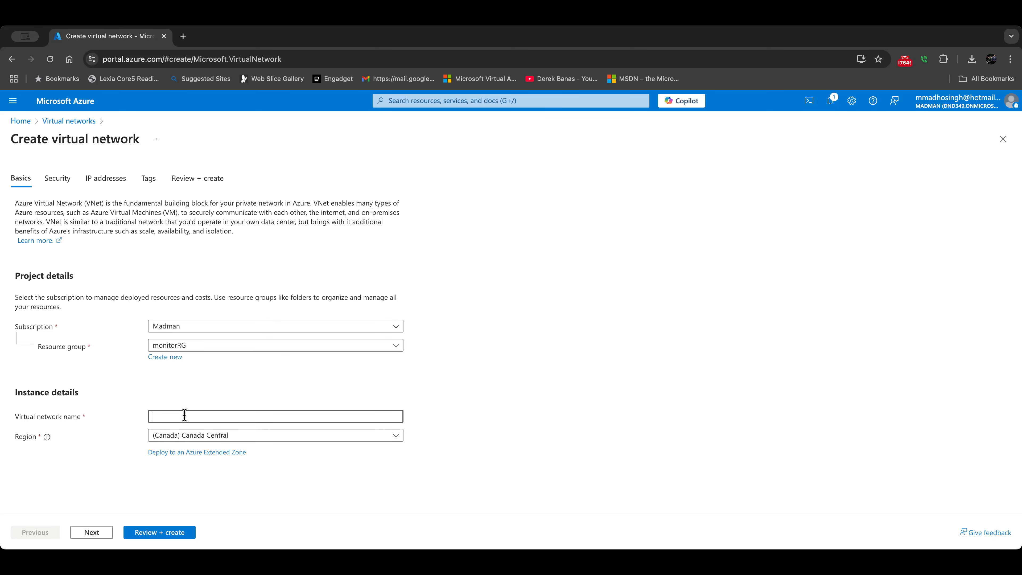
text(vnet1)
click(100, 534)
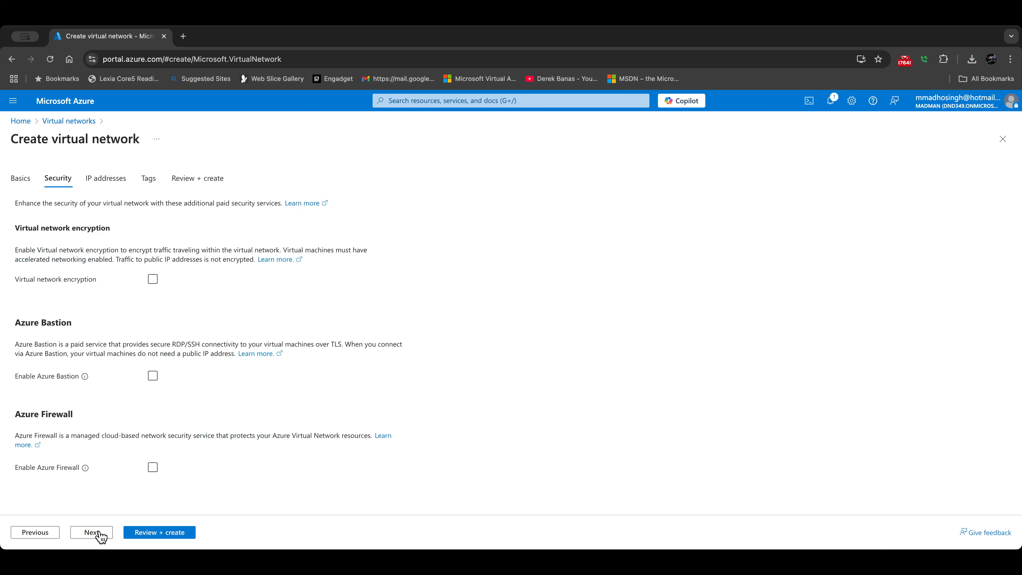
click(100, 534)
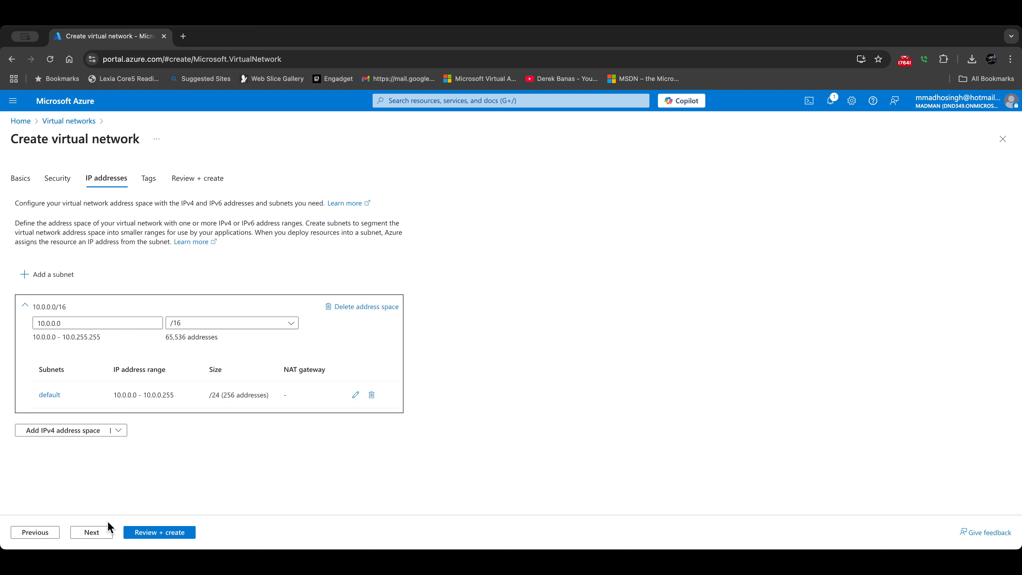
click(151, 532)
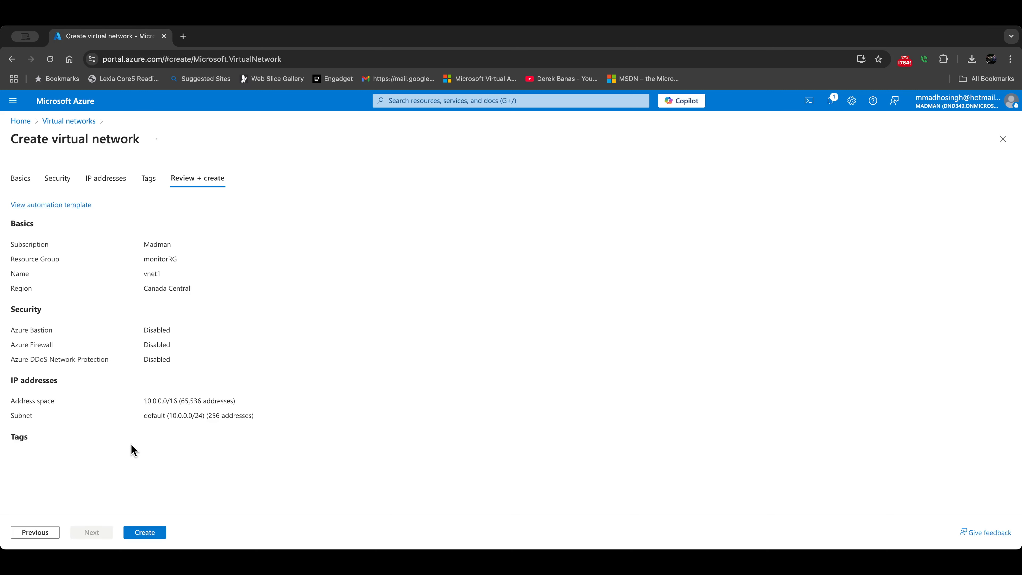
click(149, 532)
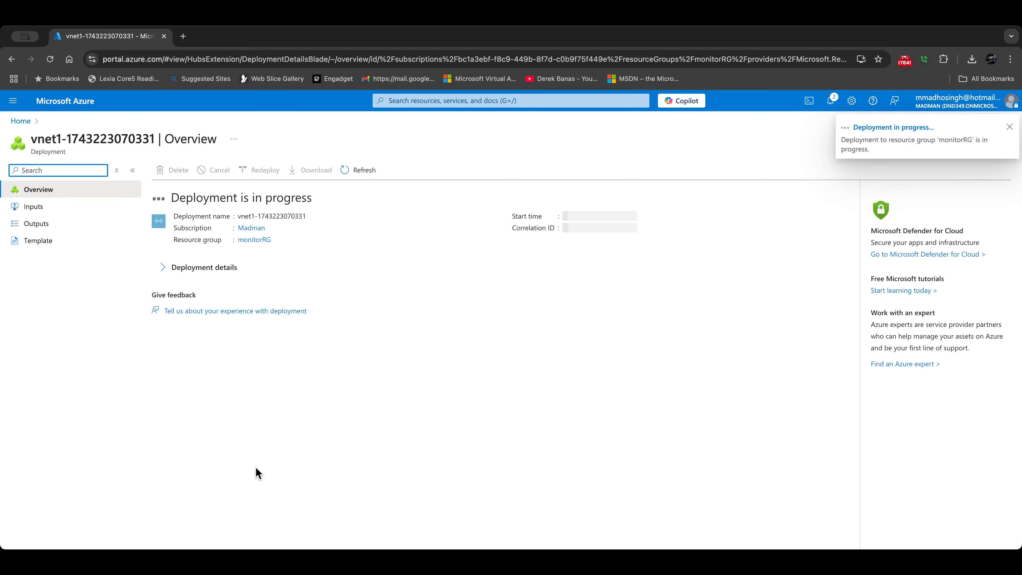
click(21, 121)
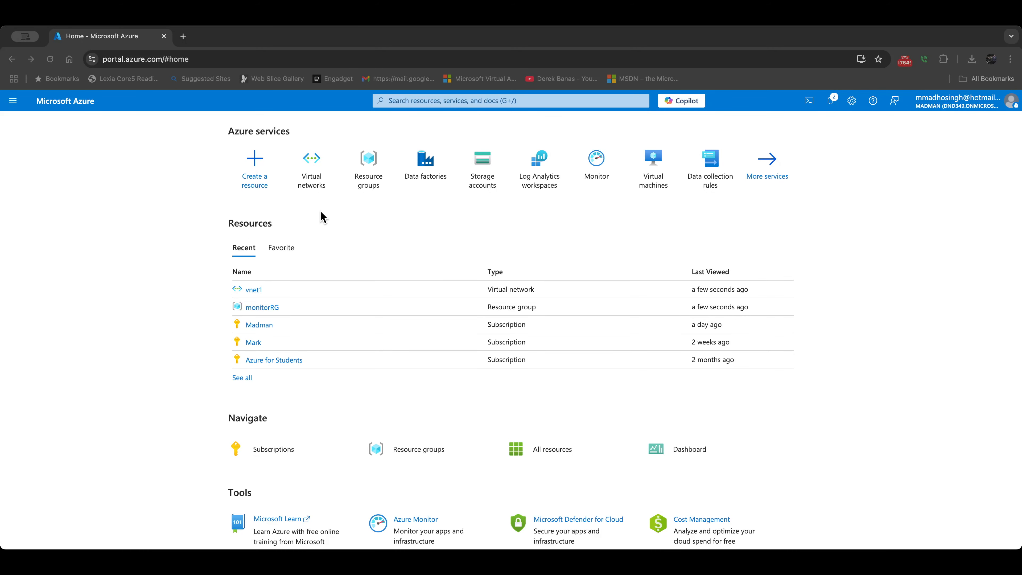
Step: Set up storage account madman0001 with Azure Blob Storage as primary service and LRS redundancy
click(479, 177)
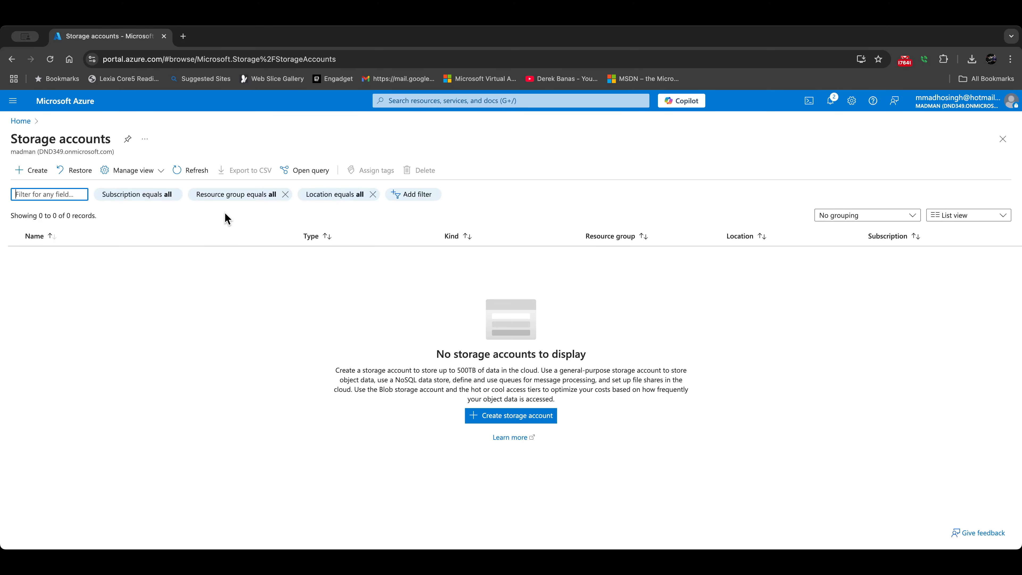
click(39, 179)
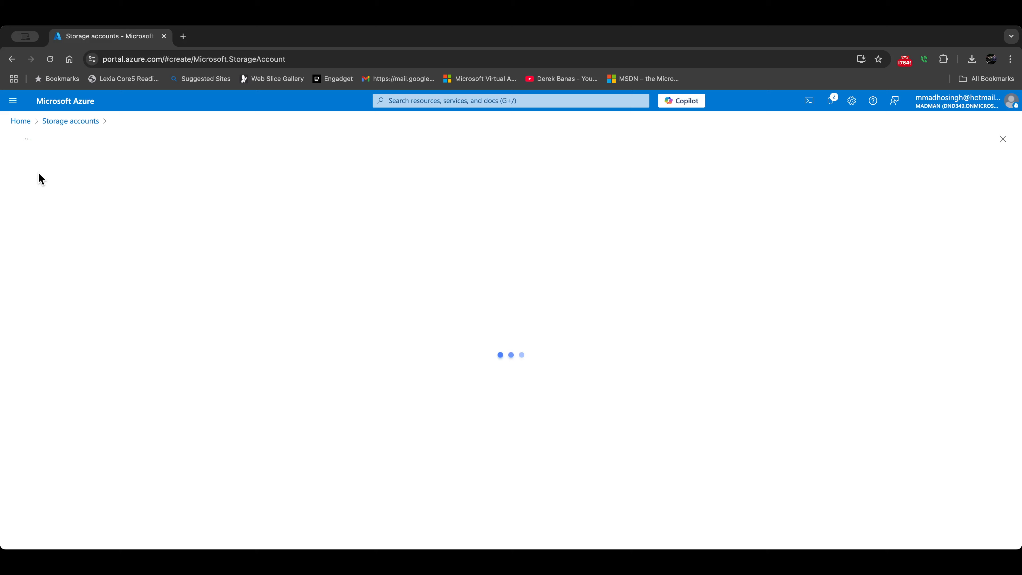
click(174, 373)
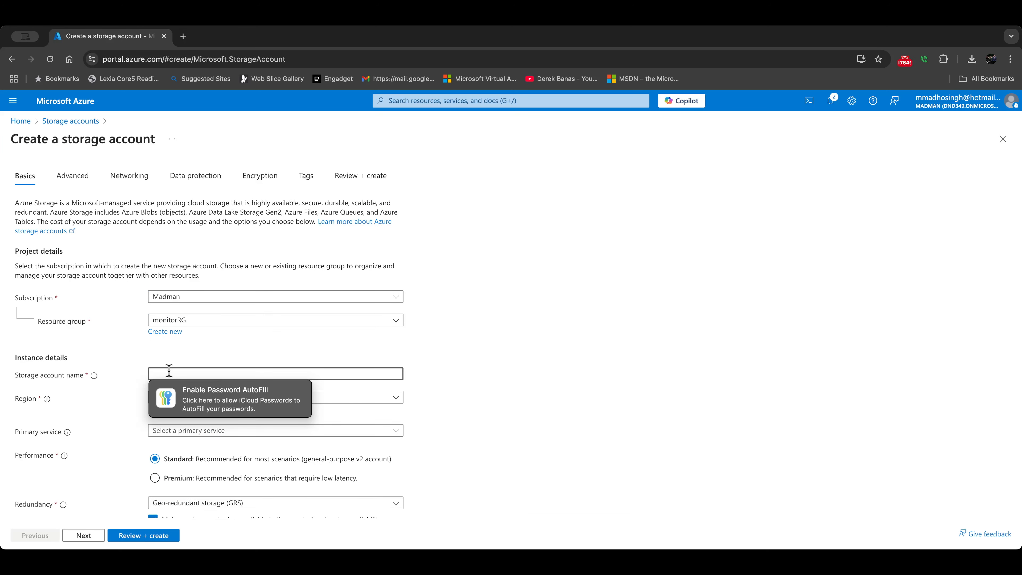
text(mad)
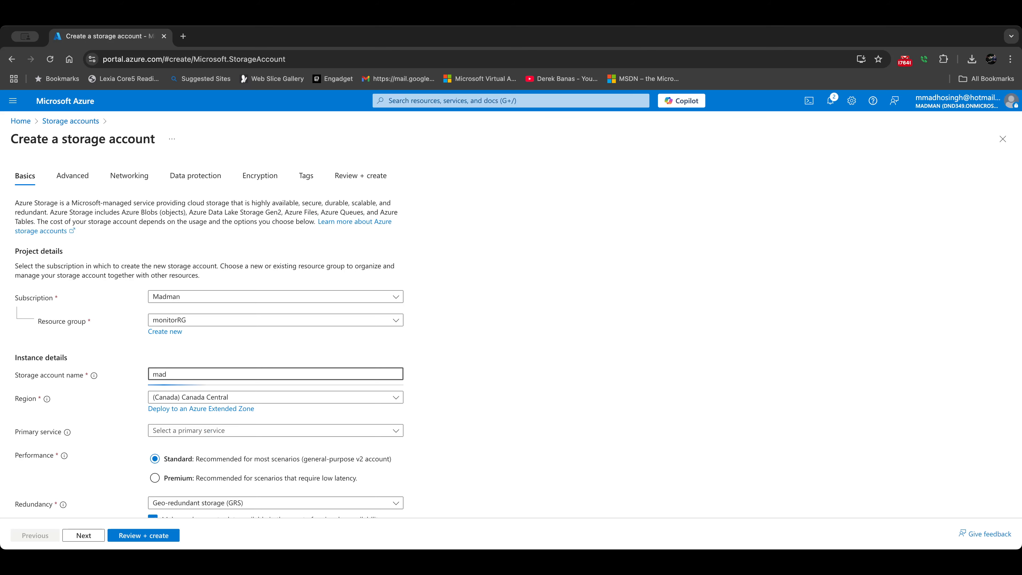
text(man000)
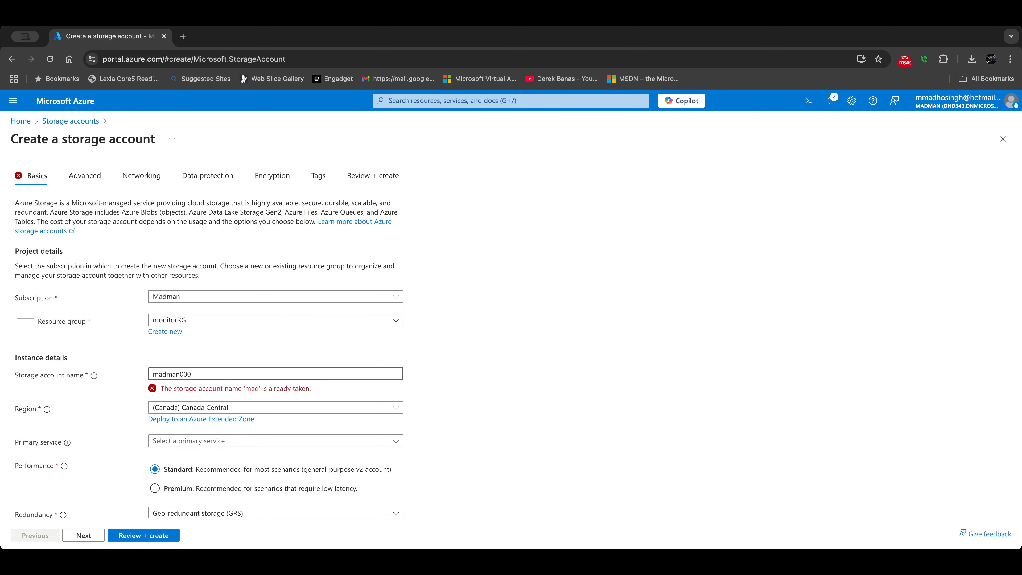
text(1)
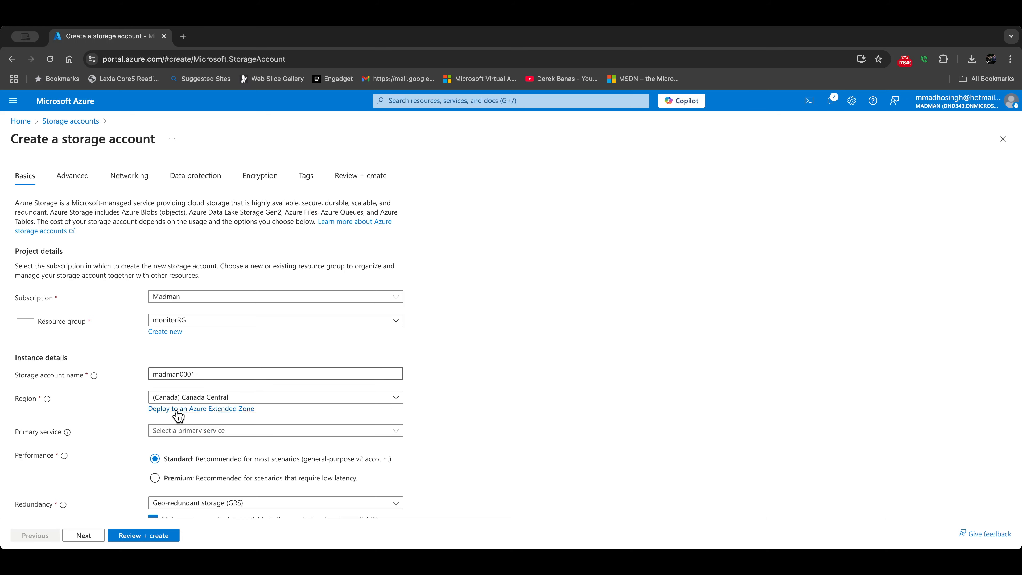
click(175, 432)
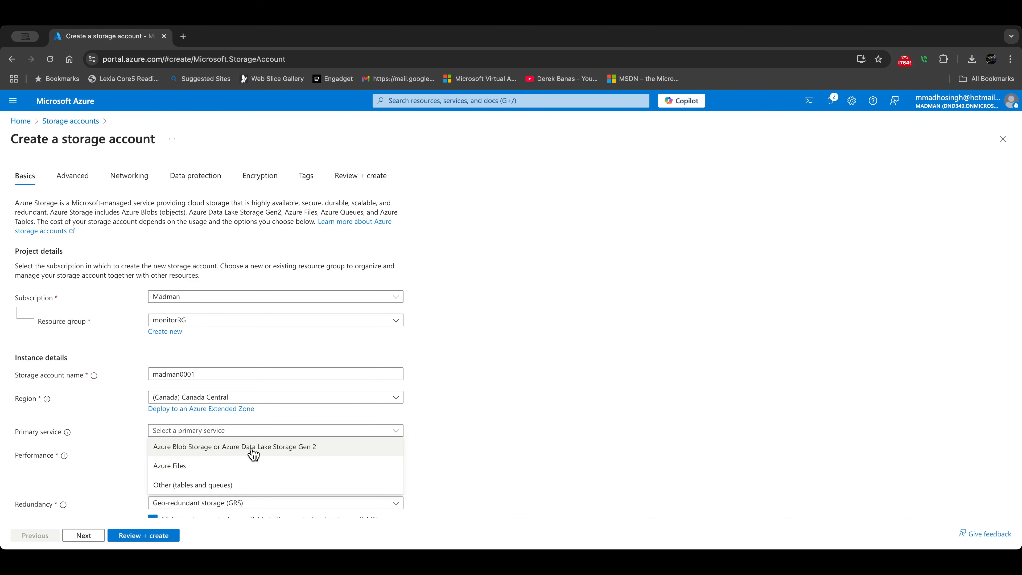
click(261, 449)
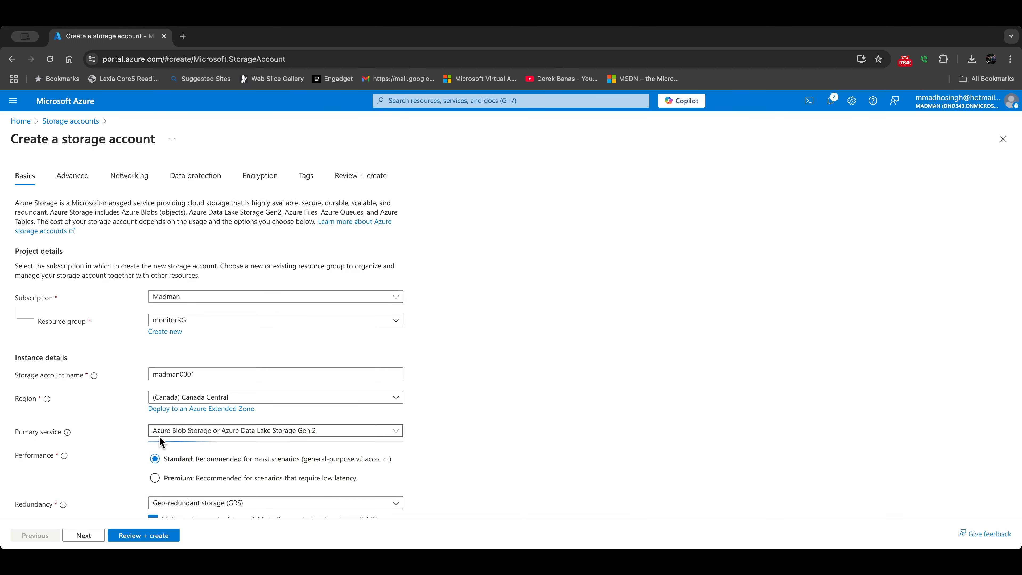
scroll(158, 437, down, 1)
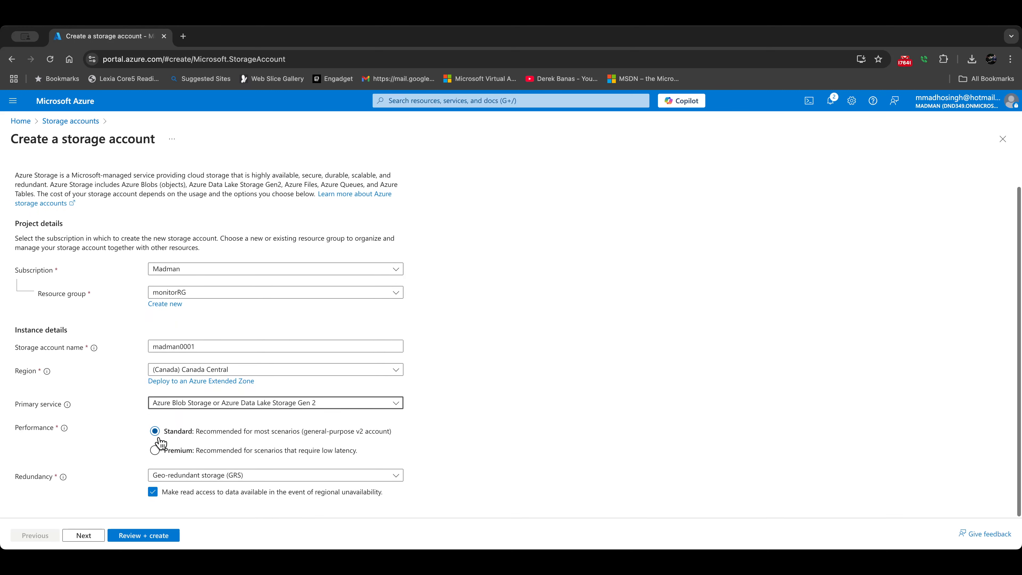
click(187, 481)
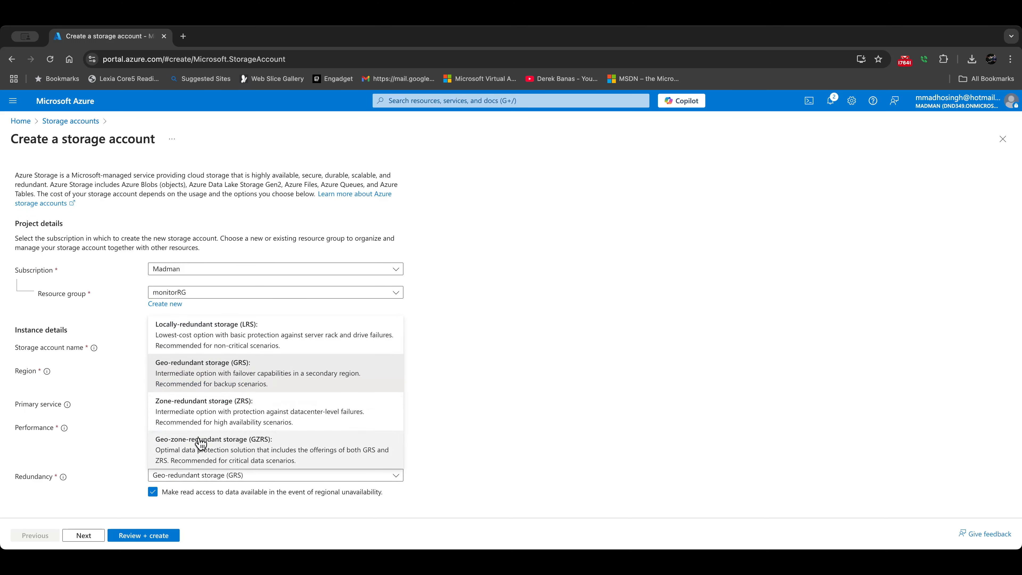
click(209, 345)
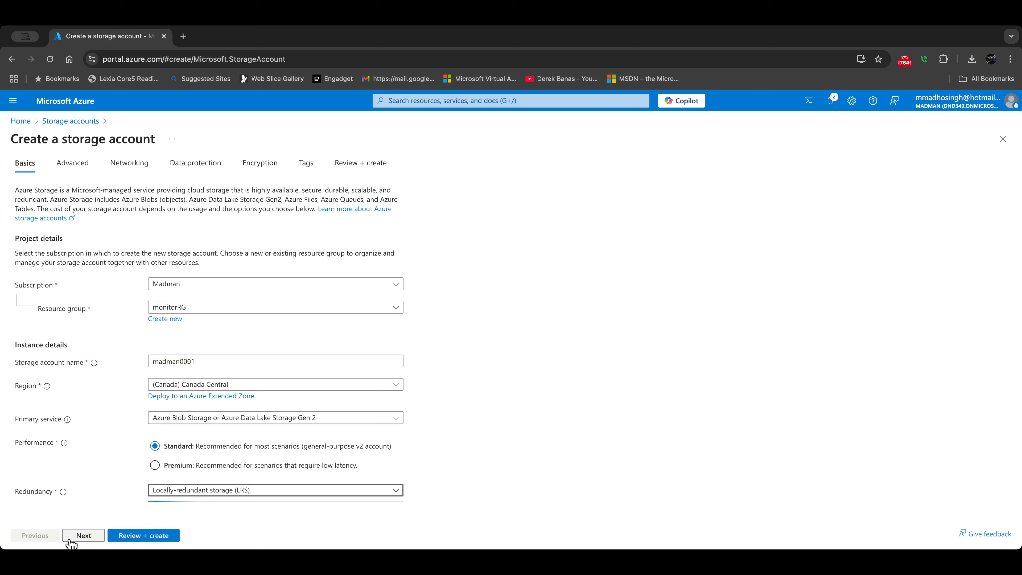
click(81, 541)
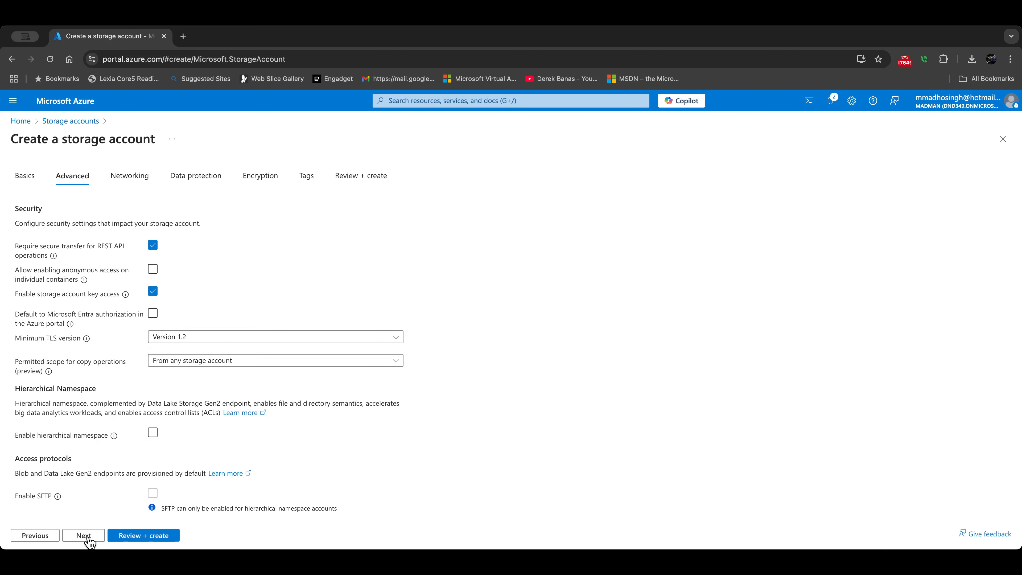
Step: Turn off soft delete for blobs, containers and file shares under Data protection
click(89, 541)
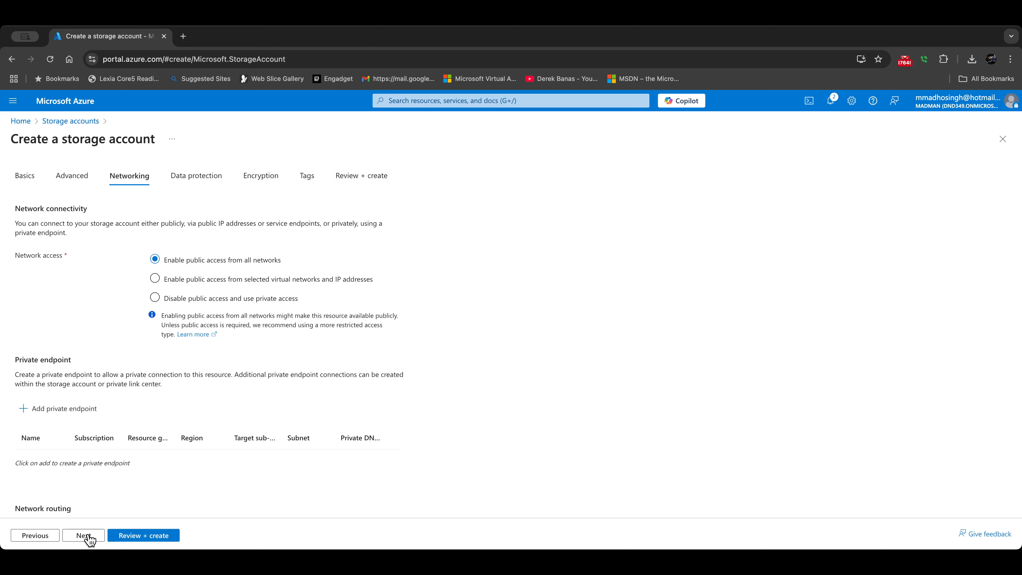
click(89, 538)
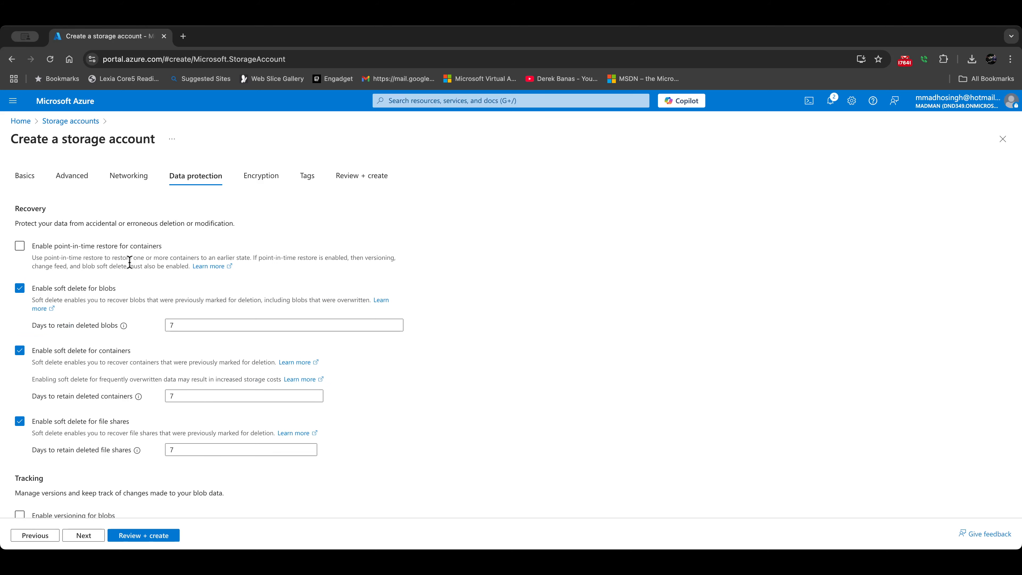
click(20, 288)
click(19, 330)
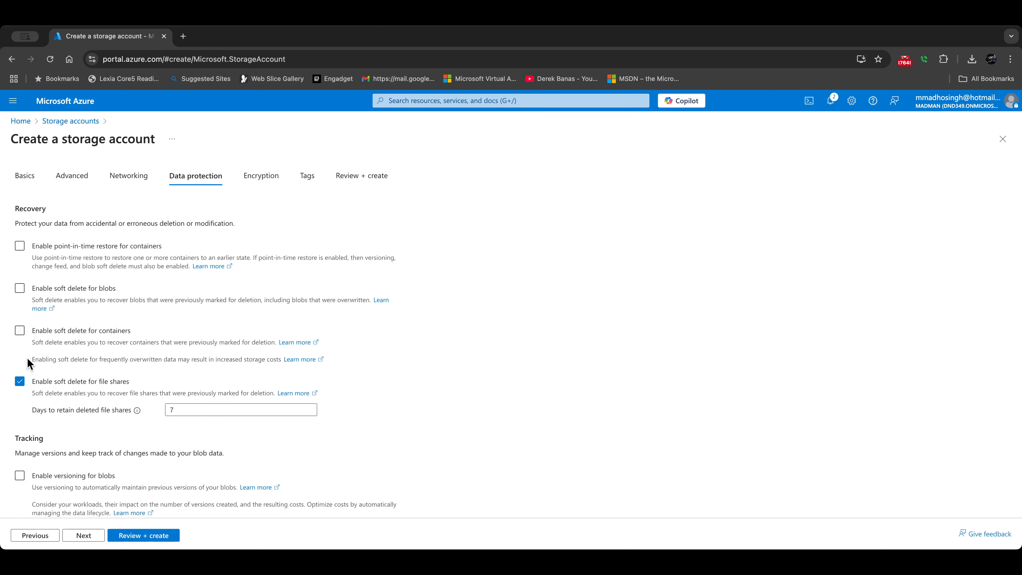
click(20, 381)
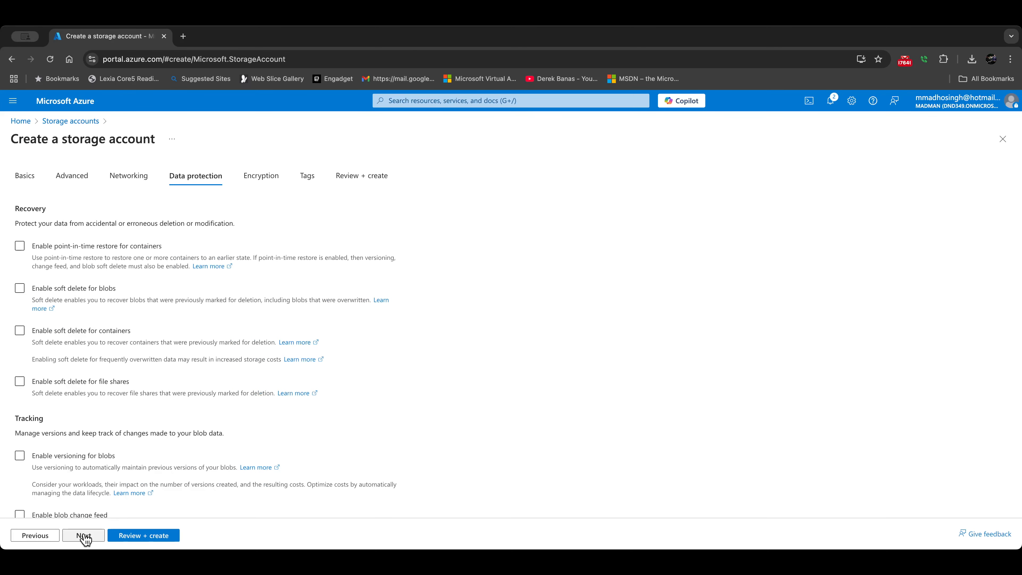
Step: Validate and deploy madman0001, then return to the home page
click(150, 535)
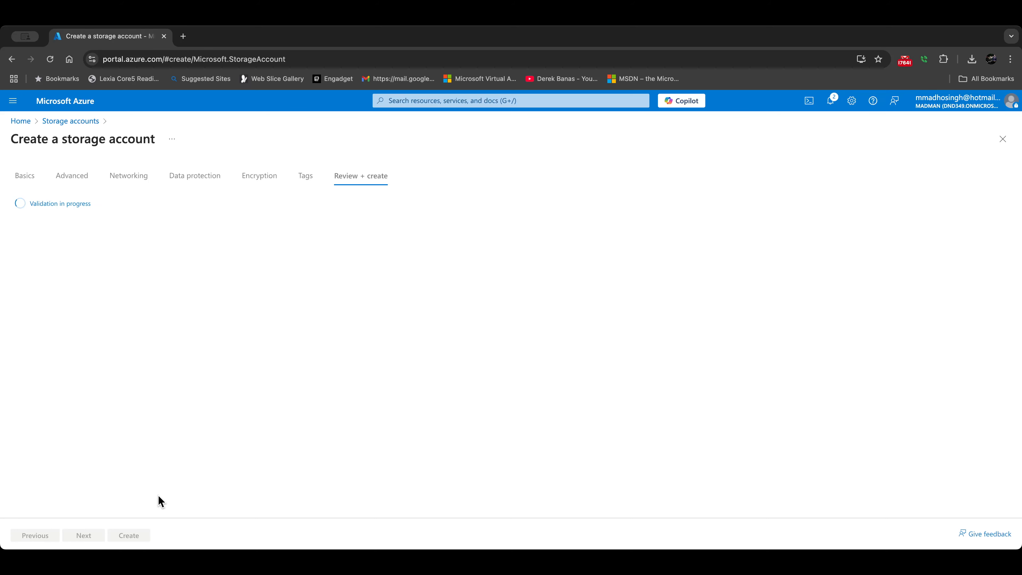
click(130, 535)
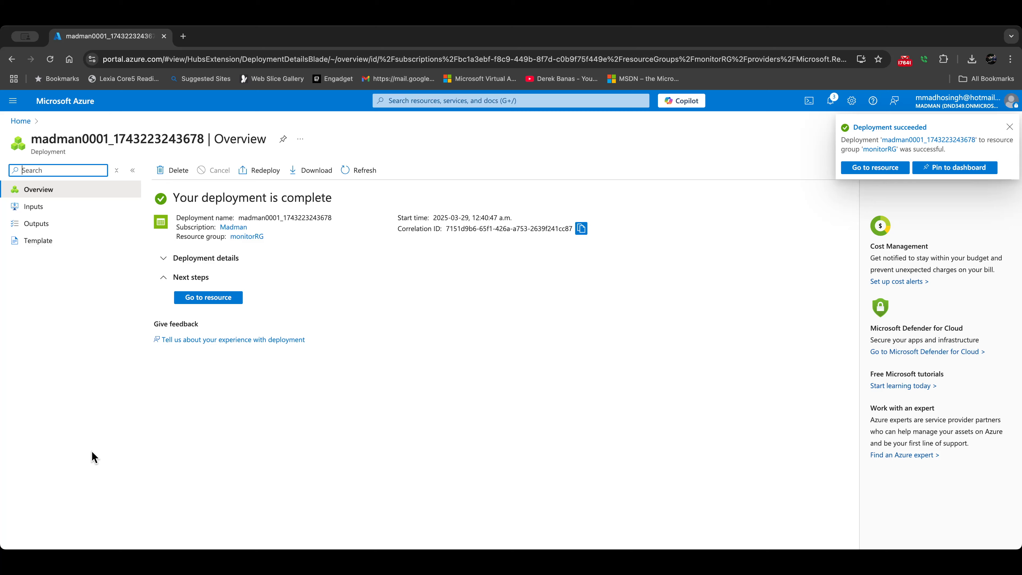
click(20, 121)
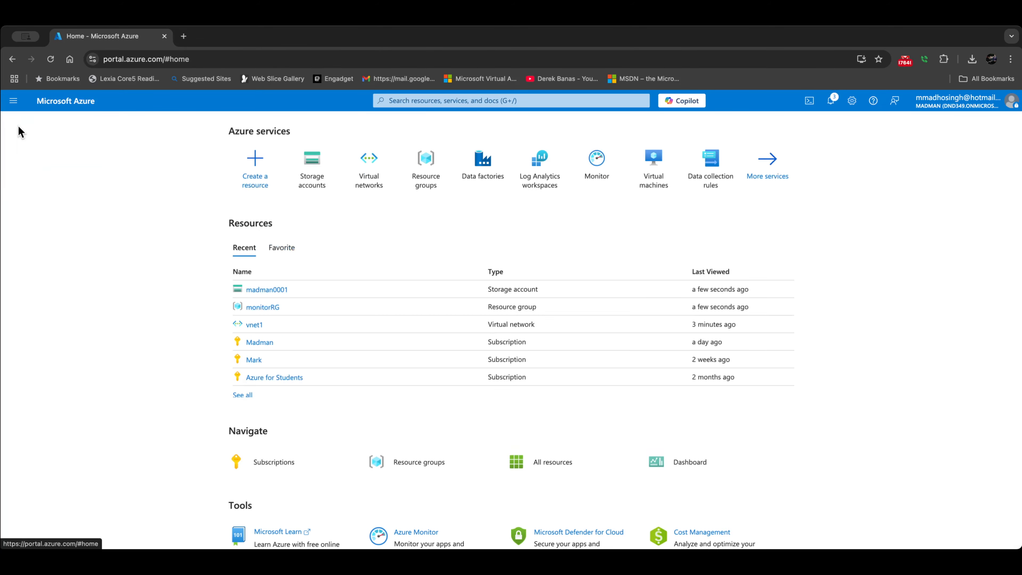
Step: Start a new VM named vm1 in monitorRG with no infrastructure redundancy
click(653, 167)
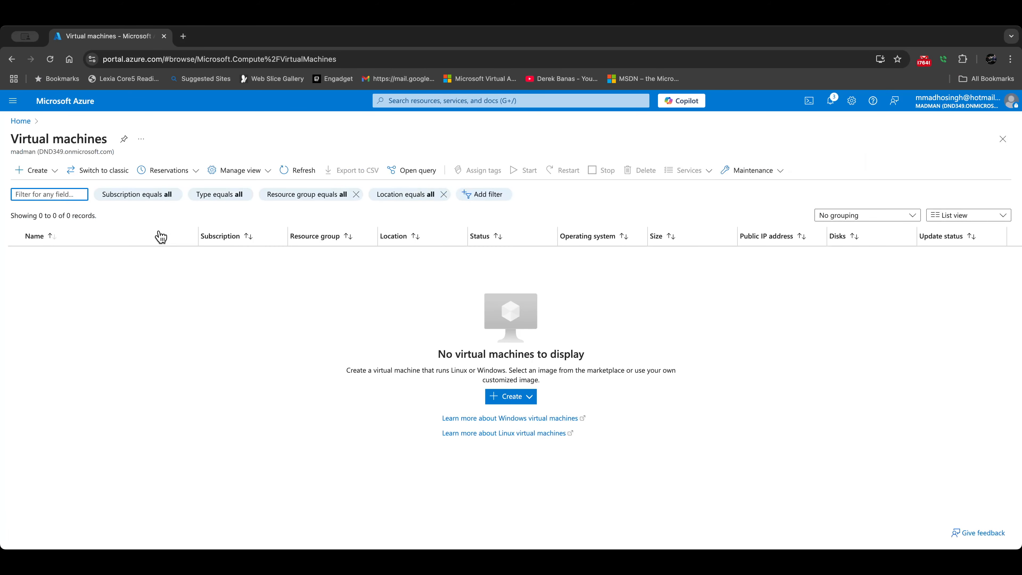
click(44, 180)
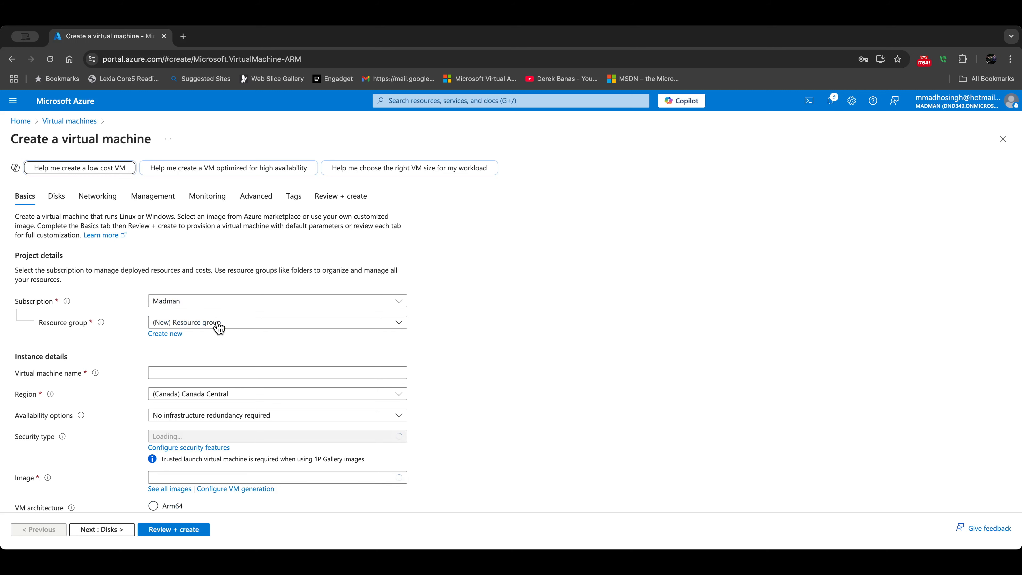
click(218, 324)
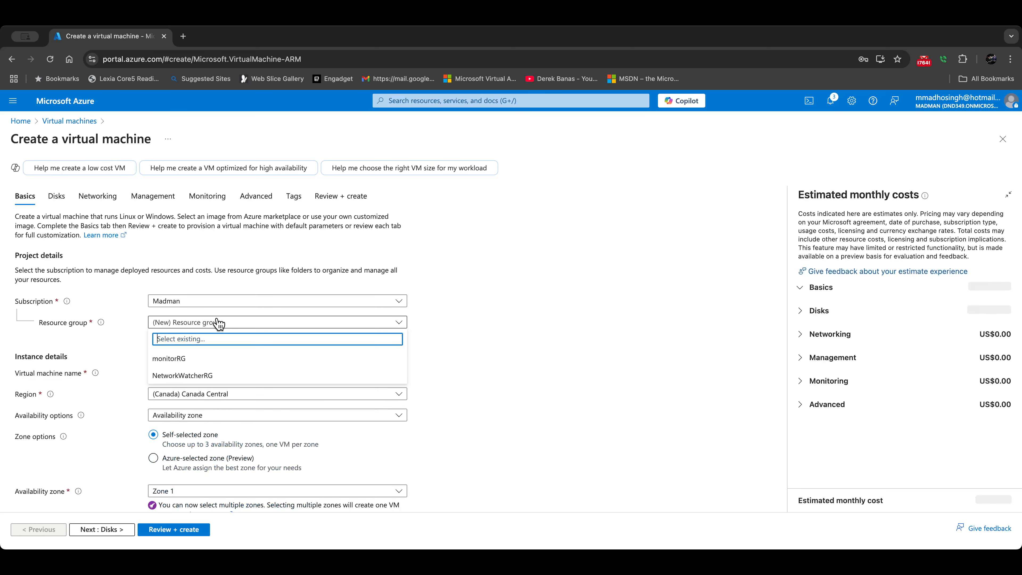
click(196, 356)
click(191, 373)
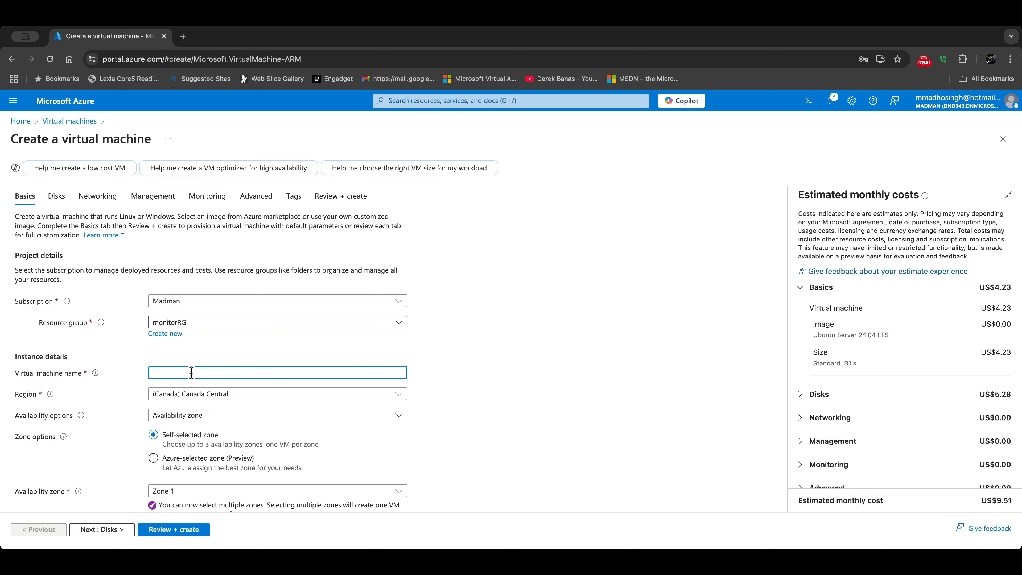
text(vm1)
click(198, 417)
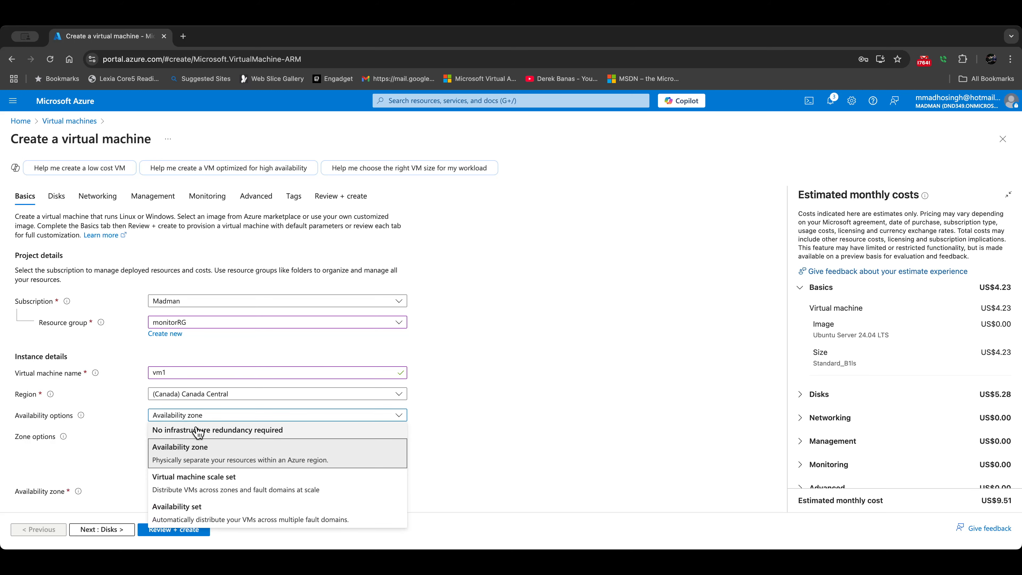
click(213, 434)
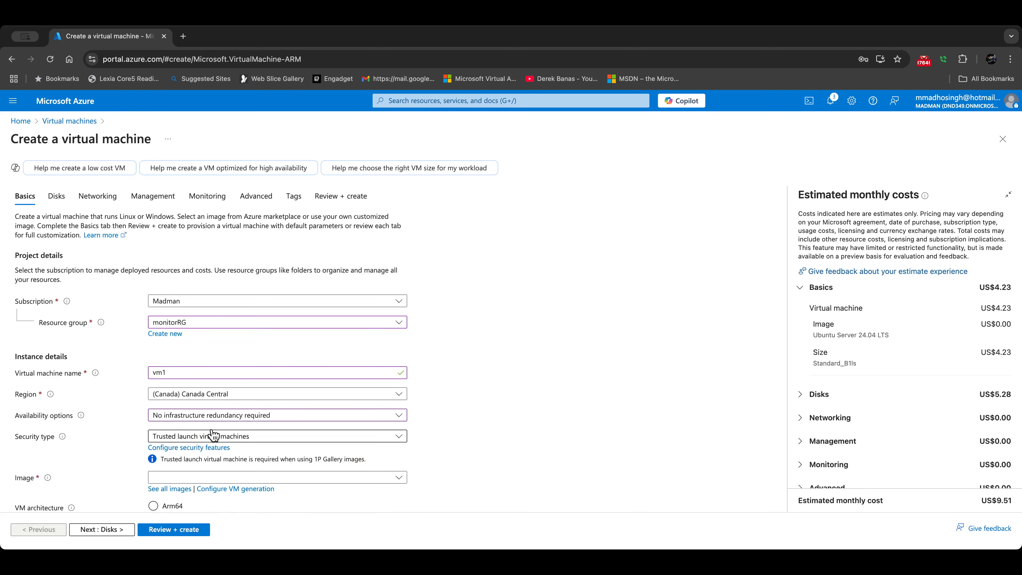
Step: Choose the Windows Server 2022 Datacenter: Azure Edition image and Standard_DC1s_v2 size
scroll(180, 440, down, 1)
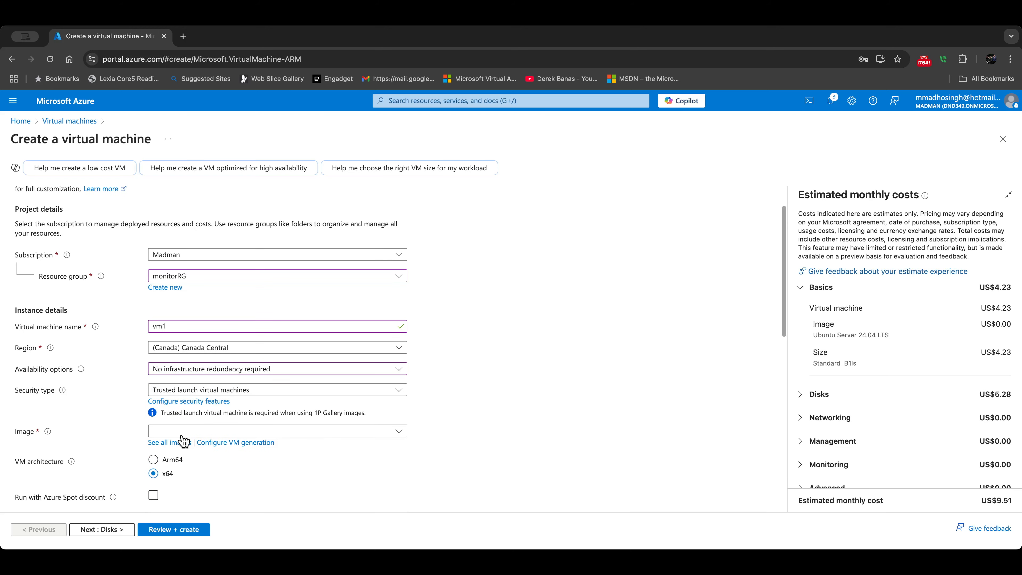
click(182, 431)
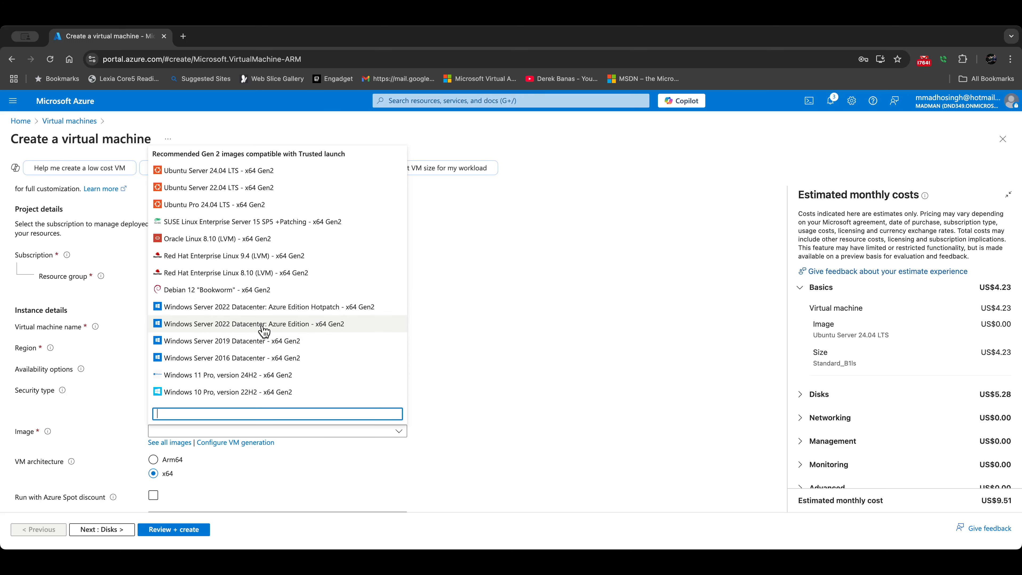
click(294, 325)
scroll(222, 347, down, 3)
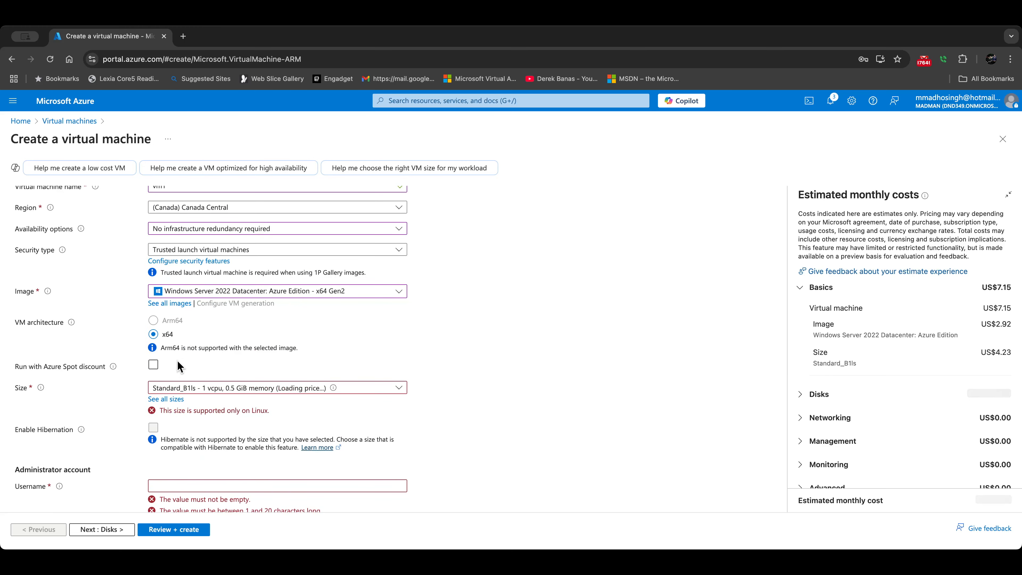
click(187, 389)
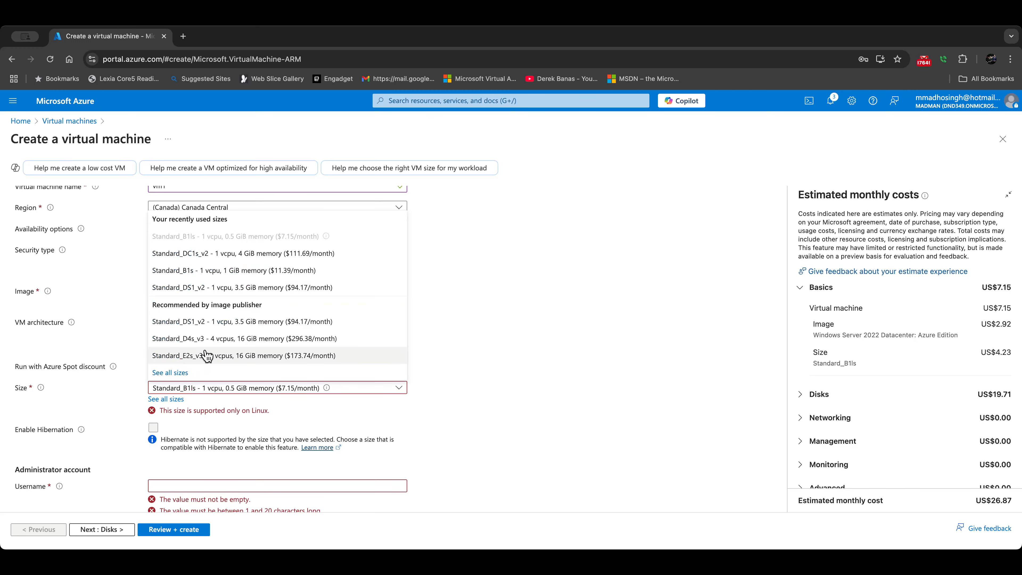
click(203, 258)
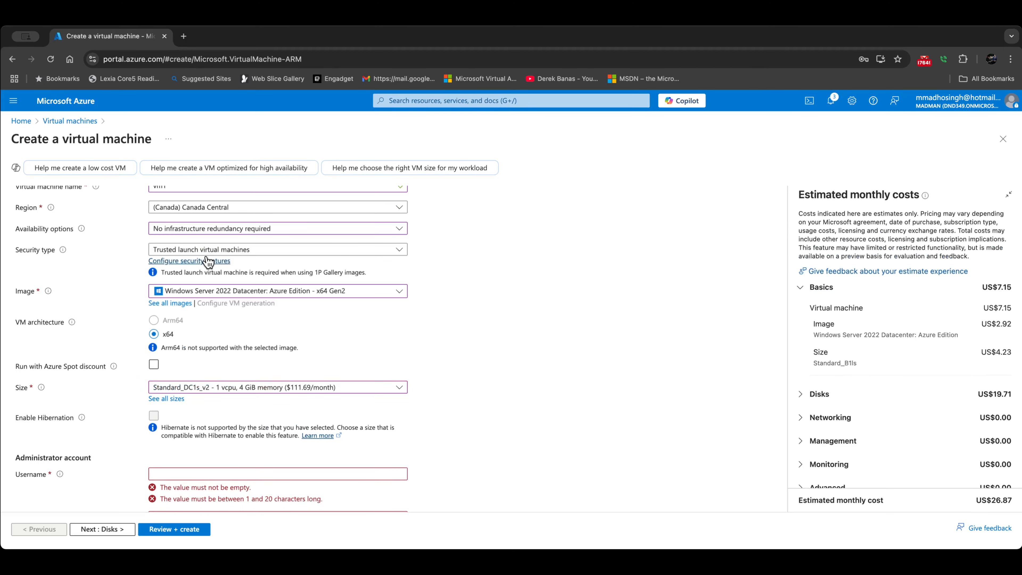
Step: Enter the administrator username and password, confirming it, and continue to Disks
scroll(159, 348, down, 3)
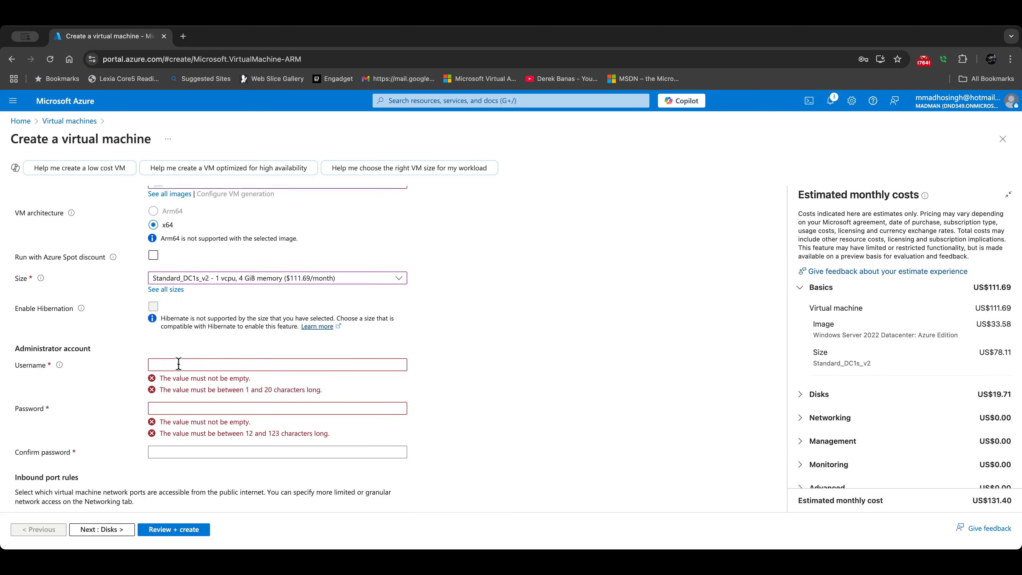
click(178, 364)
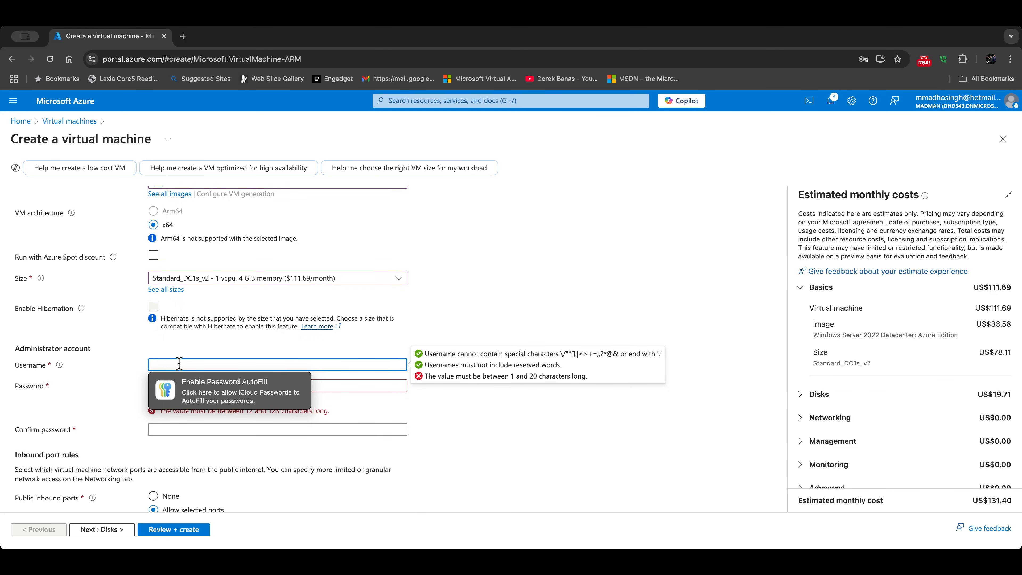
text(mark)
key(Tab)
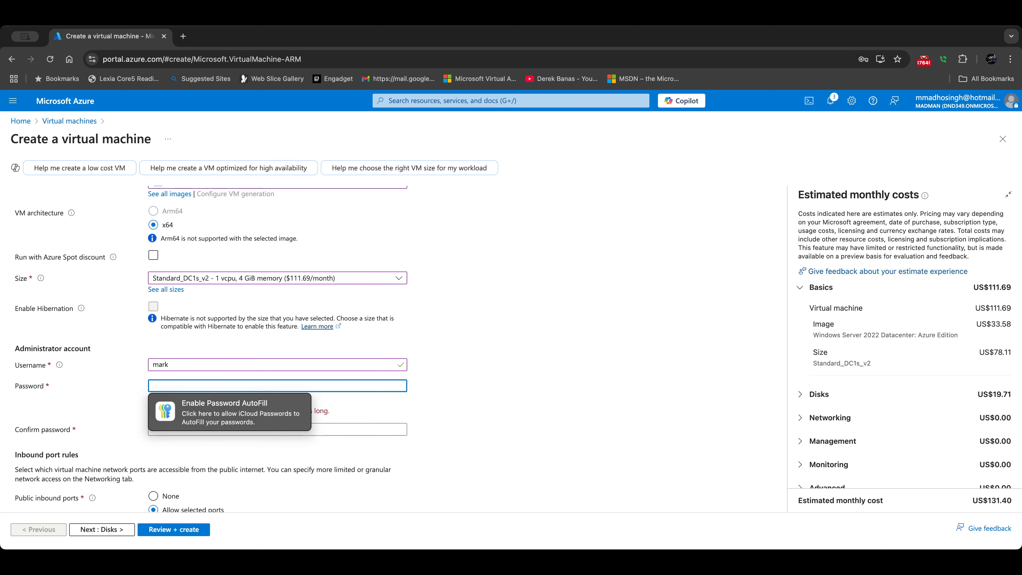
text(Passw)
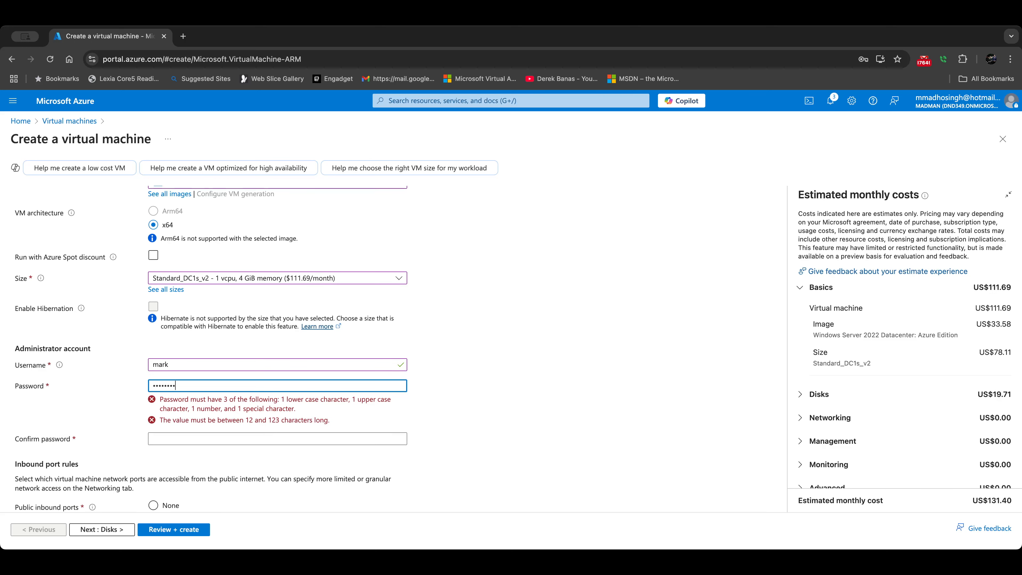
text(•••••••)
key(Tab)
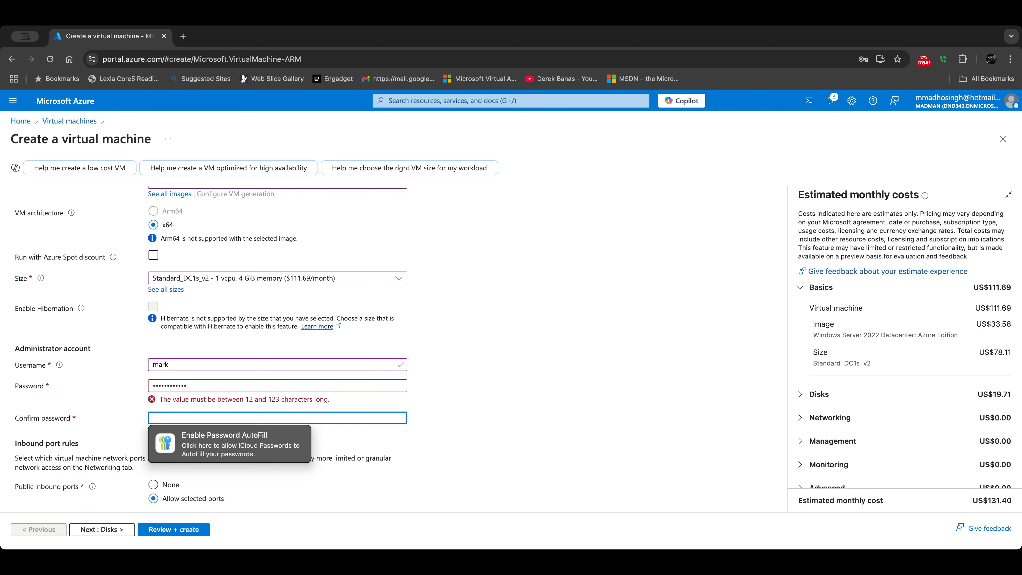
text(•)
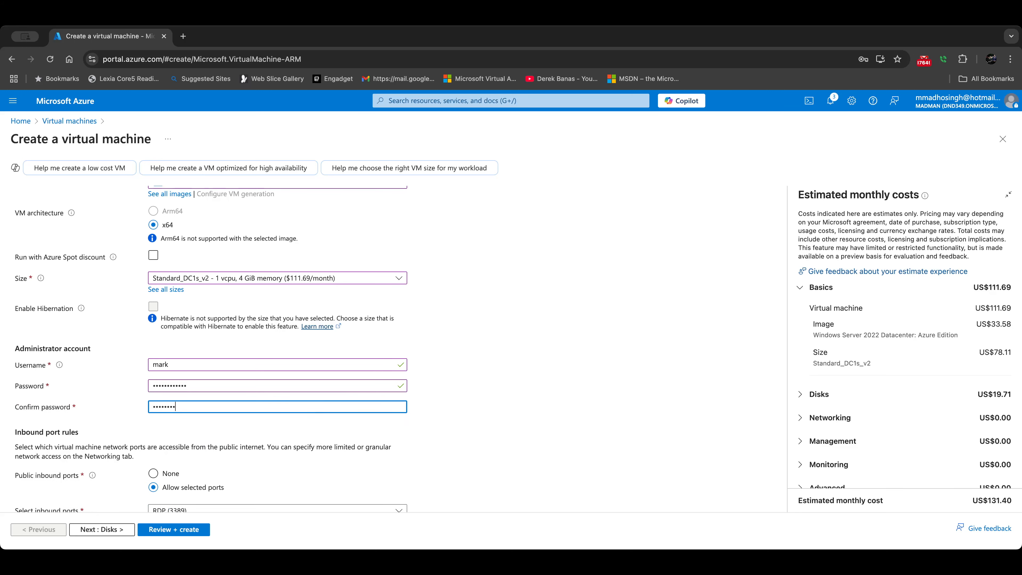
text(•)
key(Tab)
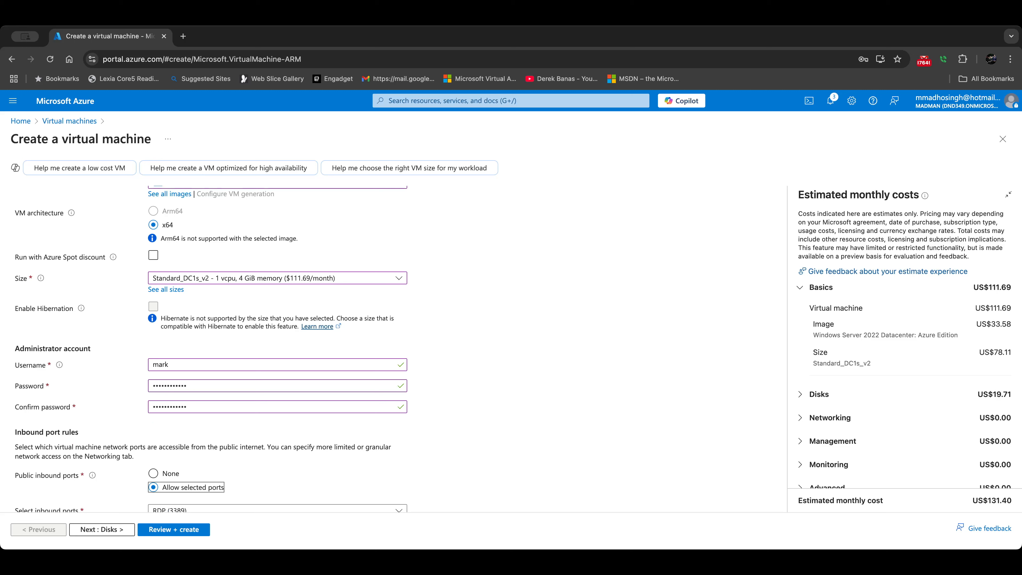
scroll(202, 362, down, 4)
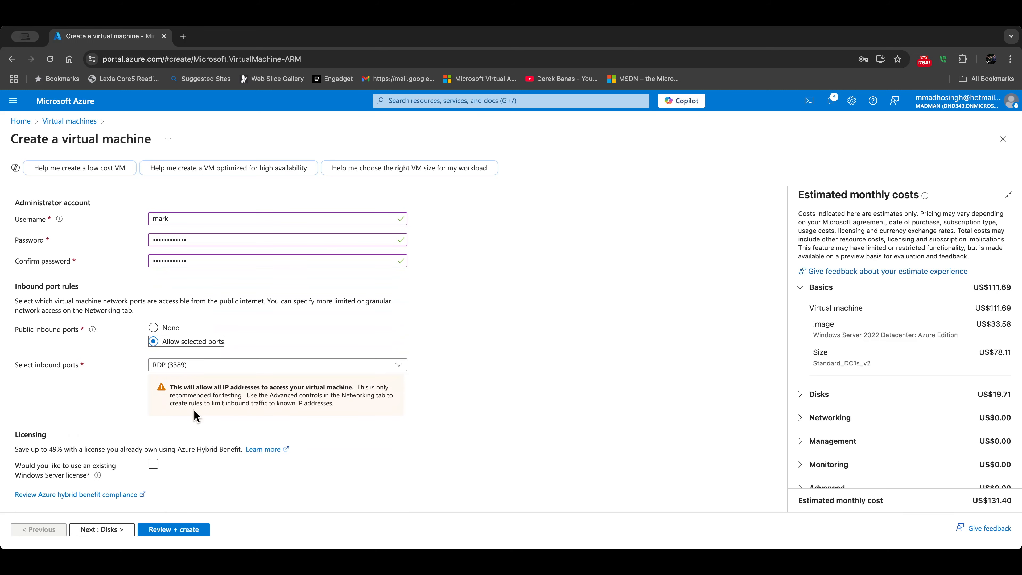
click(124, 527)
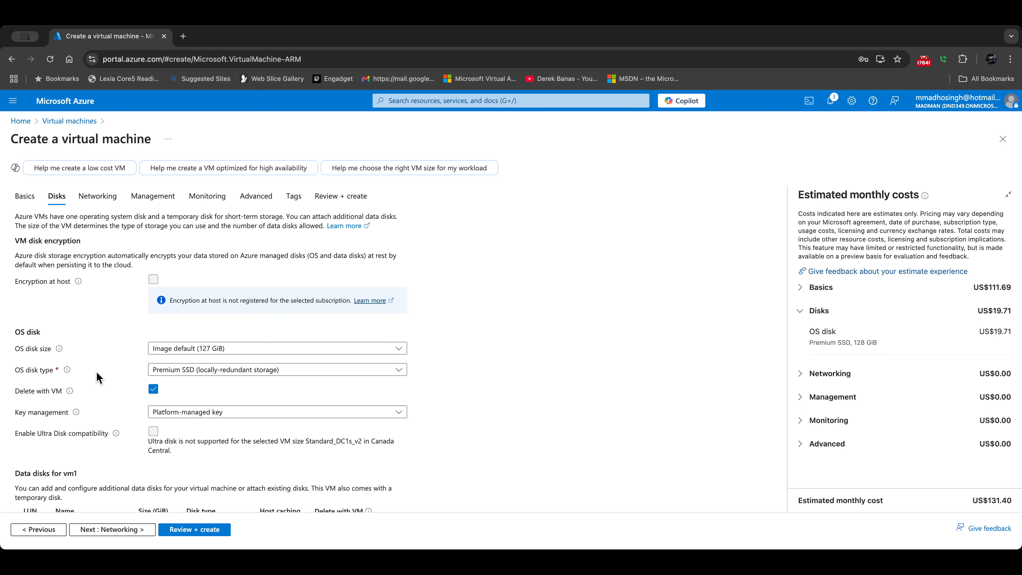
Step: Switch vm1's OS disk to Standard SSD and run the review validation
click(184, 377)
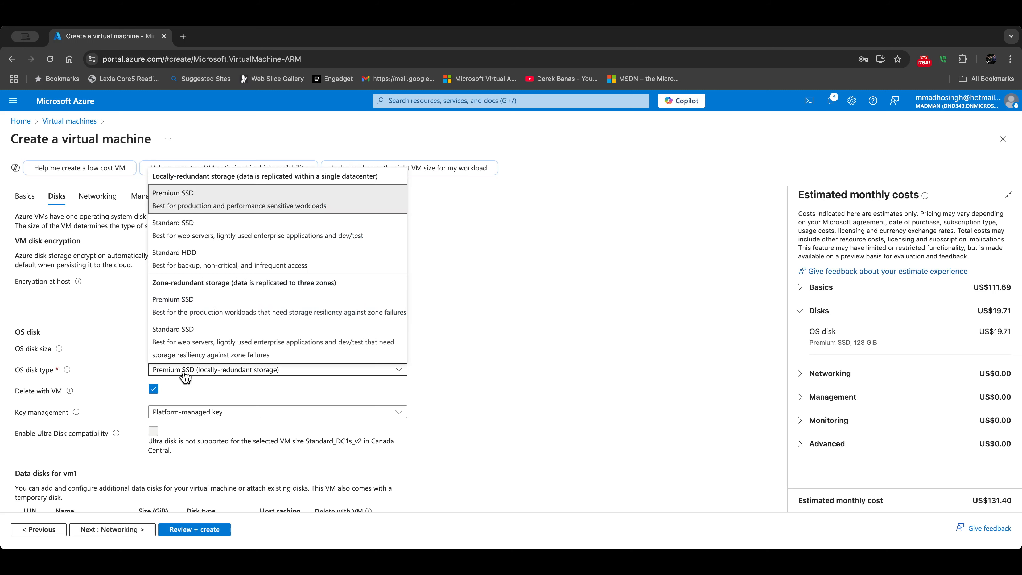
click(262, 241)
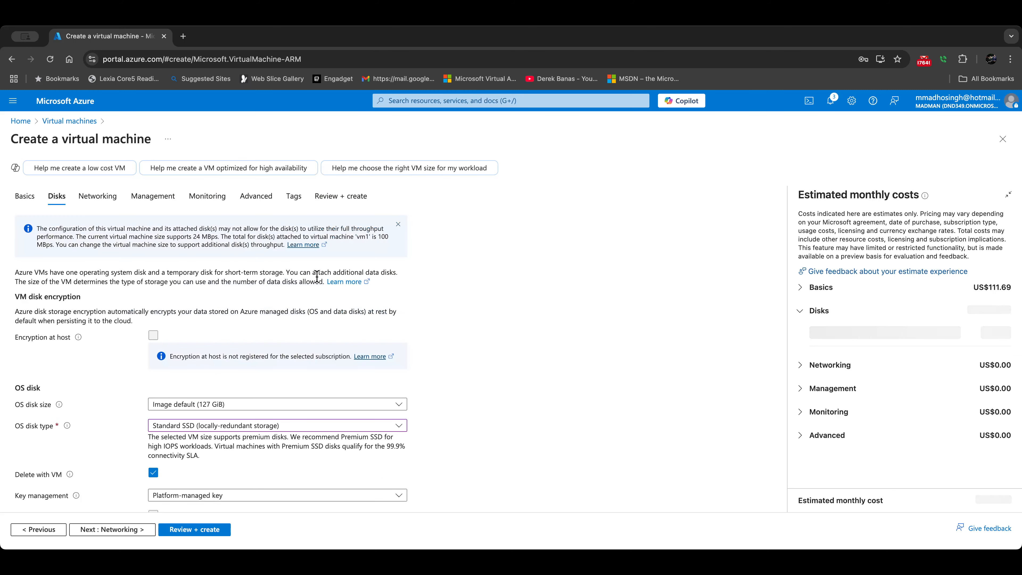
click(105, 530)
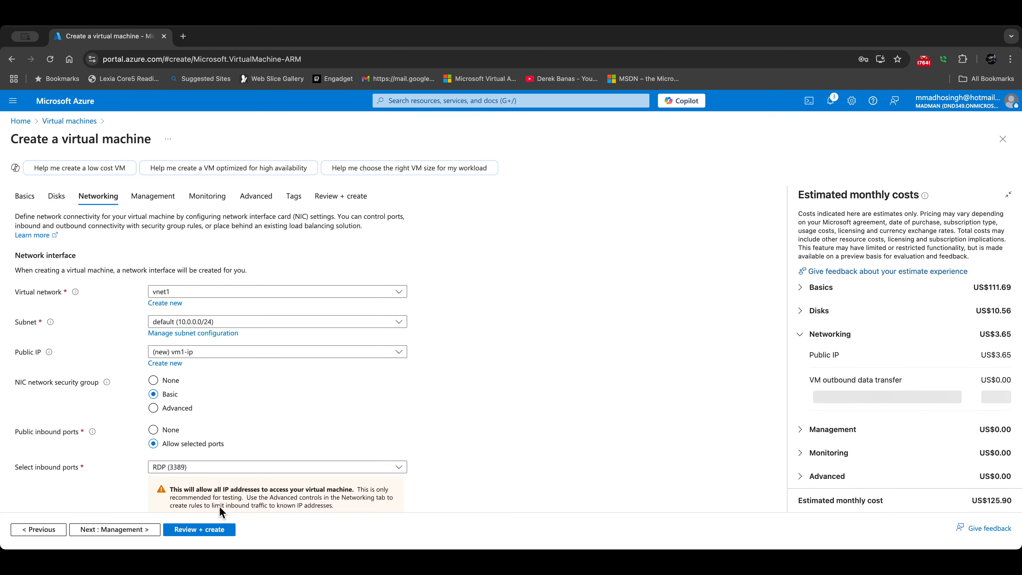
click(205, 537)
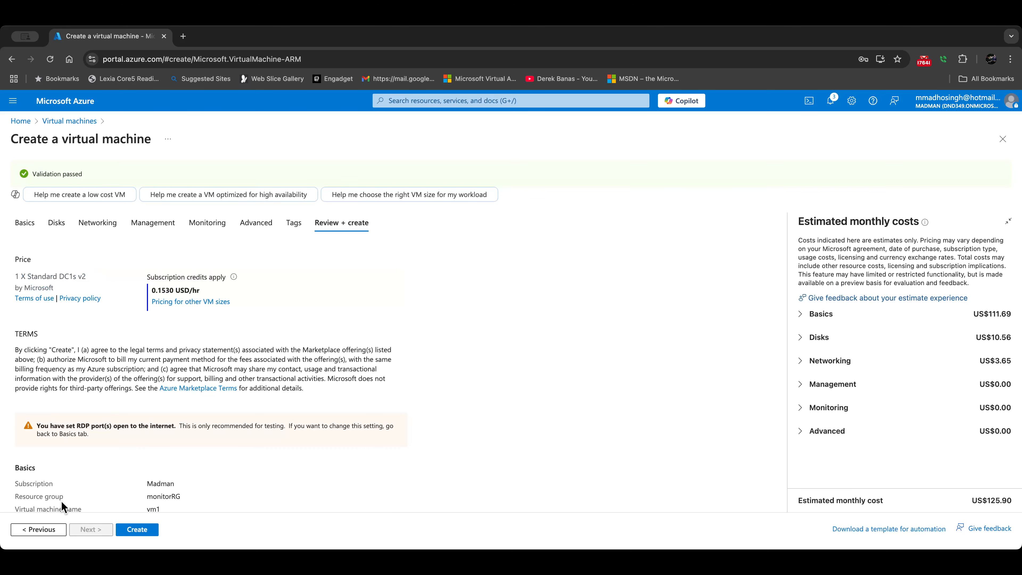
Step: Create vm1 and return to the home page once it deploys
click(141, 531)
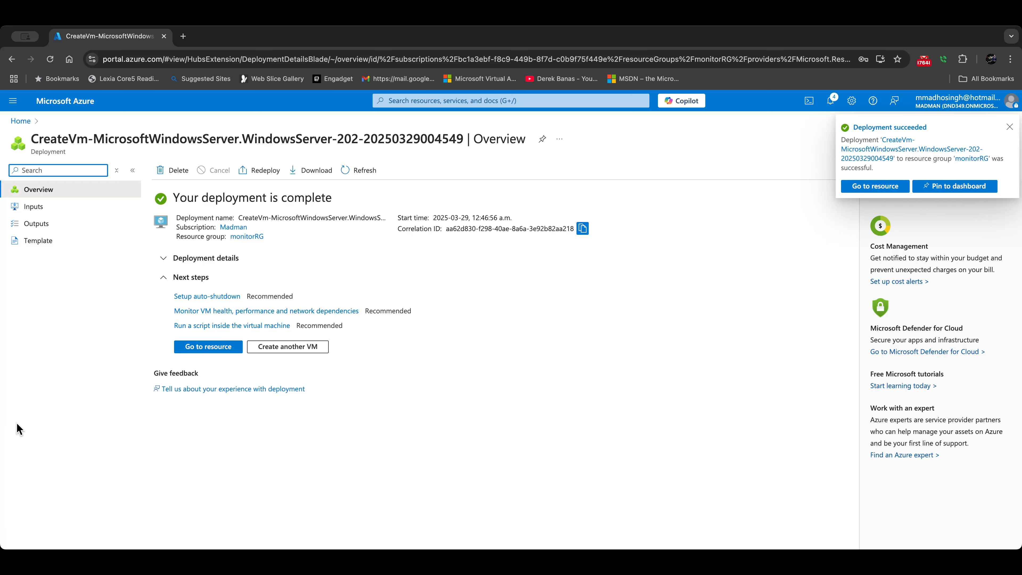
click(23, 121)
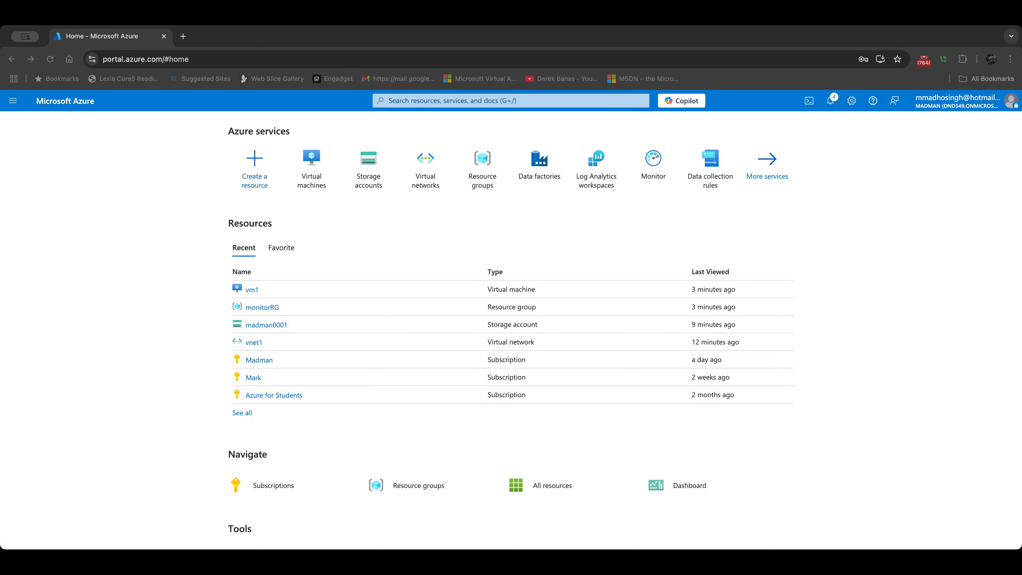
click(80, 237)
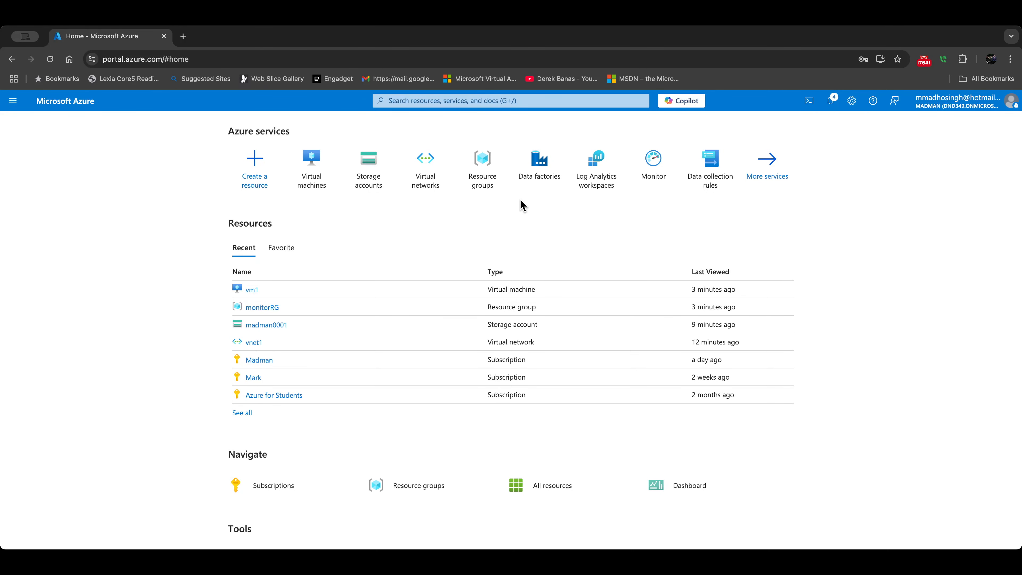
Step: Start a new data factory madman in monitorRG, region Canada Central
click(545, 176)
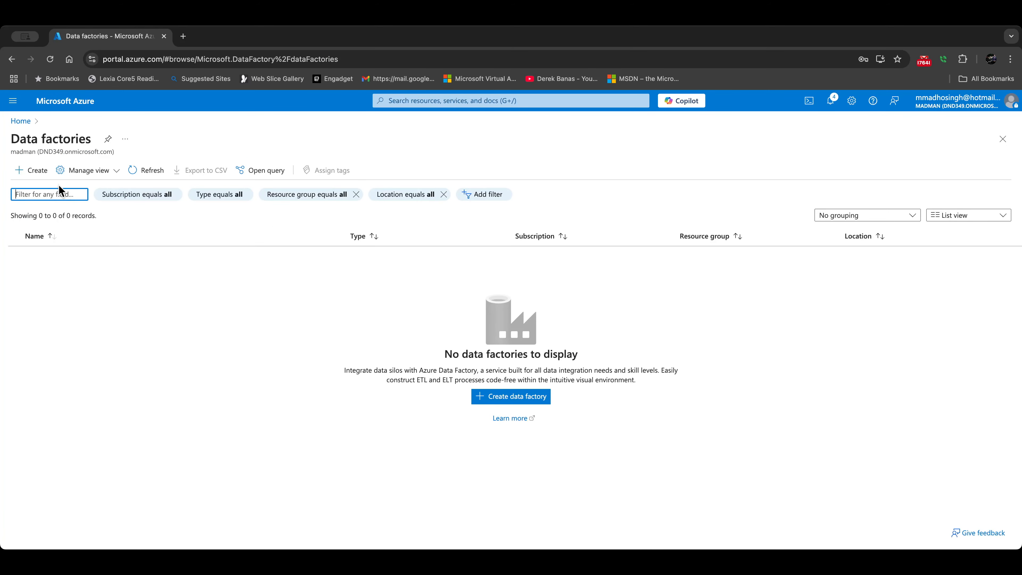
click(36, 170)
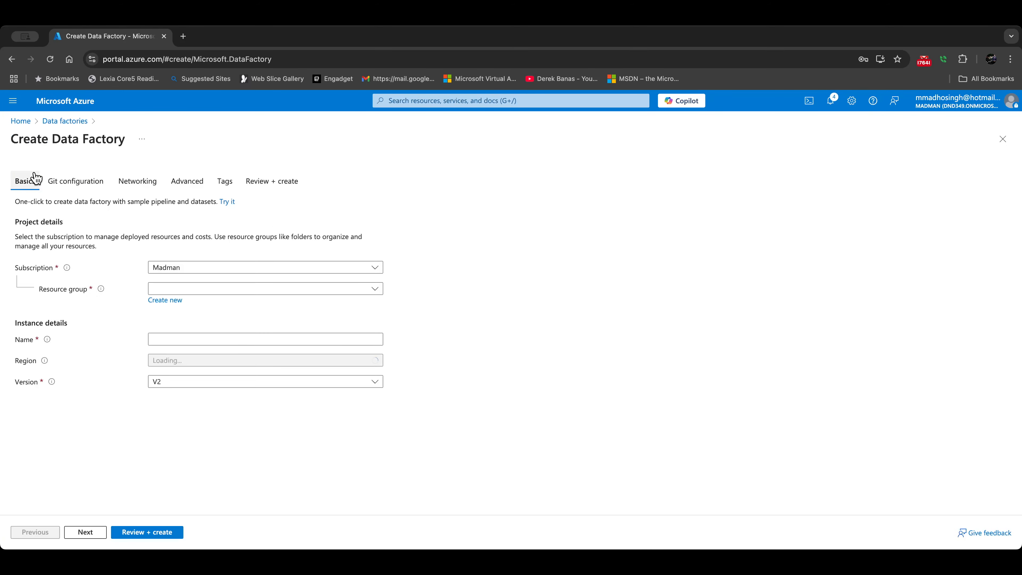
click(186, 291)
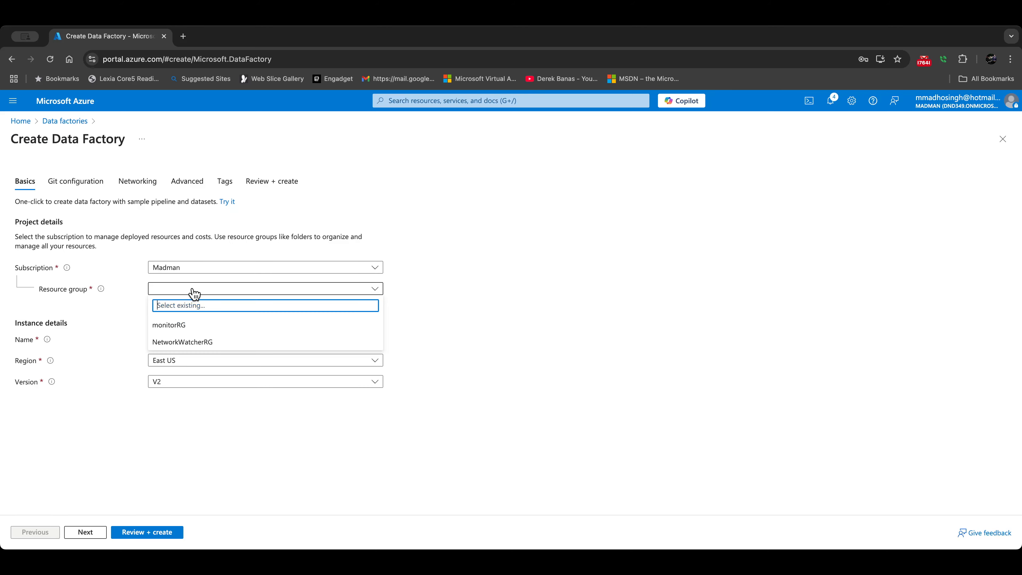
click(195, 325)
click(169, 339)
text(madman)
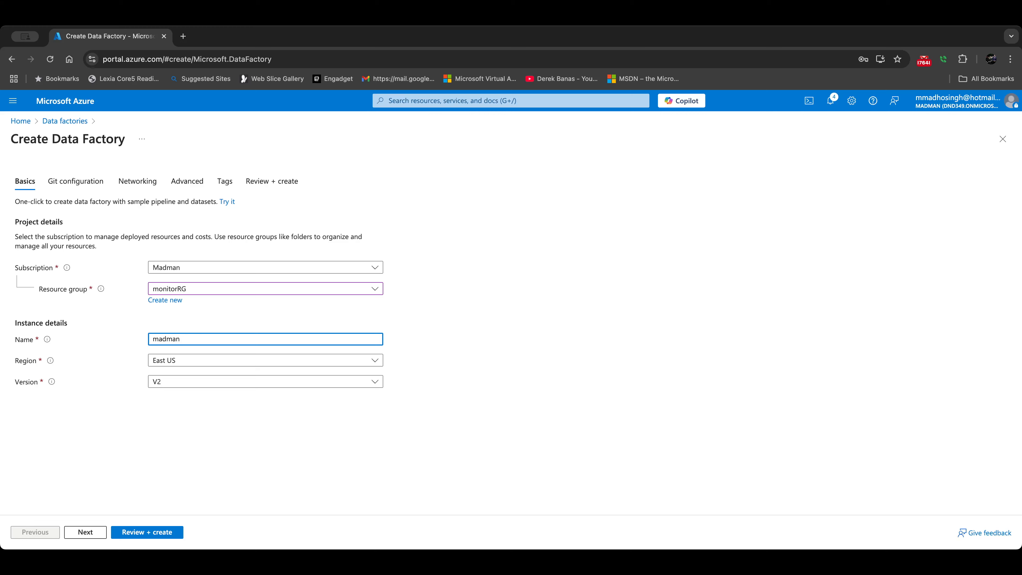
click(172, 362)
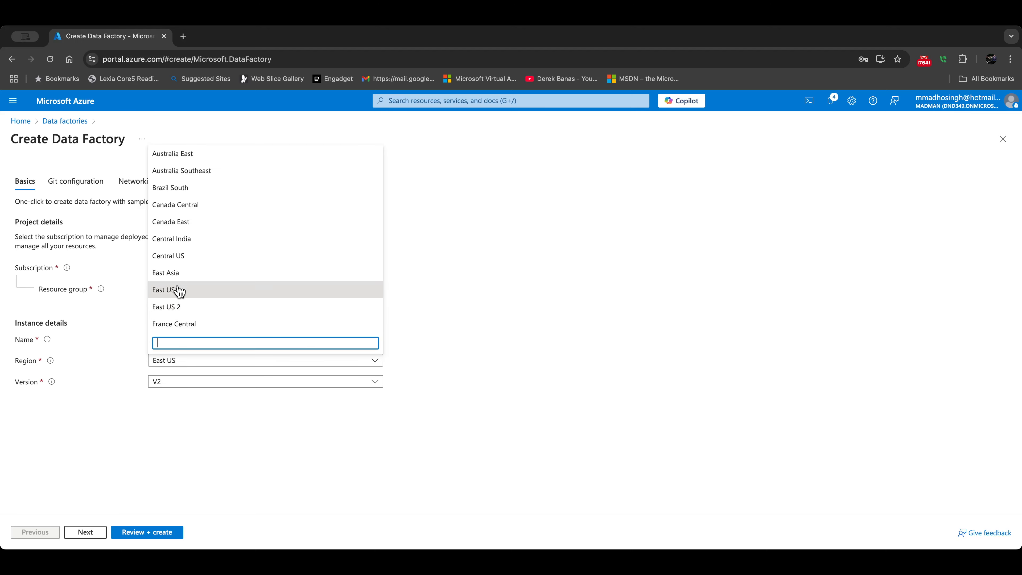
click(195, 205)
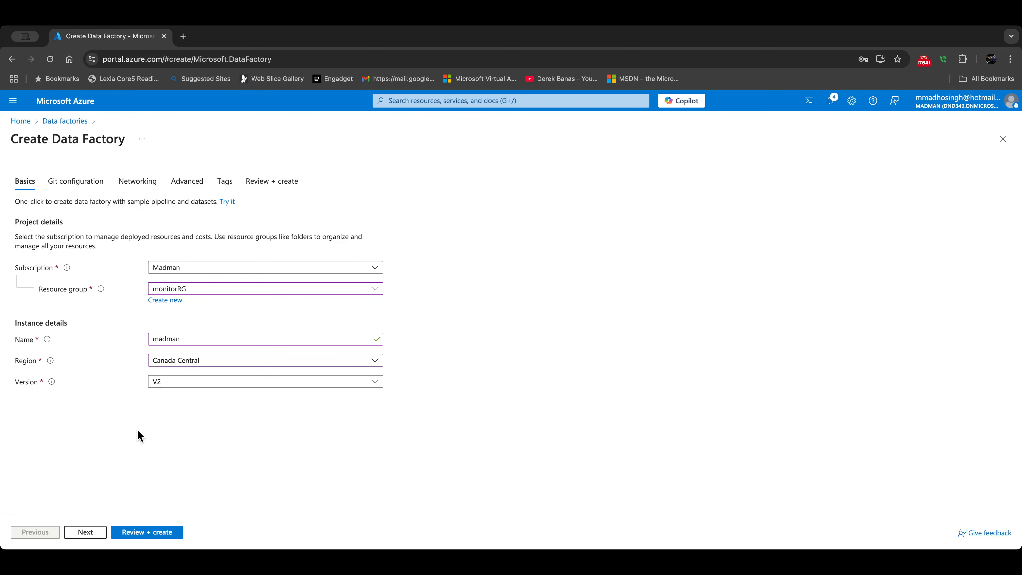
Step: Skip the Git, networking and advanced tabs, create the factory, and return home
click(85, 532)
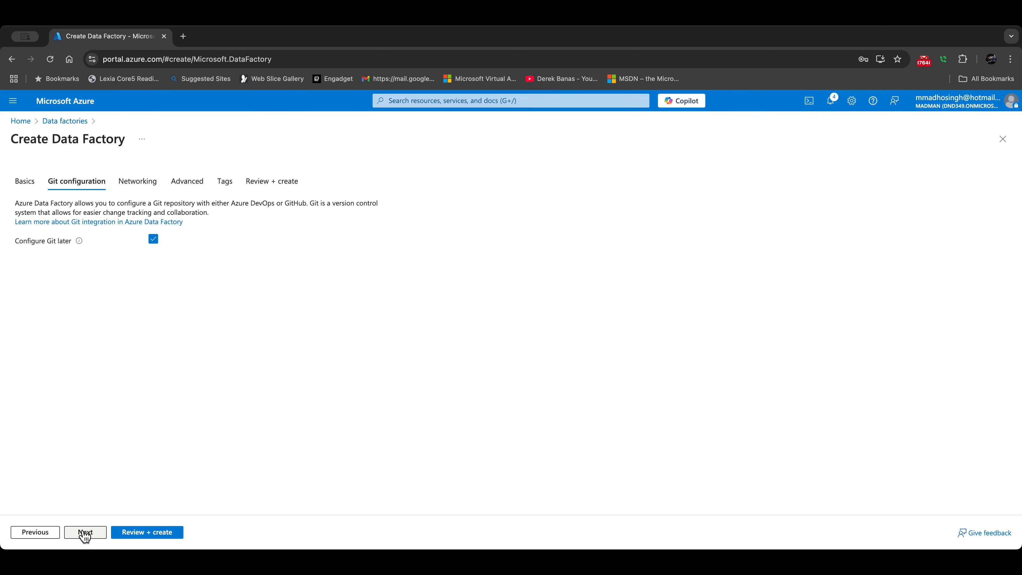
click(85, 532)
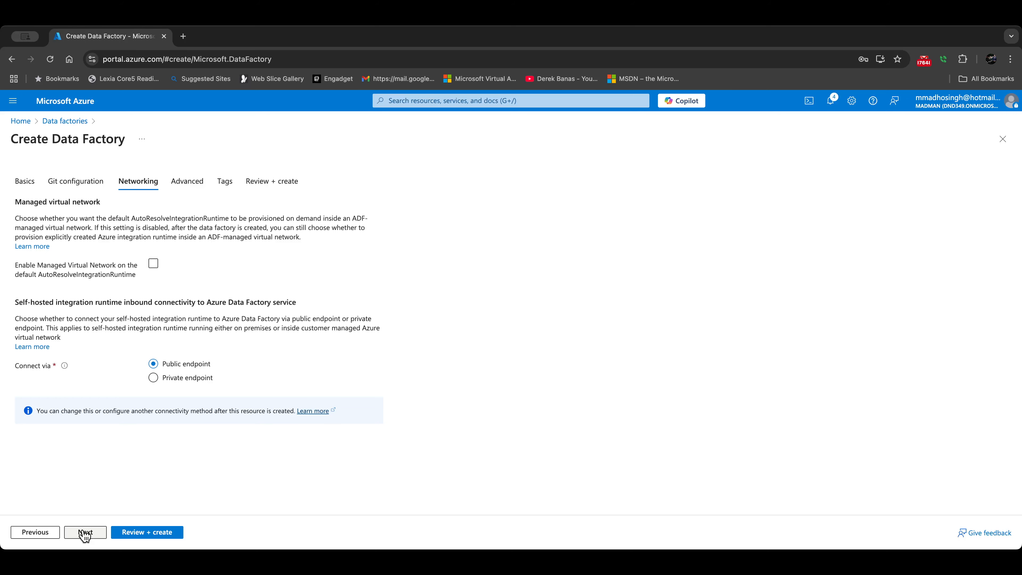
click(85, 532)
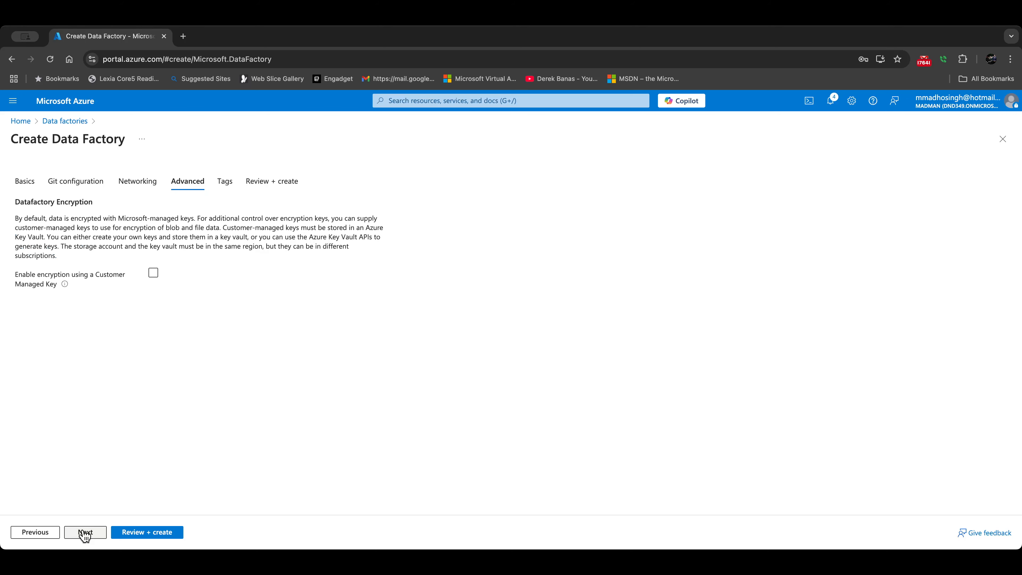
click(143, 537)
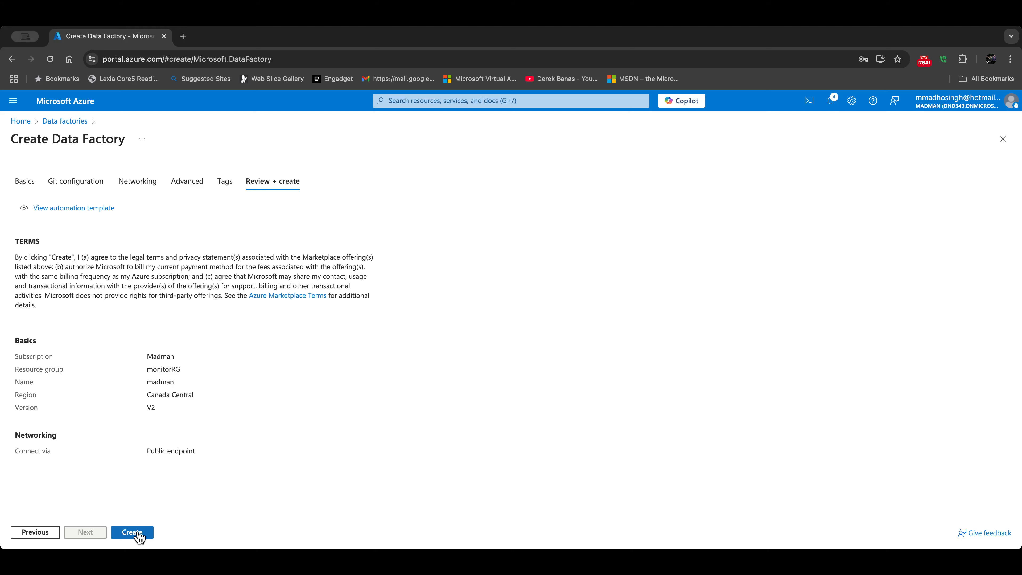
click(138, 535)
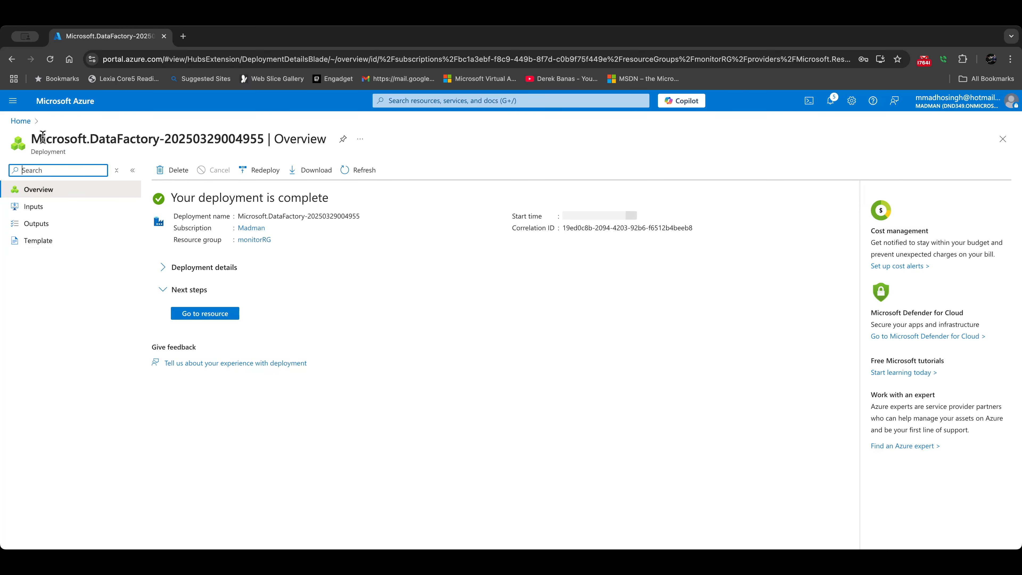
click(27, 121)
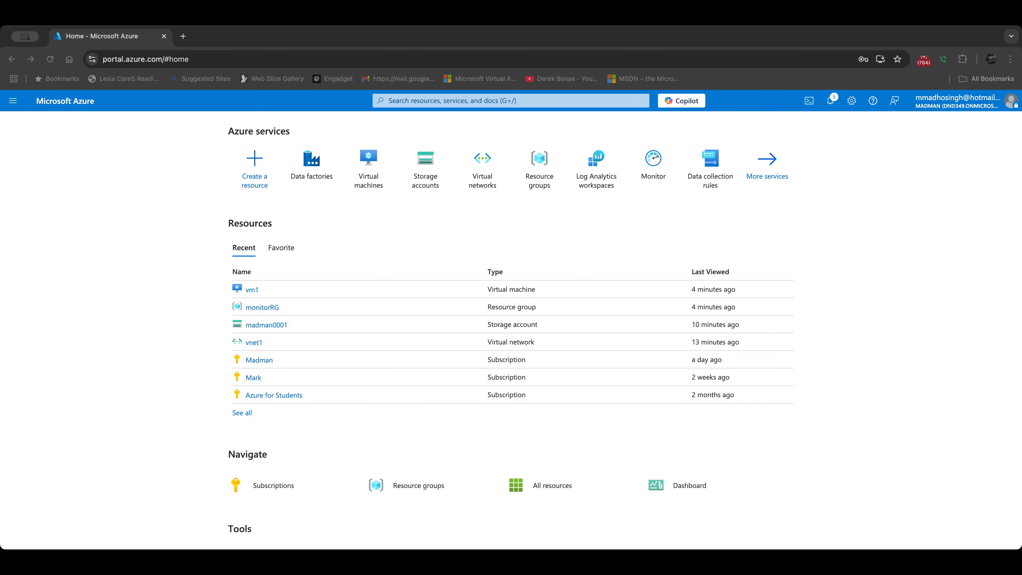
Step: Create Log Analytics workspace madmanLAW in monitorRG, then go back to the home page
click(603, 184)
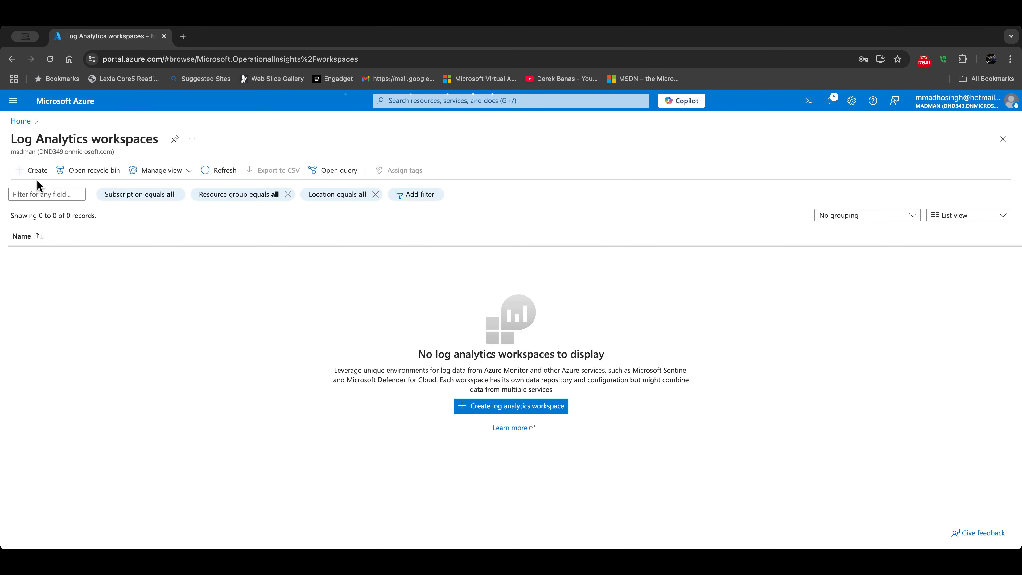
click(33, 172)
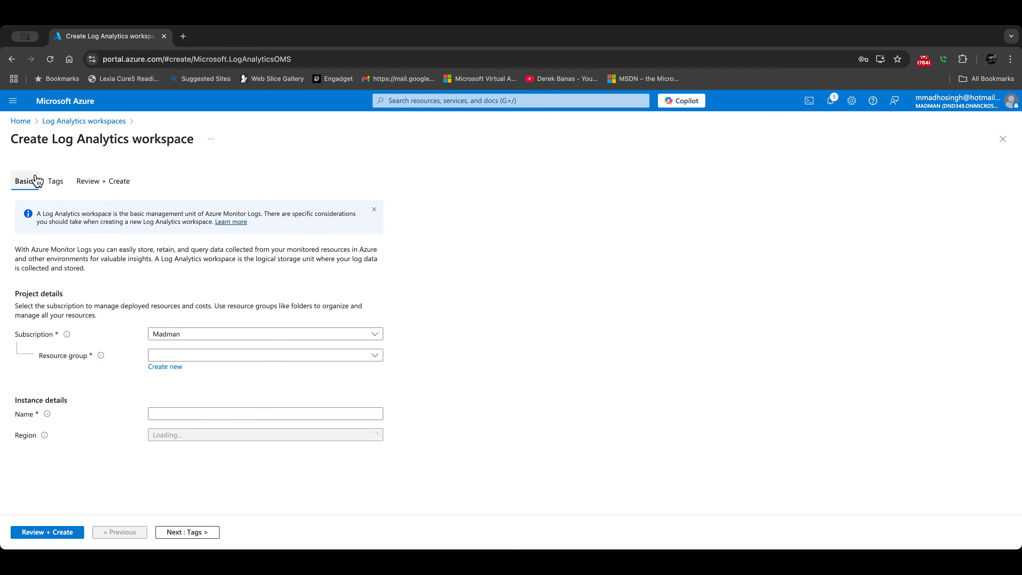
click(165, 356)
click(175, 397)
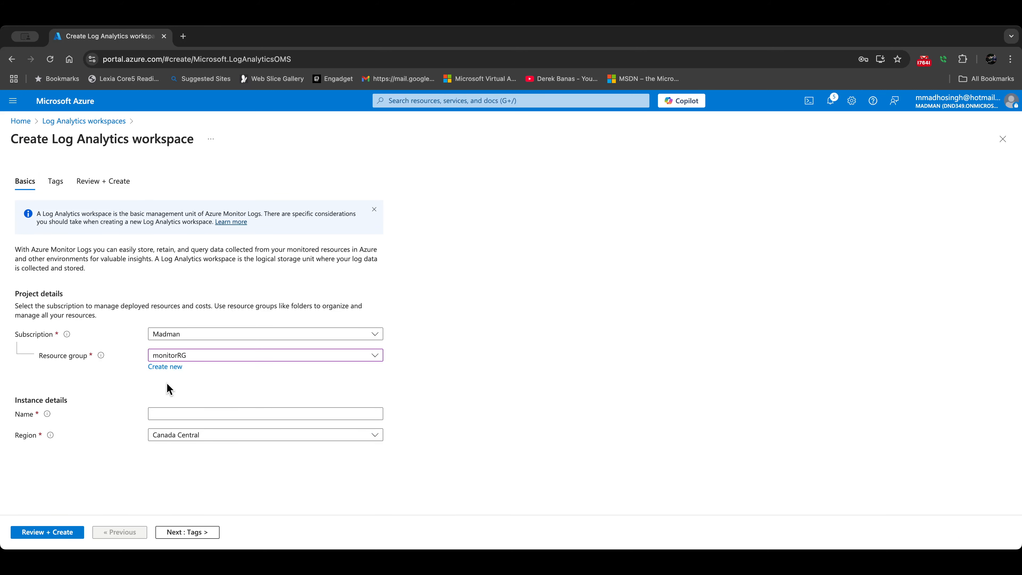
click(163, 414)
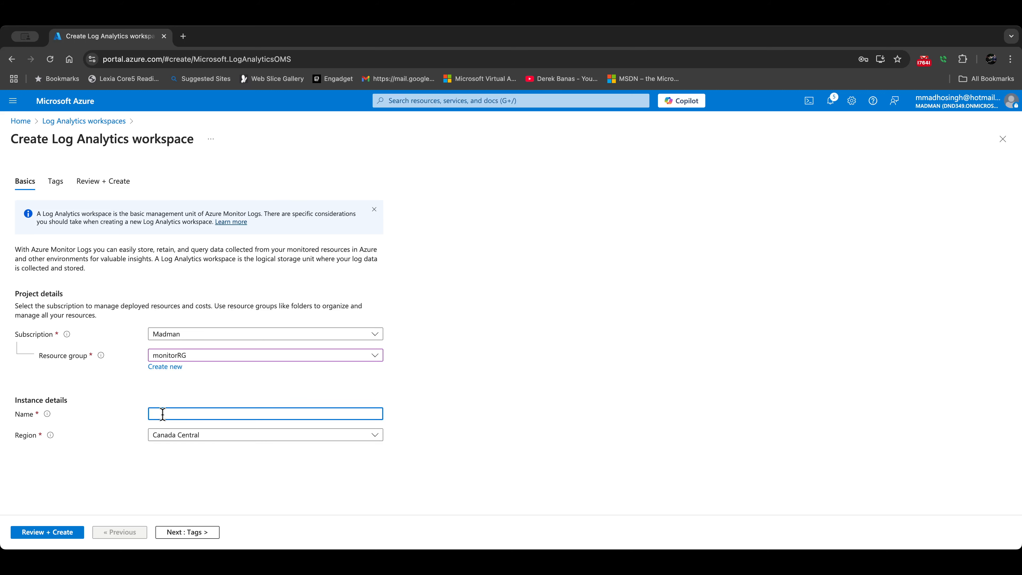
text(madmanLAW)
click(64, 533)
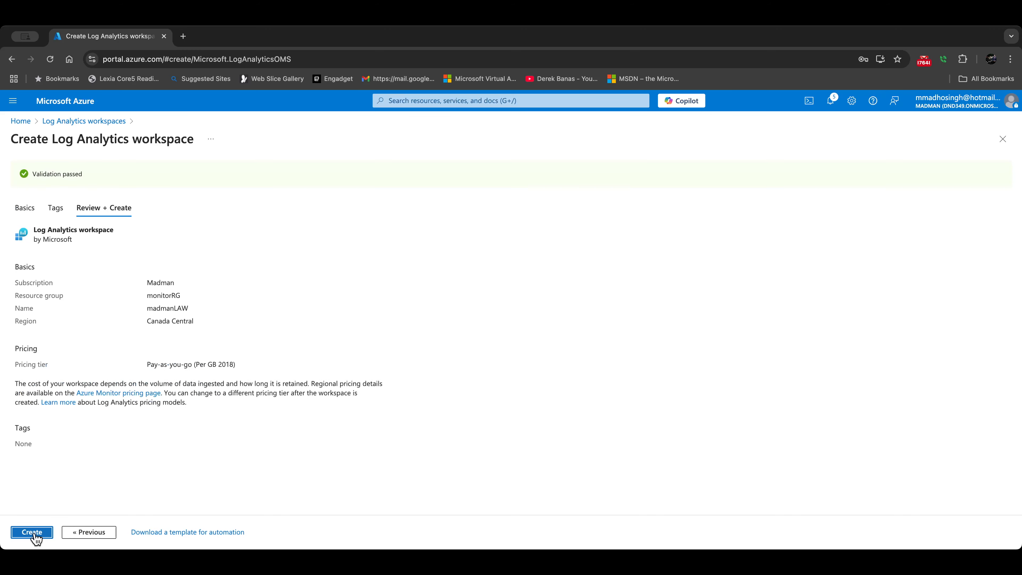
click(34, 532)
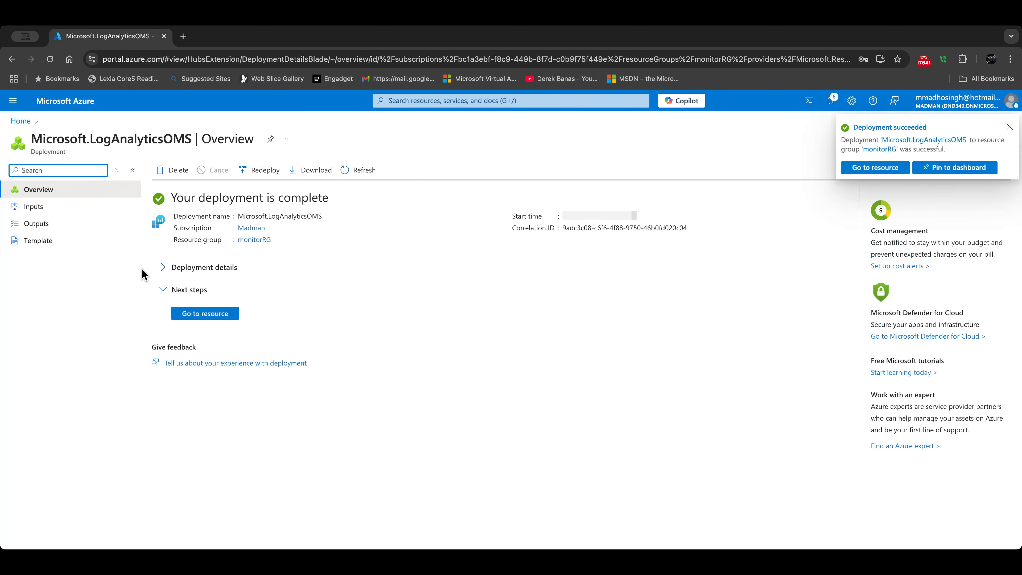
click(21, 121)
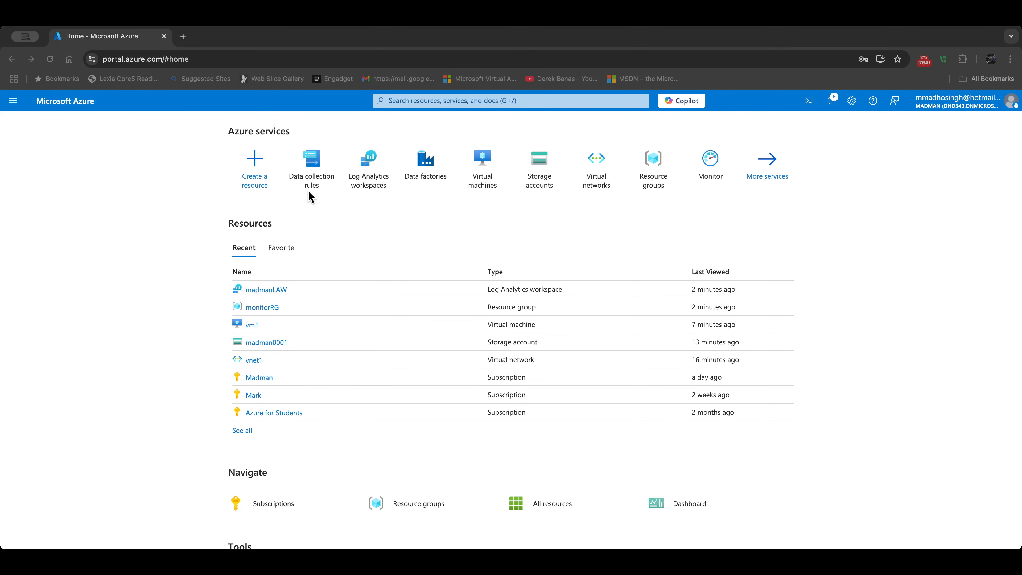
Step: Start a new data collection rule in monitorRG with region Canada Central
click(313, 178)
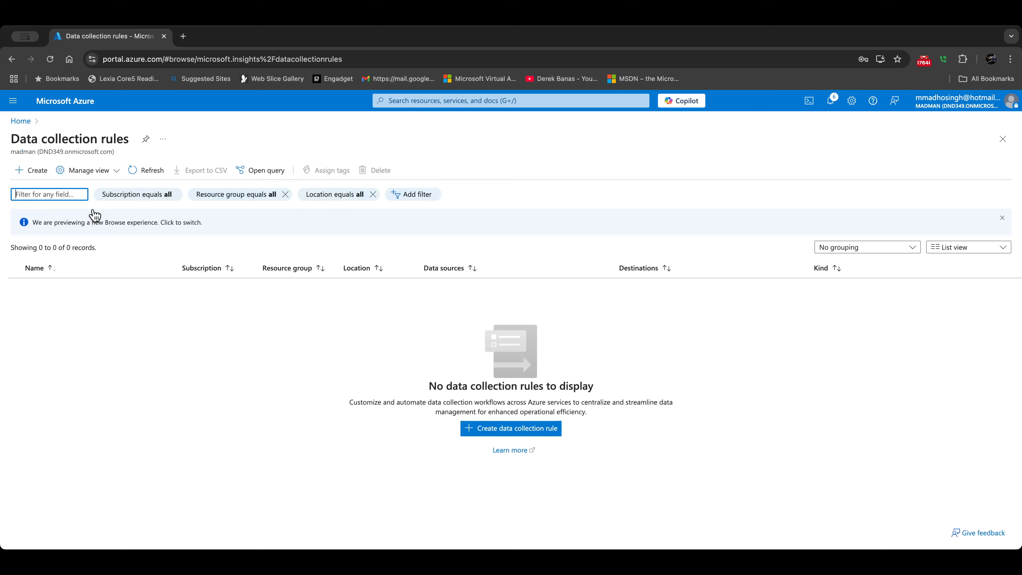
click(32, 170)
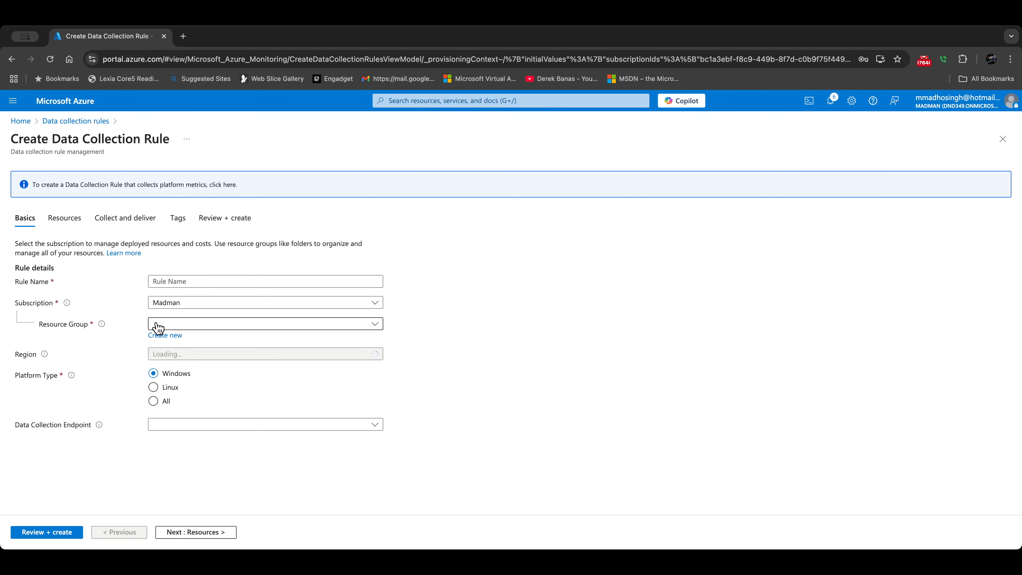
click(173, 325)
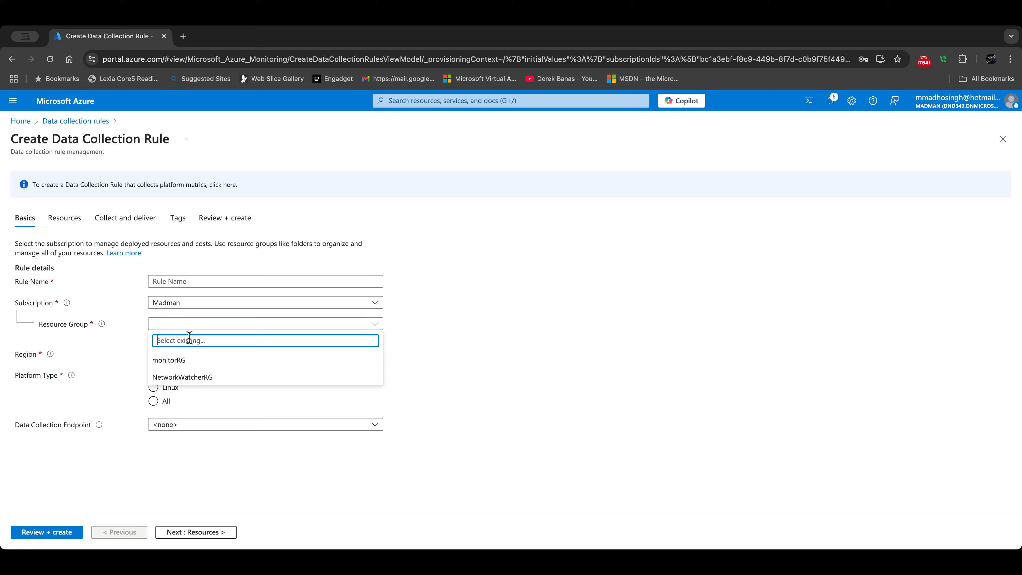
click(195, 365)
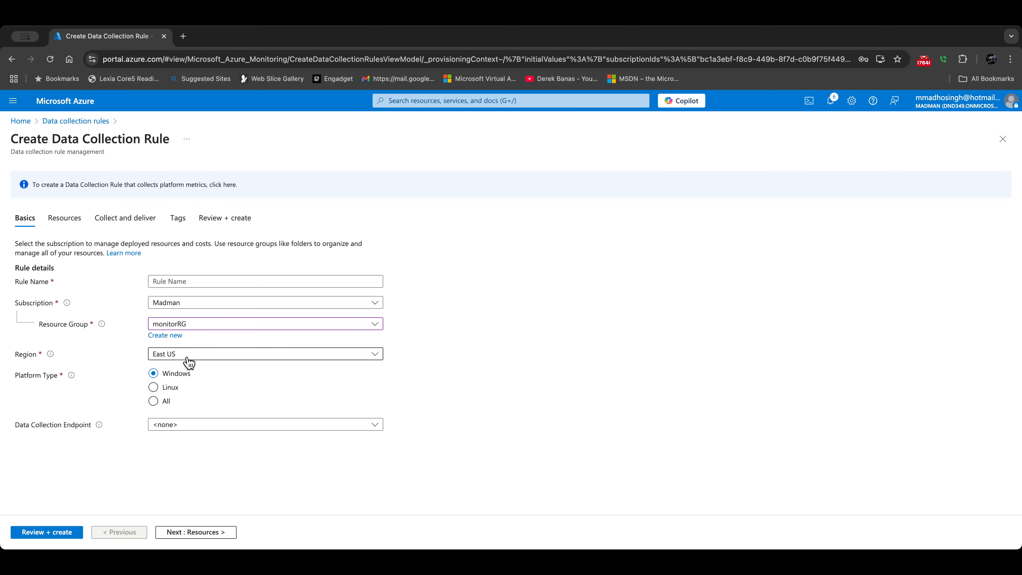
click(188, 356)
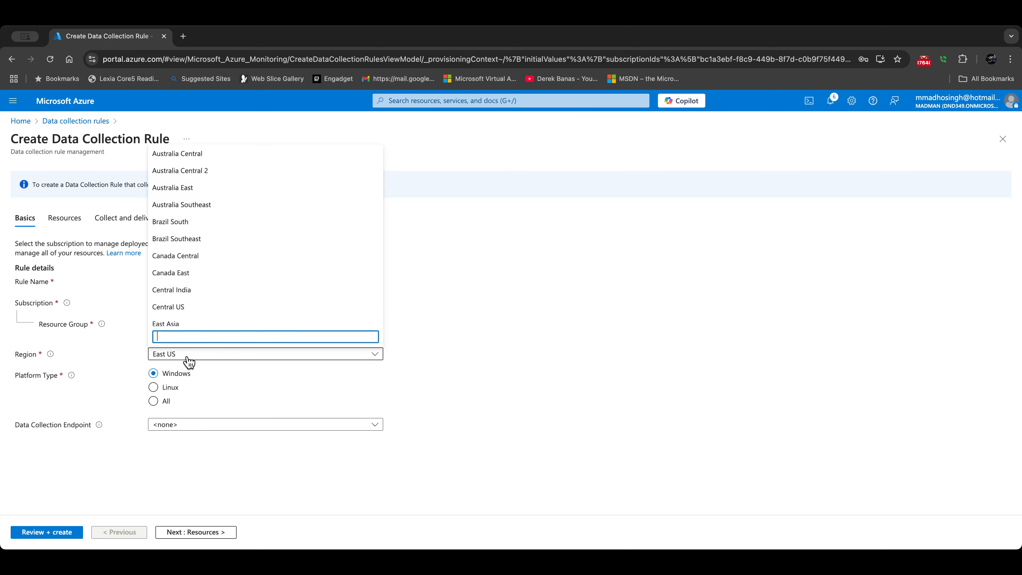
click(184, 258)
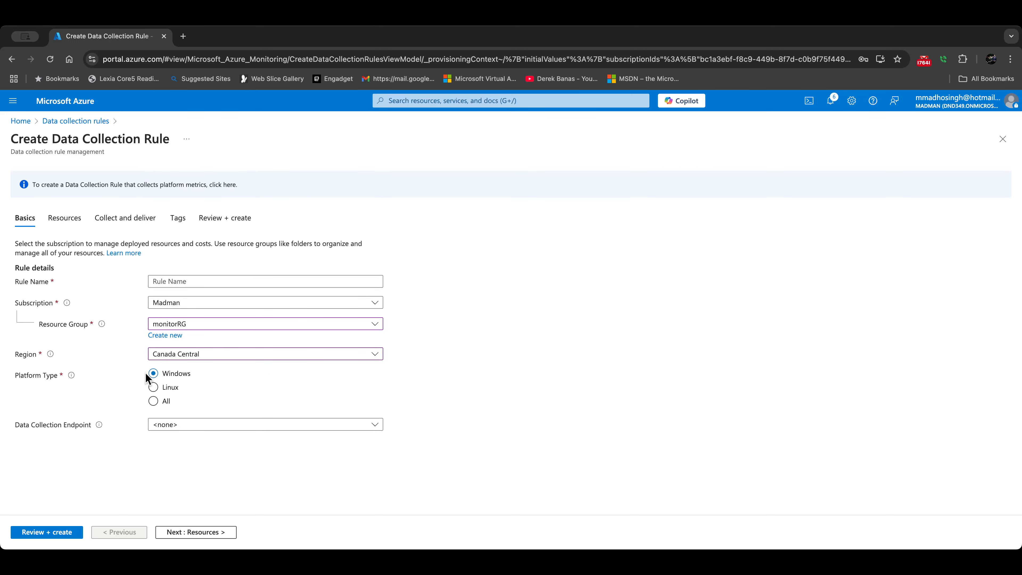
click(193, 532)
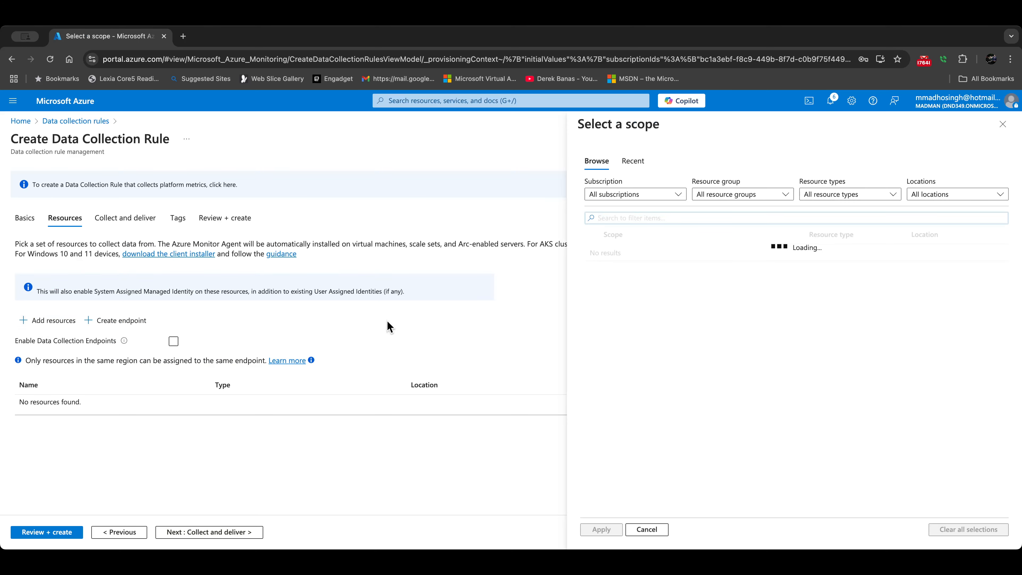
Step: Add vm1 from monitorRG as the rule's resource and list the data source types
click(623, 270)
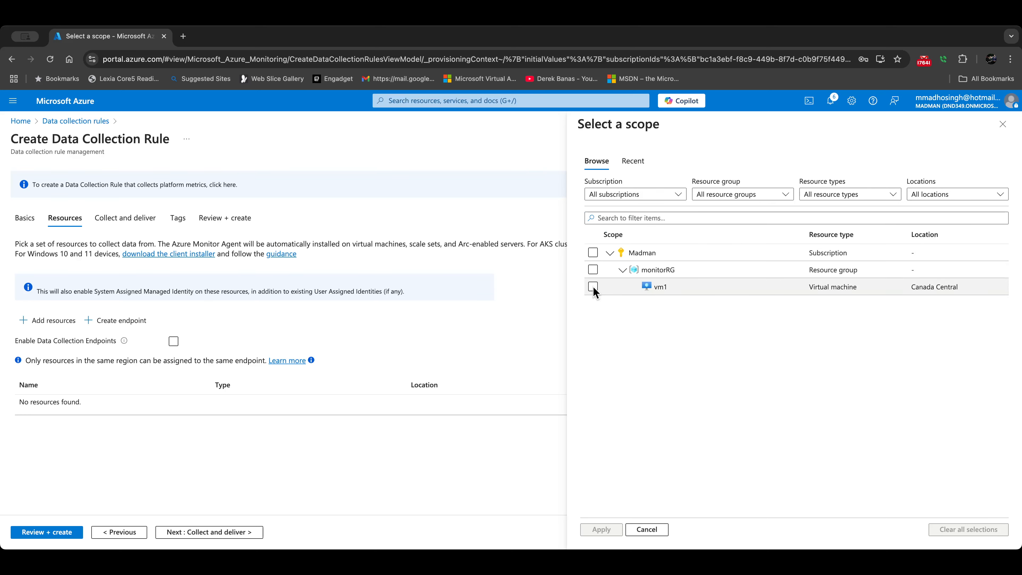
click(593, 286)
click(600, 529)
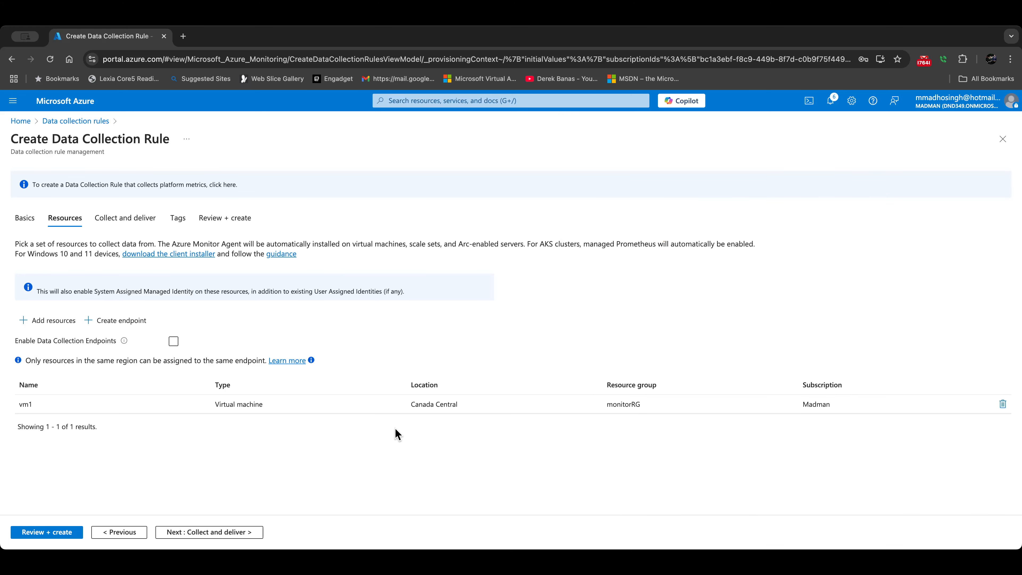
click(235, 532)
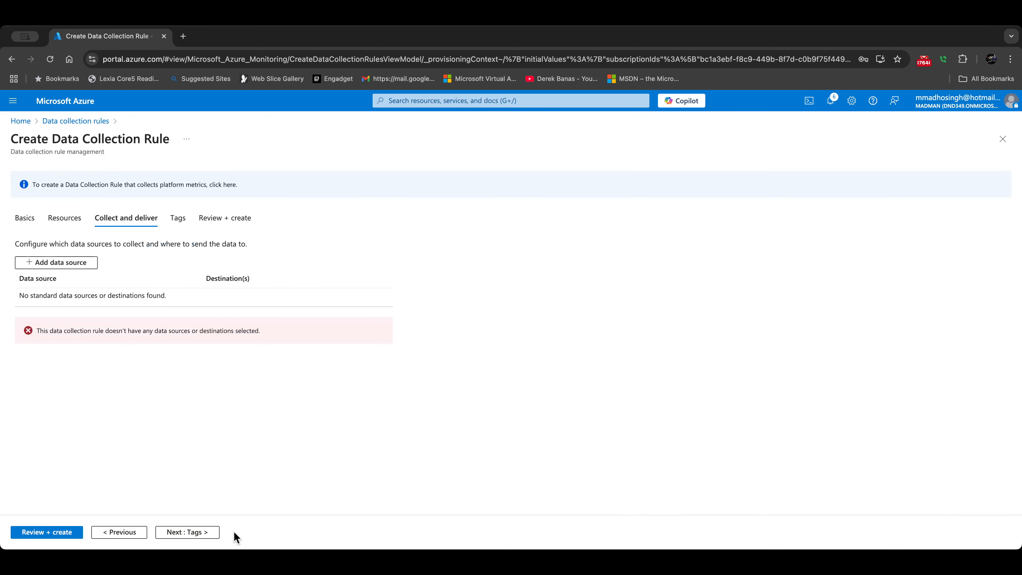
click(50, 267)
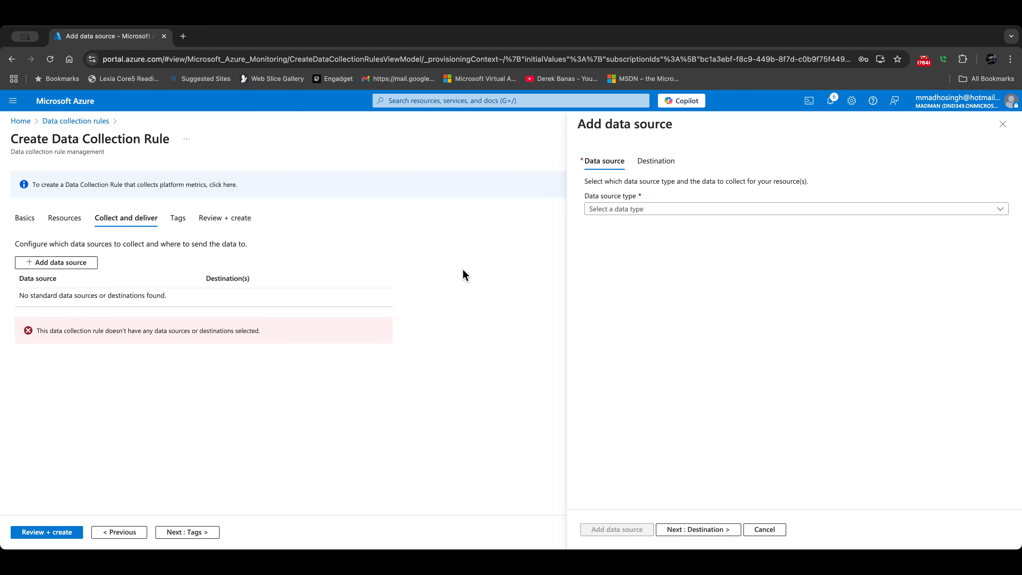
click(630, 211)
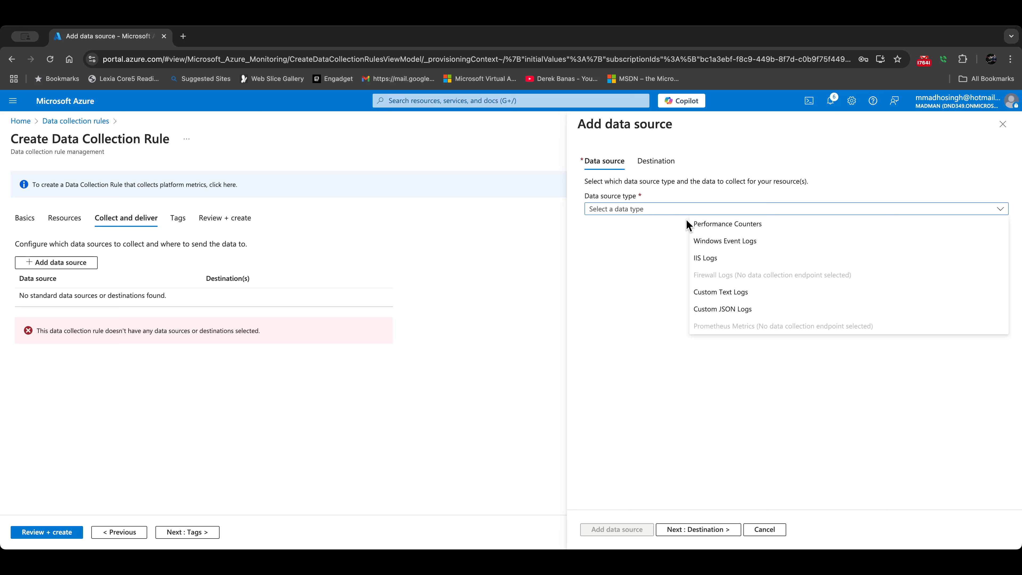
Step: Choose Performance Counters as the data source with the Custom counter option
click(696, 224)
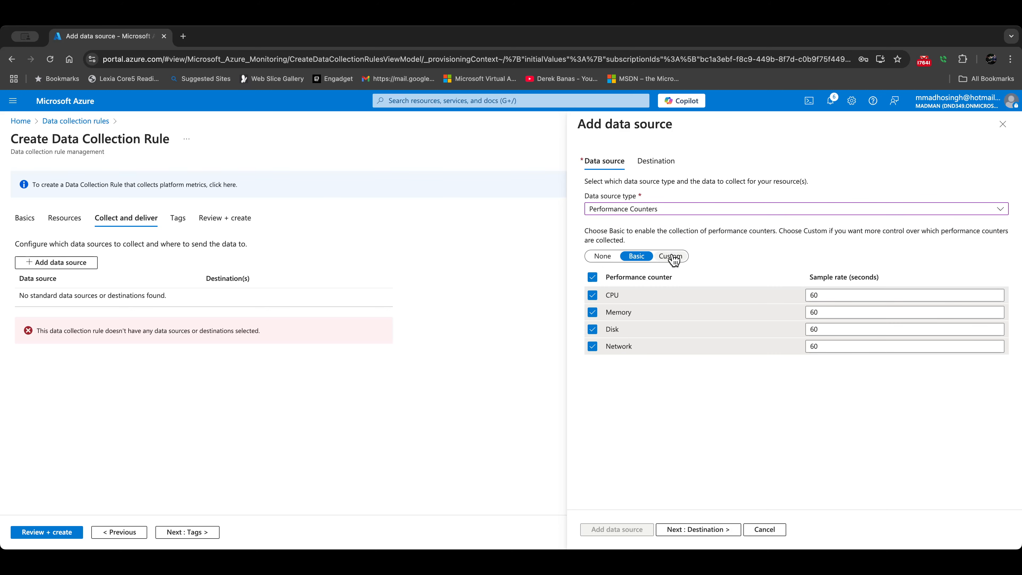
click(671, 257)
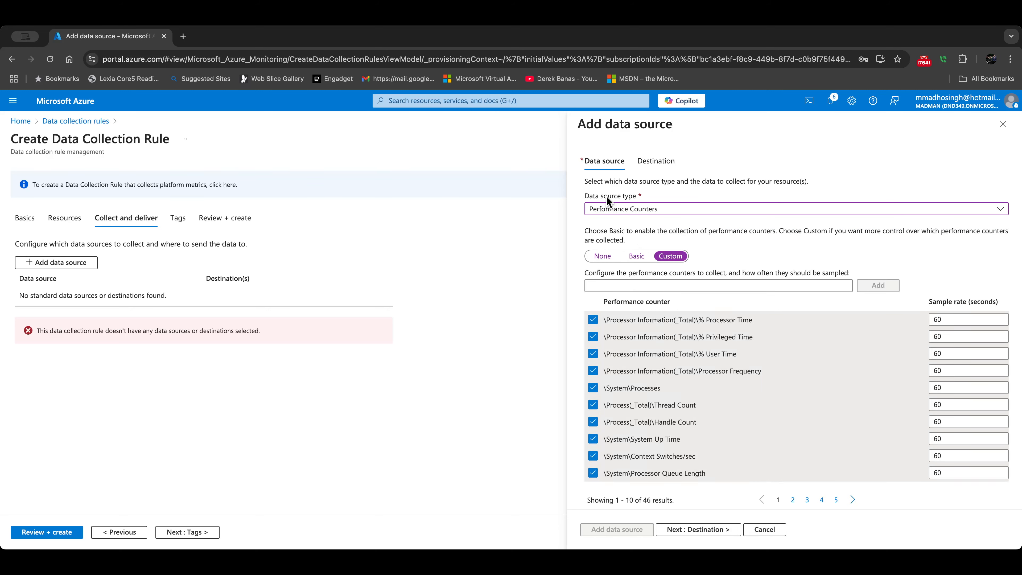
click(651, 165)
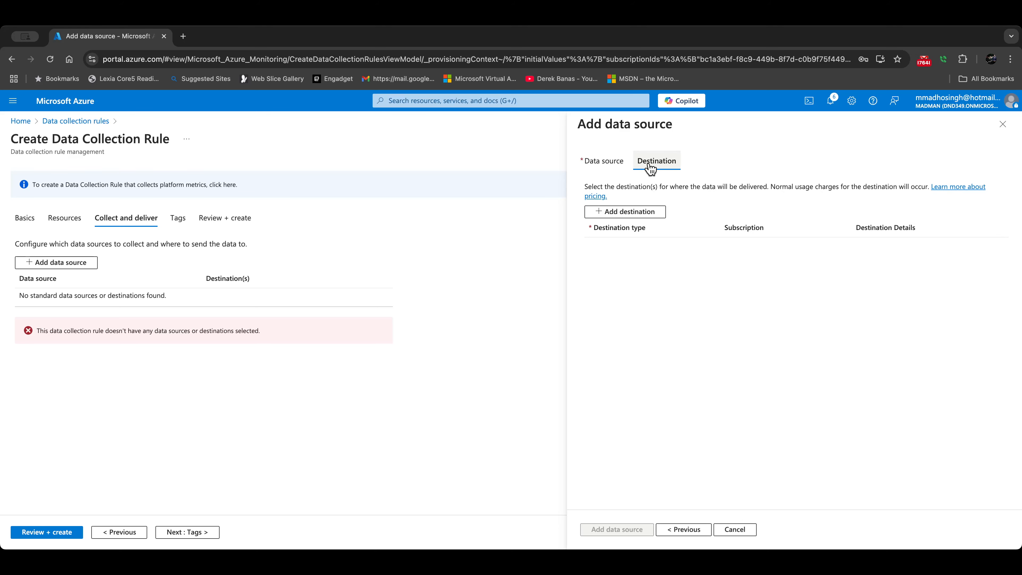
Step: Add an Azure Monitor Logs destination using workspace madmanLAW and add the data source
click(616, 217)
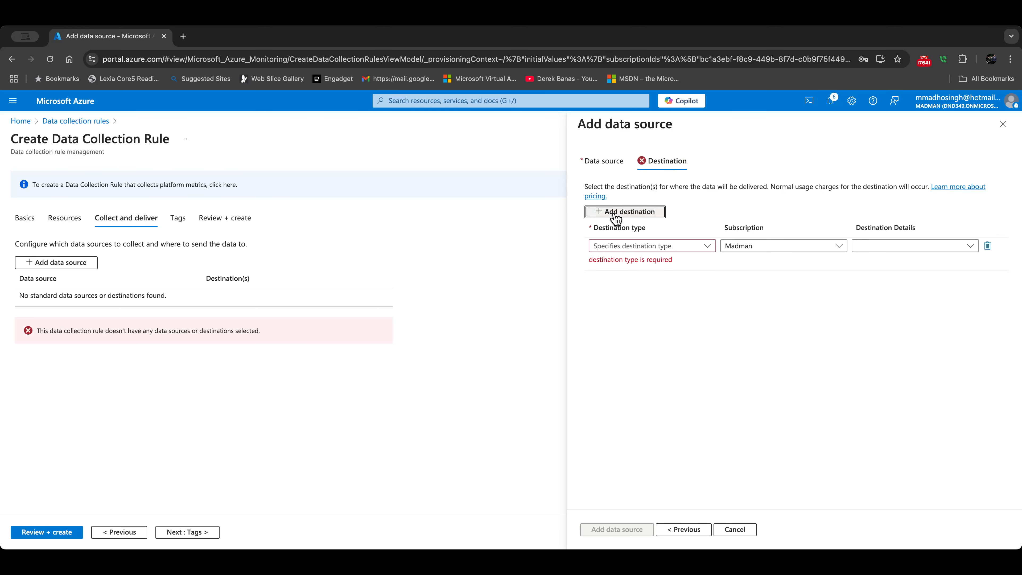
click(624, 245)
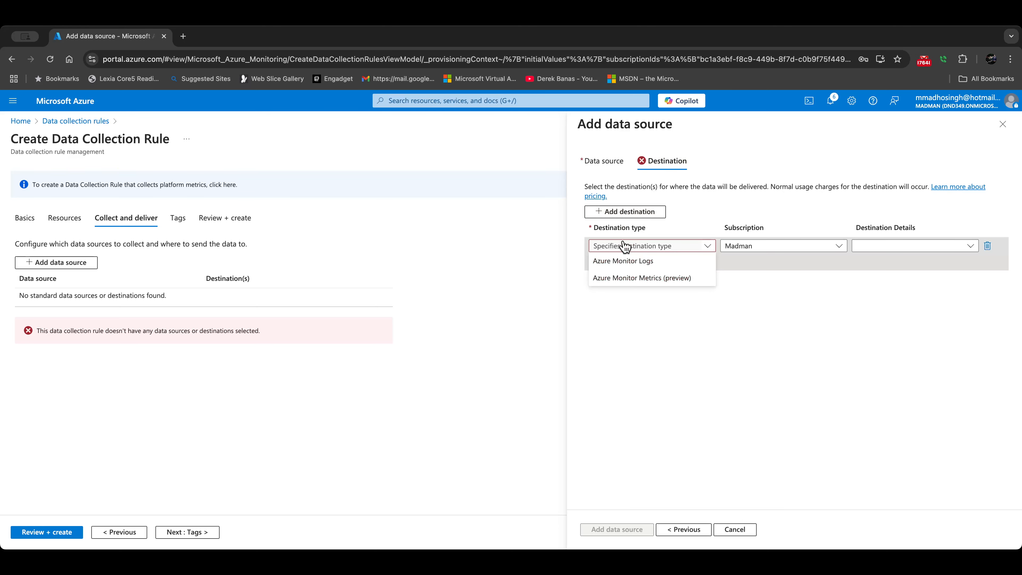
click(624, 263)
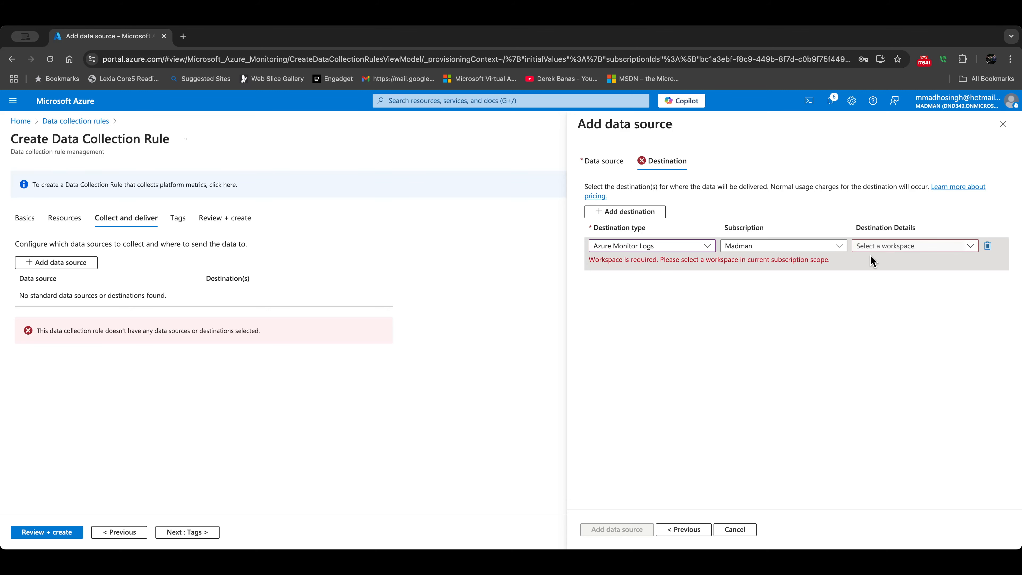
click(878, 247)
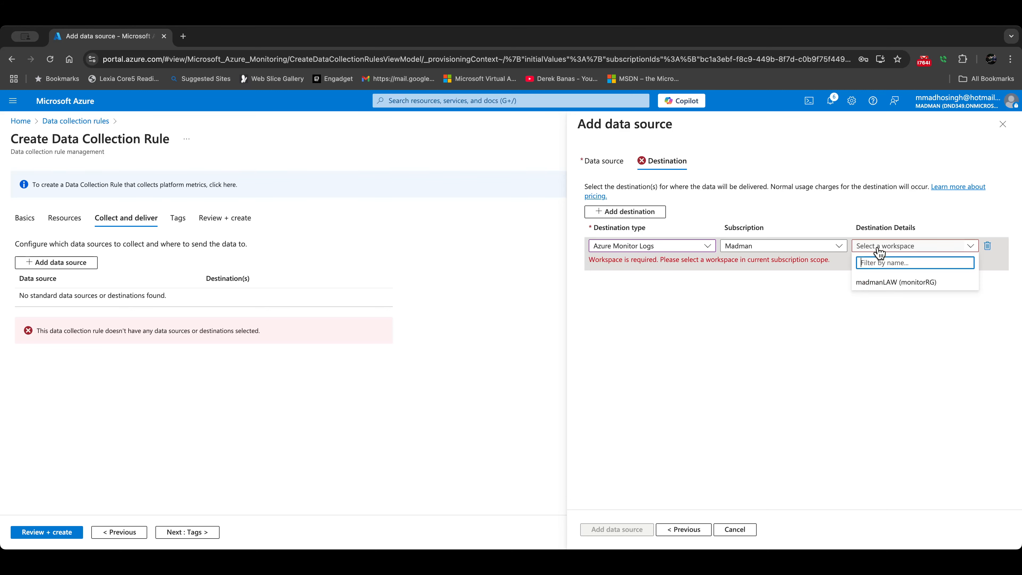
click(887, 284)
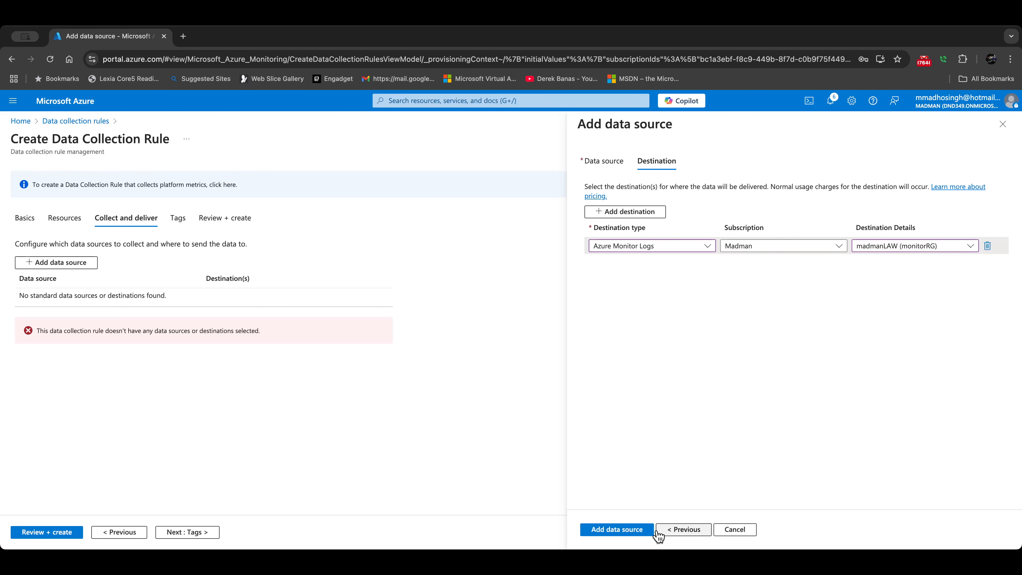
click(634, 529)
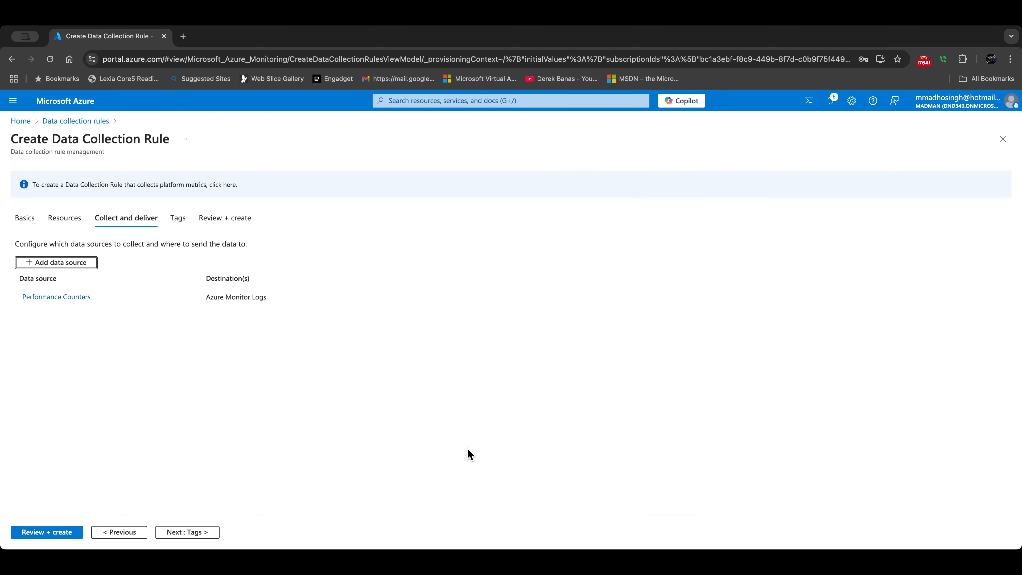
Step: Fix the failed validation by naming the rule monitorDCR, then review and create it
click(42, 532)
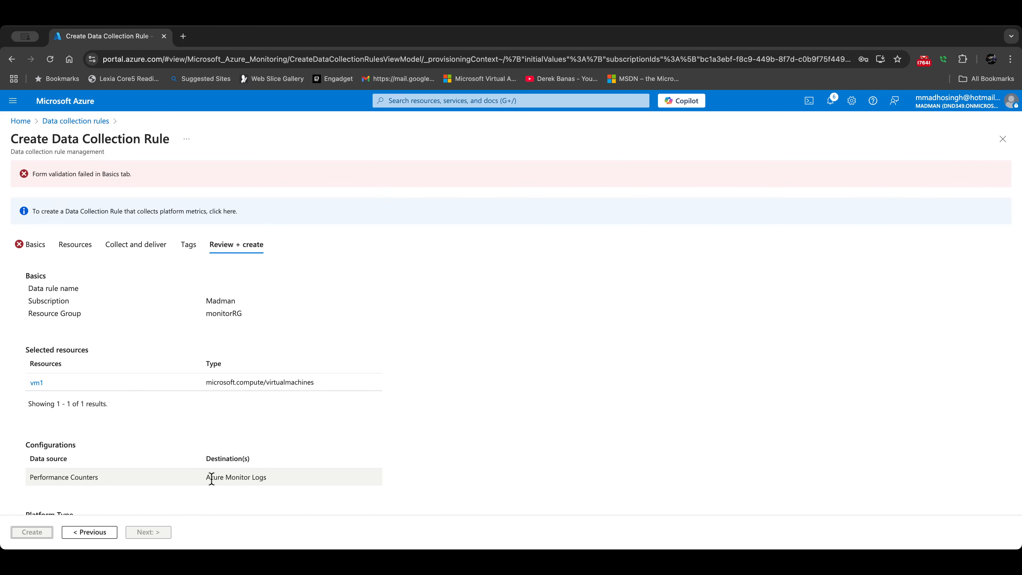
scroll(169, 491, down, 2)
scroll(162, 487, up, 2)
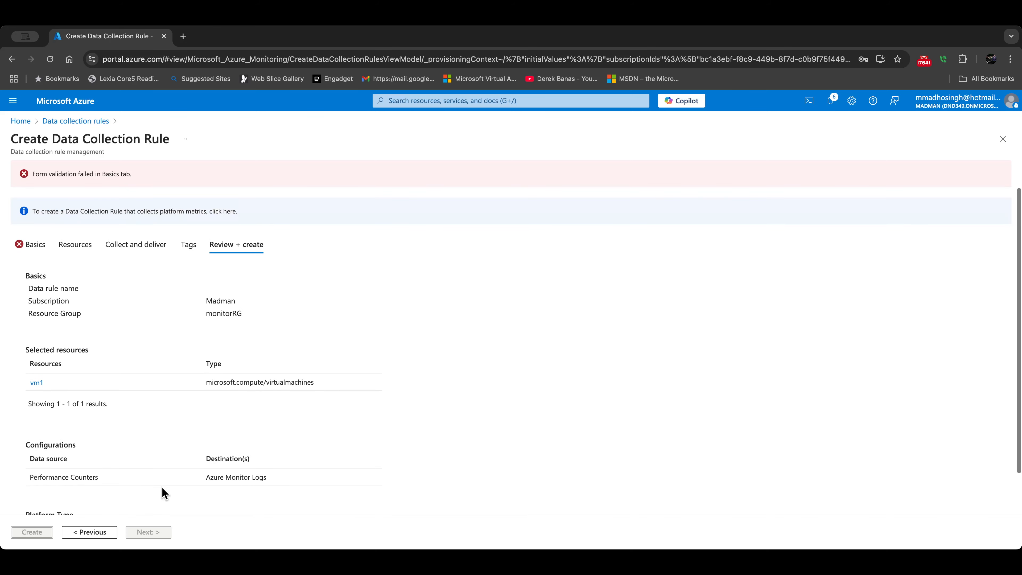
click(33, 243)
click(173, 281)
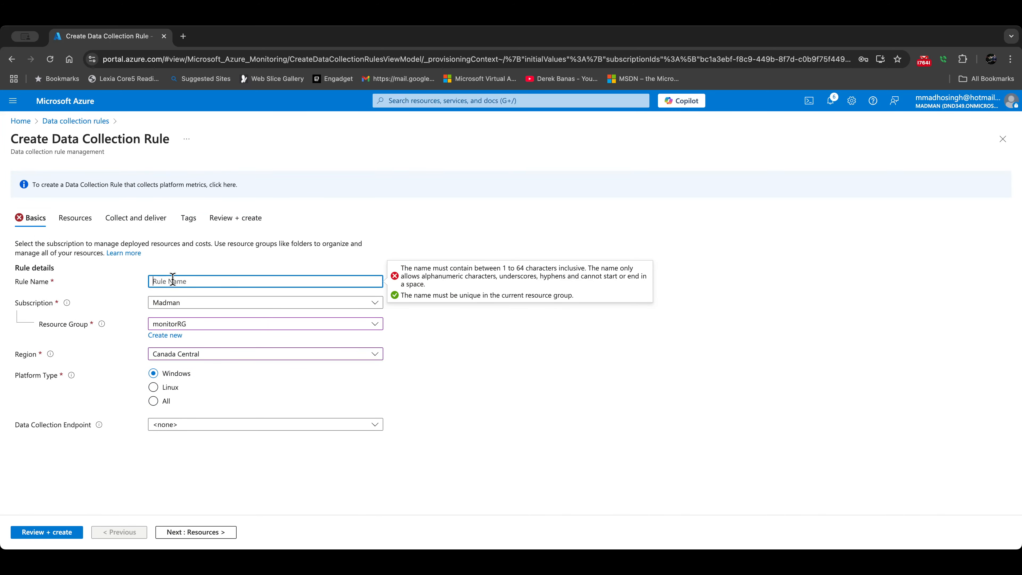
text(monitorDCR)
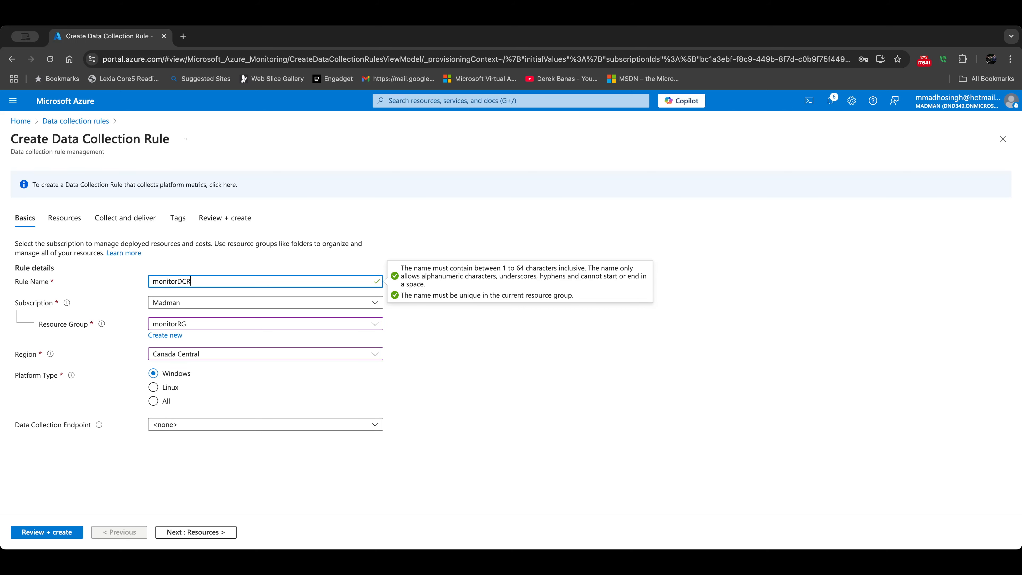
click(47, 531)
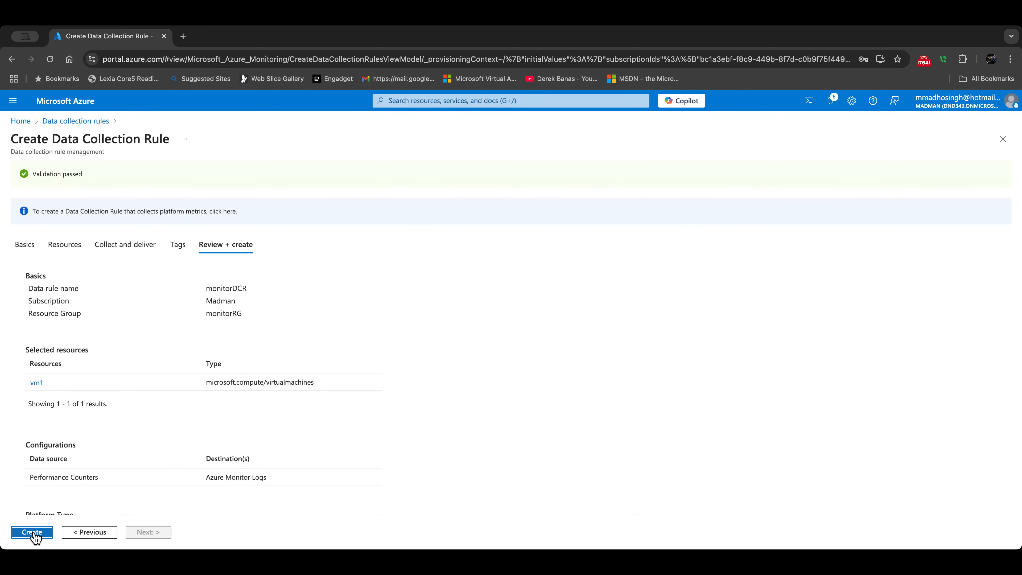
click(34, 533)
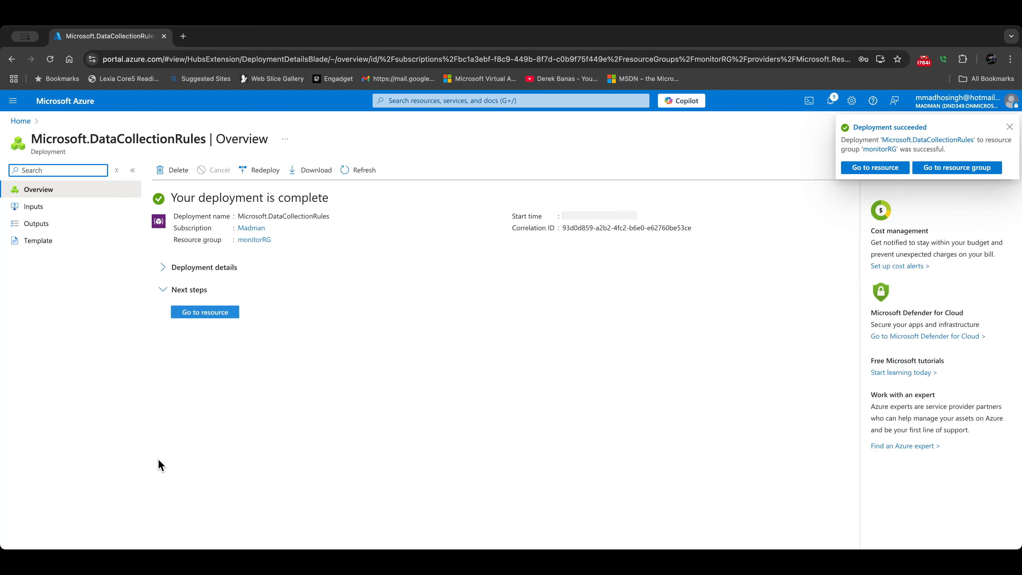
Step: Open monitorDCR and check its Resources and Data sources pages
click(203, 318)
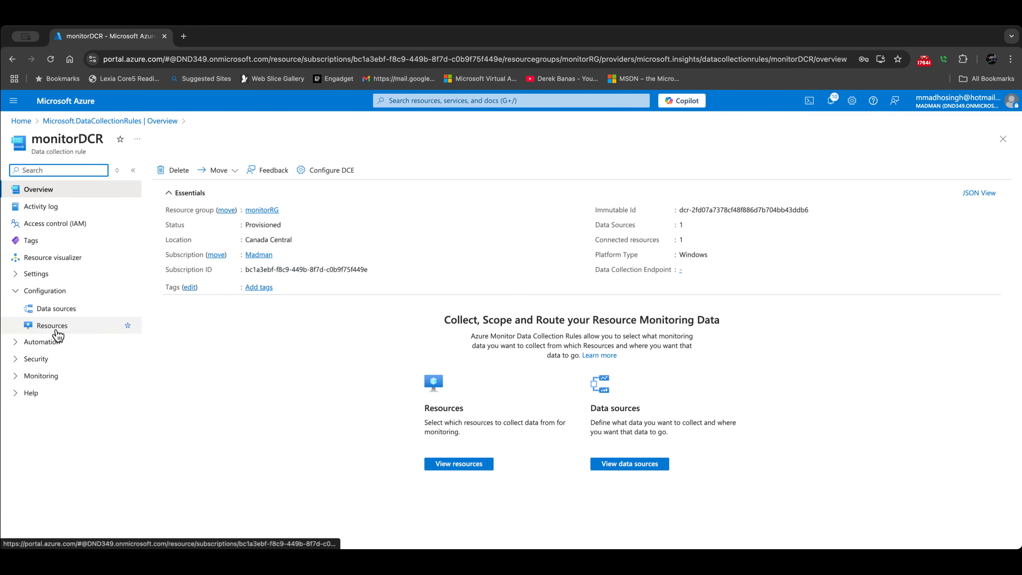
click(58, 330)
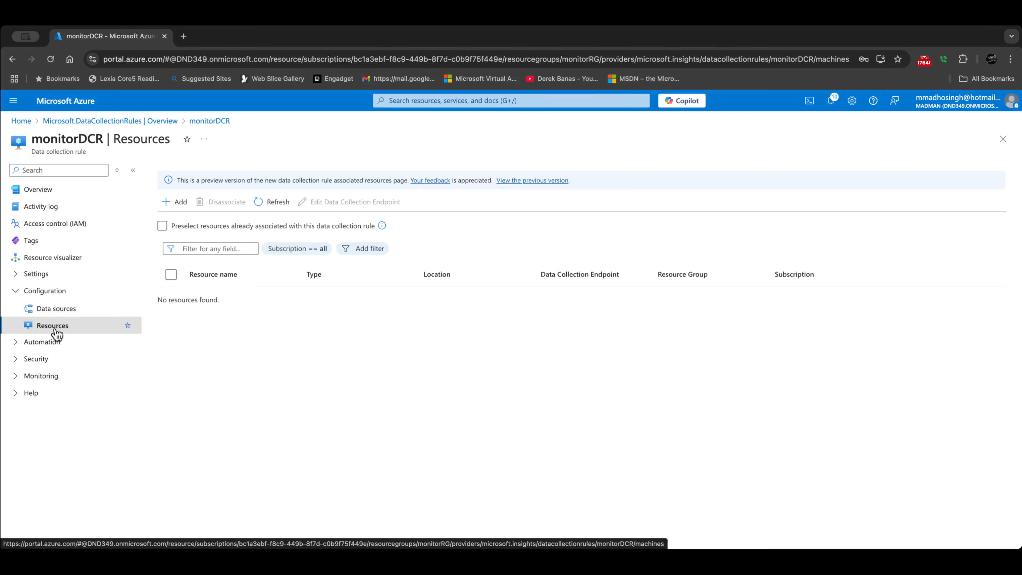
click(57, 314)
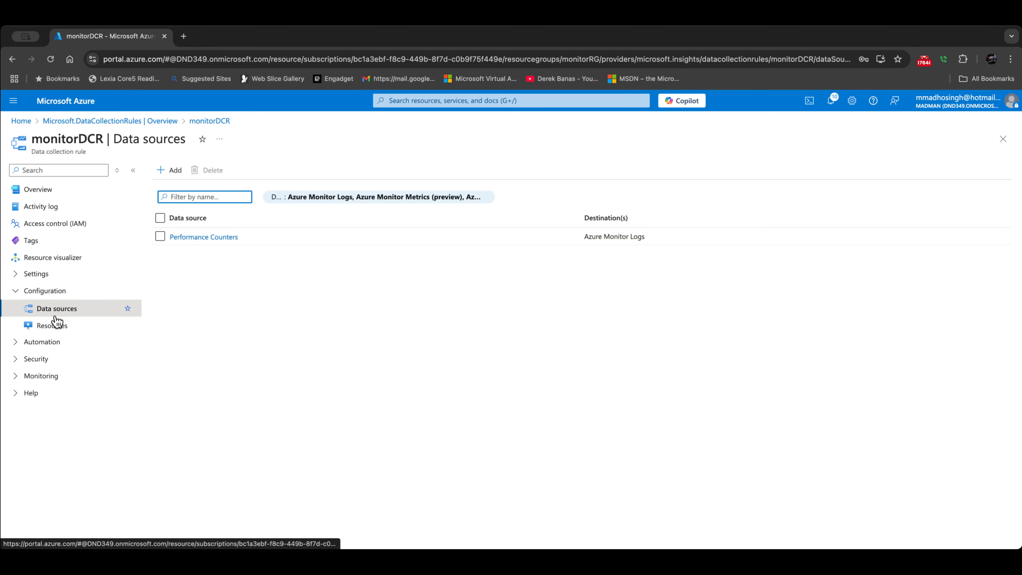
click(61, 324)
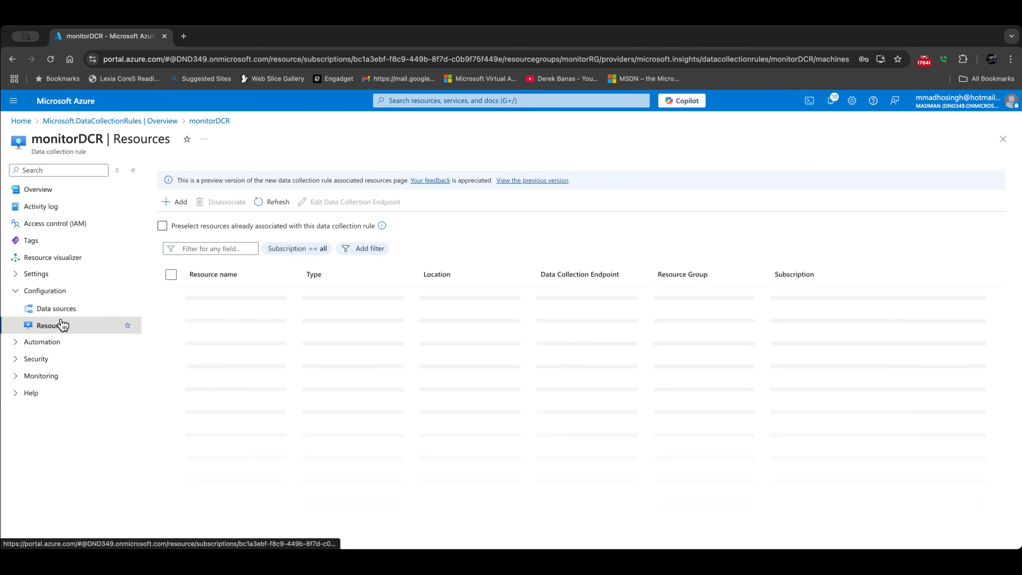
Step: Attach vm1 from monitorRG to monitorDCR and refresh the resource list
click(175, 208)
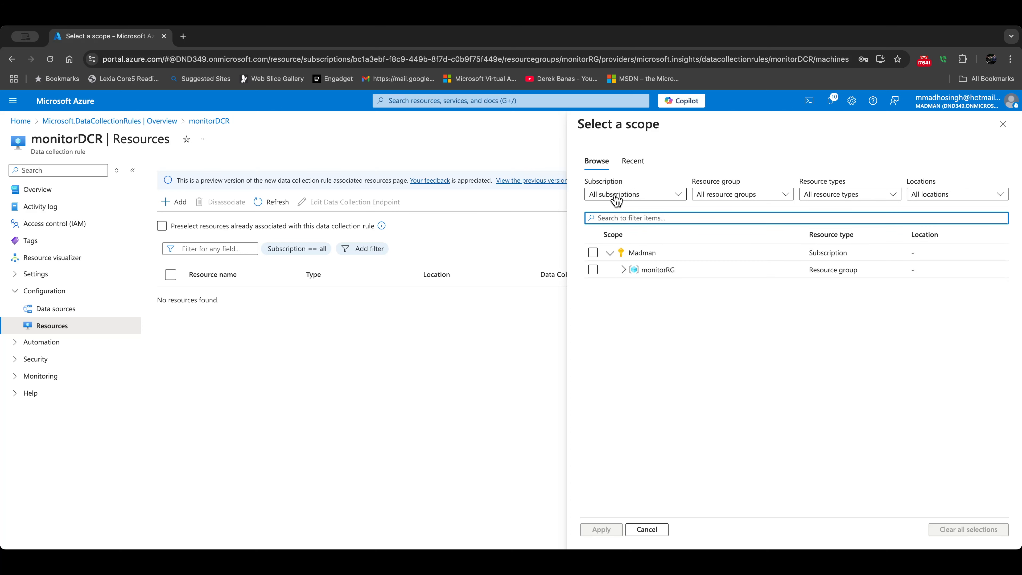
click(623, 270)
click(593, 286)
click(602, 529)
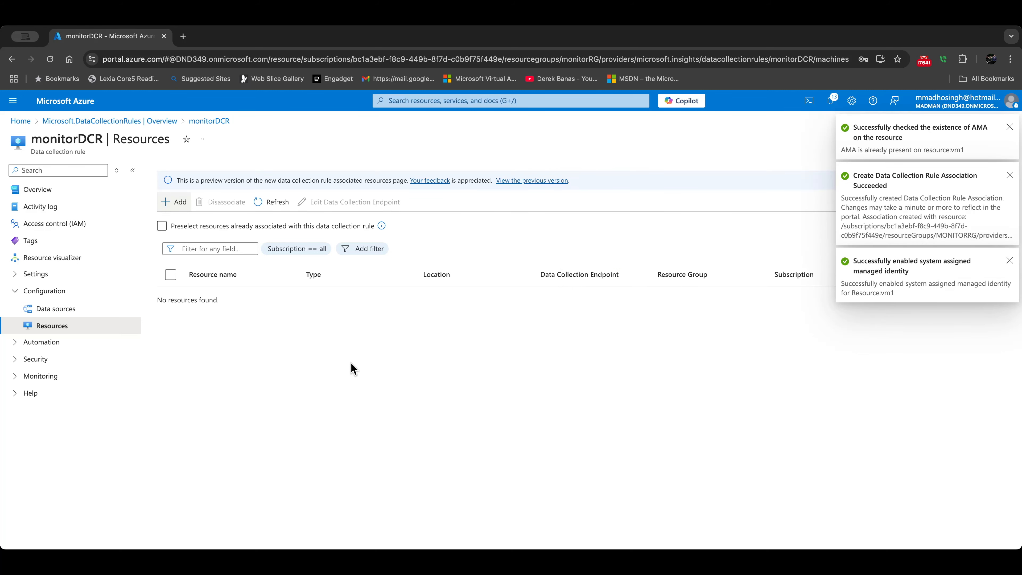
click(271, 203)
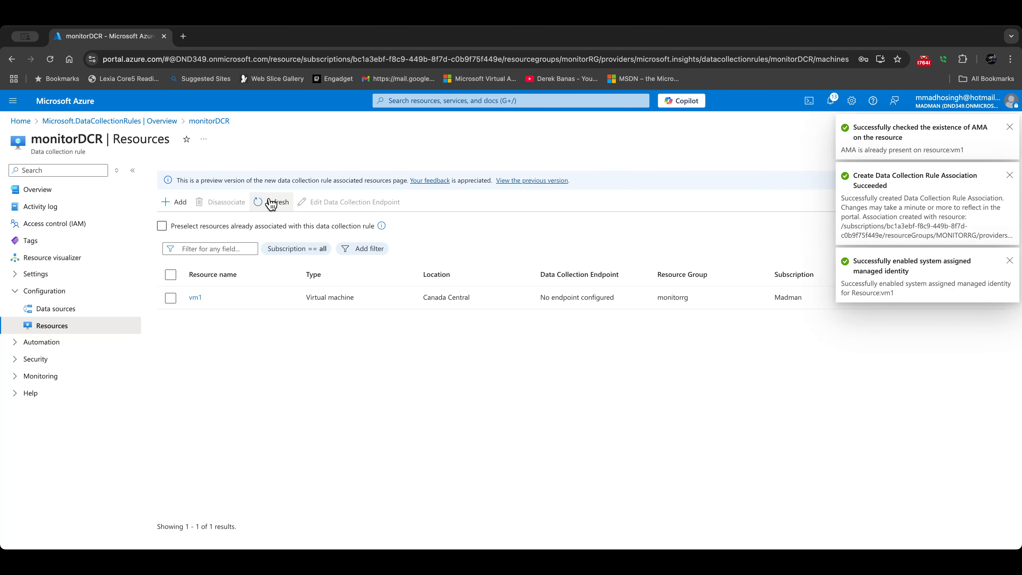
Step: Open the Logs query editor of the madmanLAW workspace
click(29, 122)
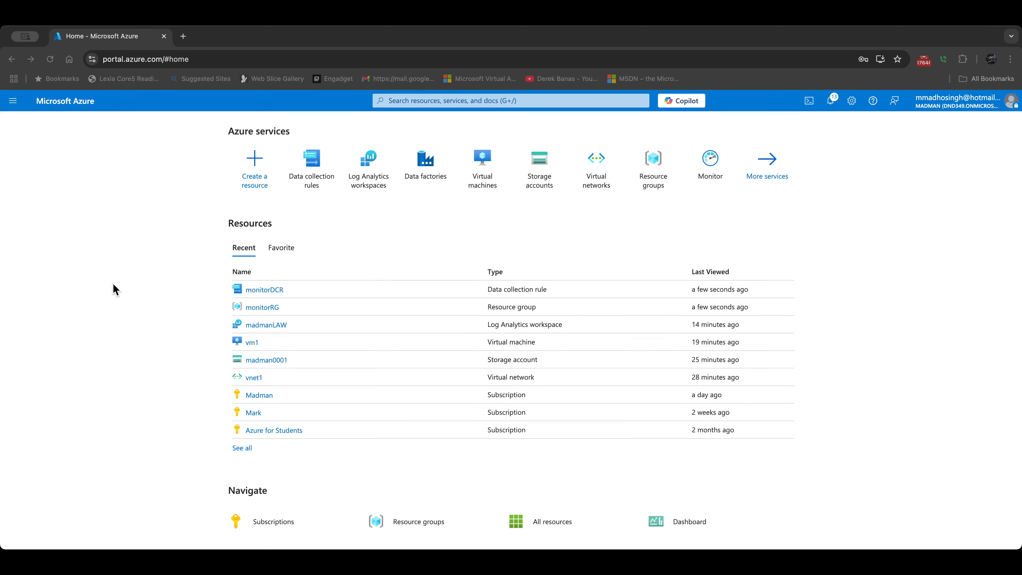
click(266, 324)
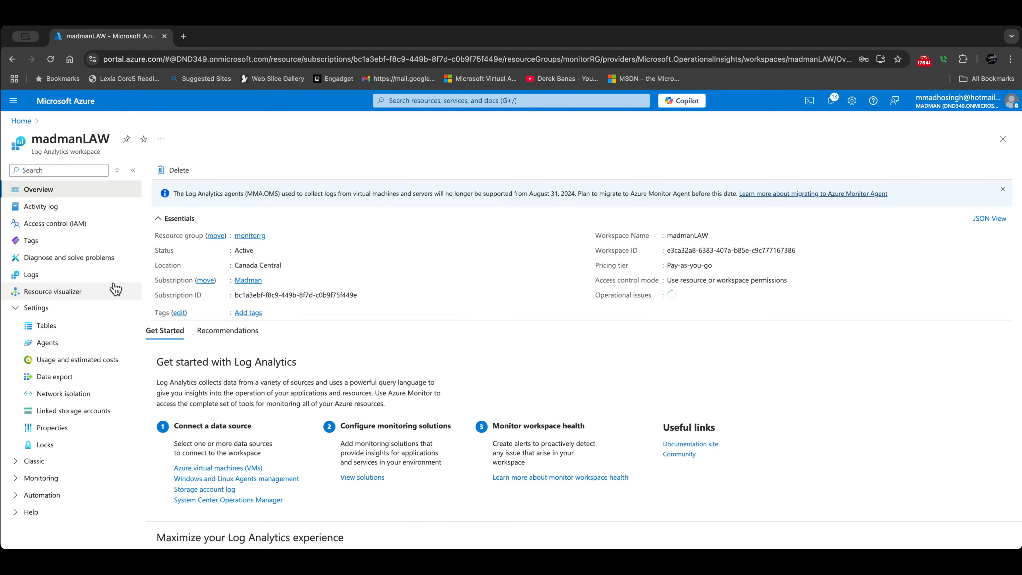
click(40, 278)
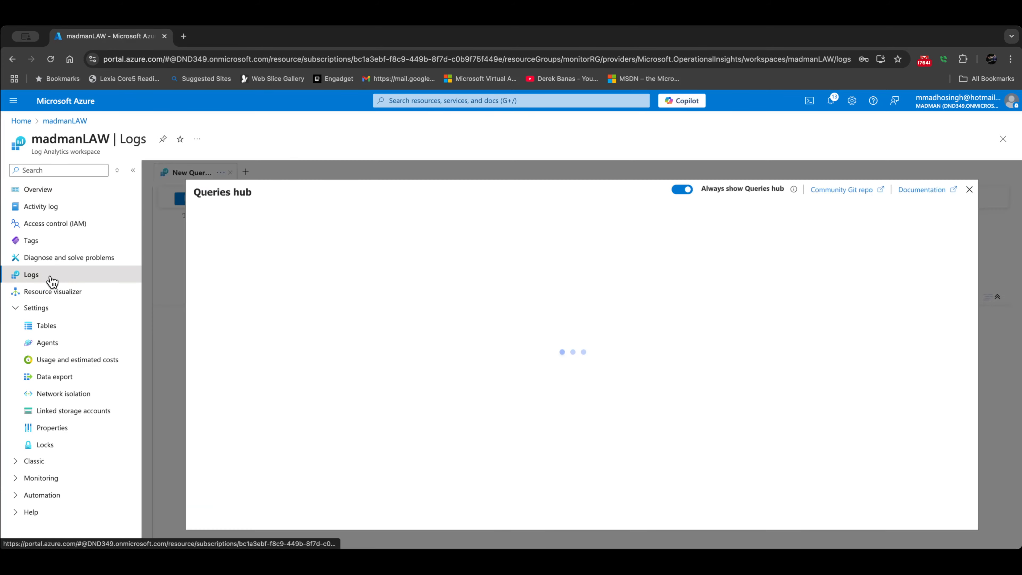
click(968, 191)
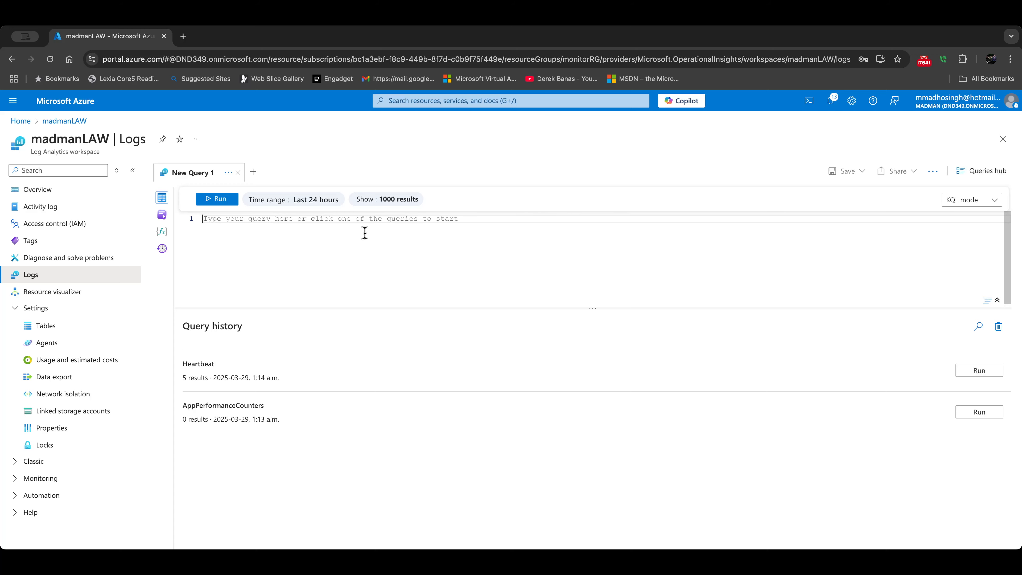
Step: Run a Heartbeat query and browse vm1's result columns
text(hear)
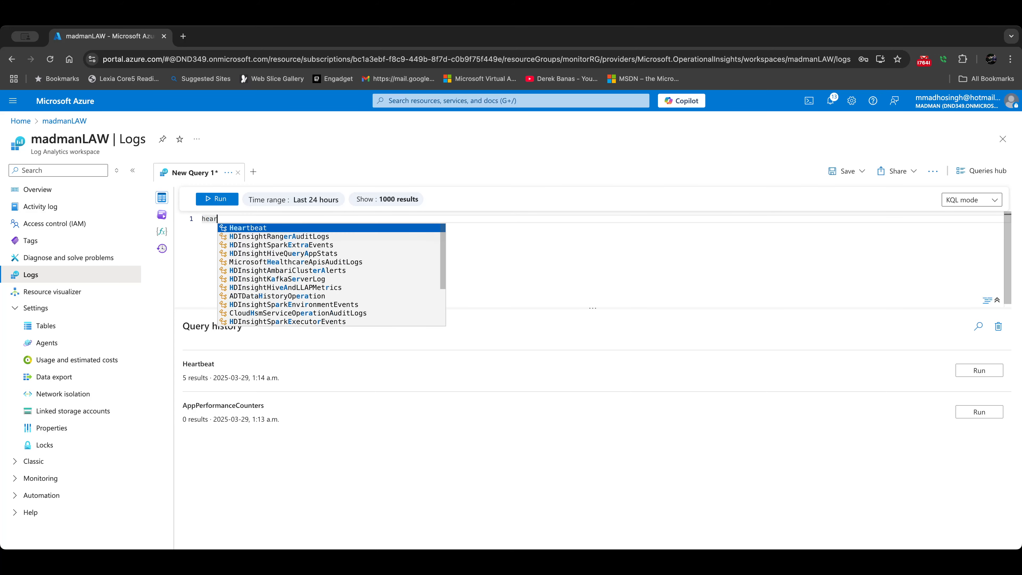
click(302, 229)
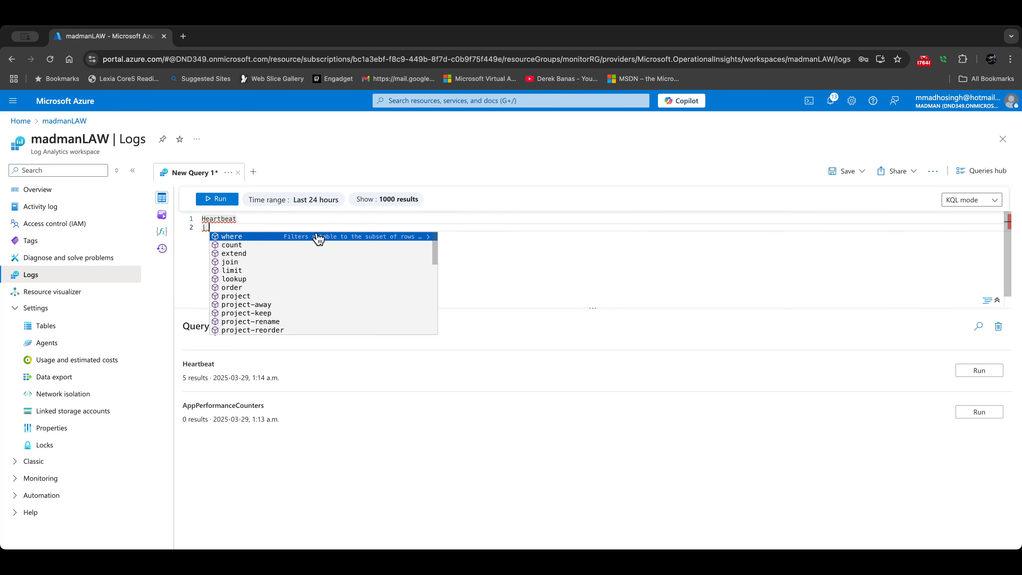
key(BackSpace)
key(BackSpace)
key(BackSpace)
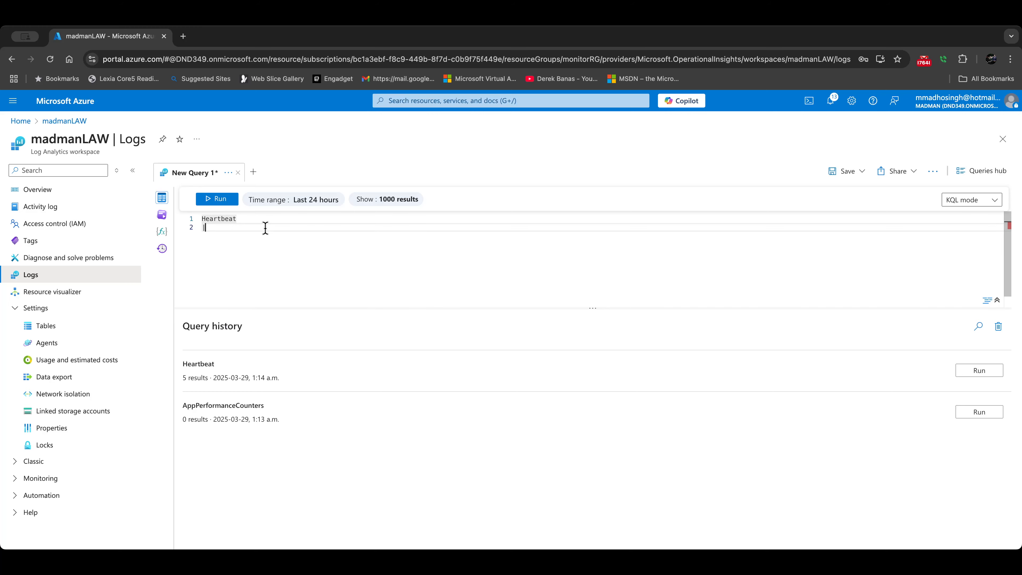
click(217, 201)
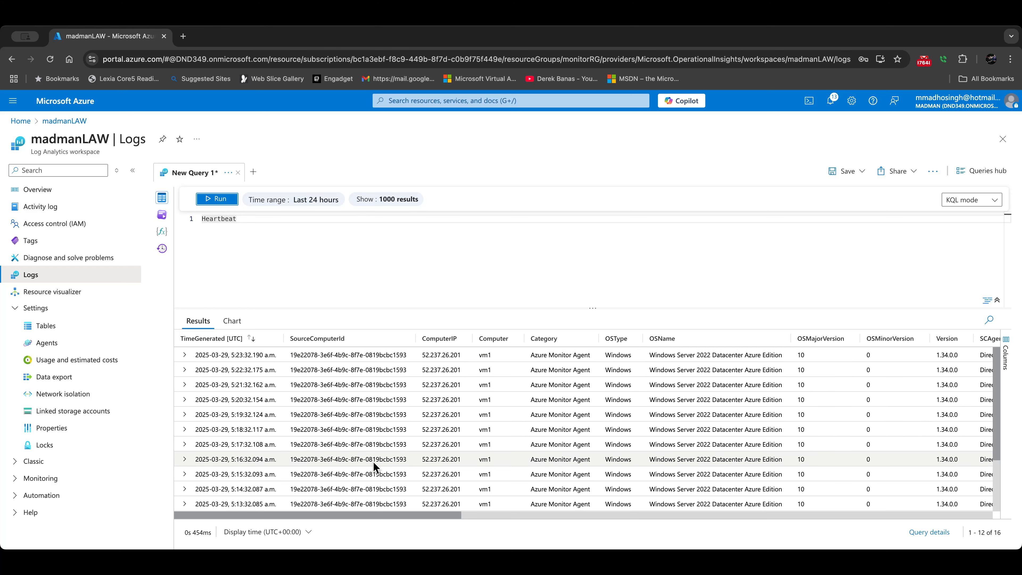
drag(386, 518, 305, 489)
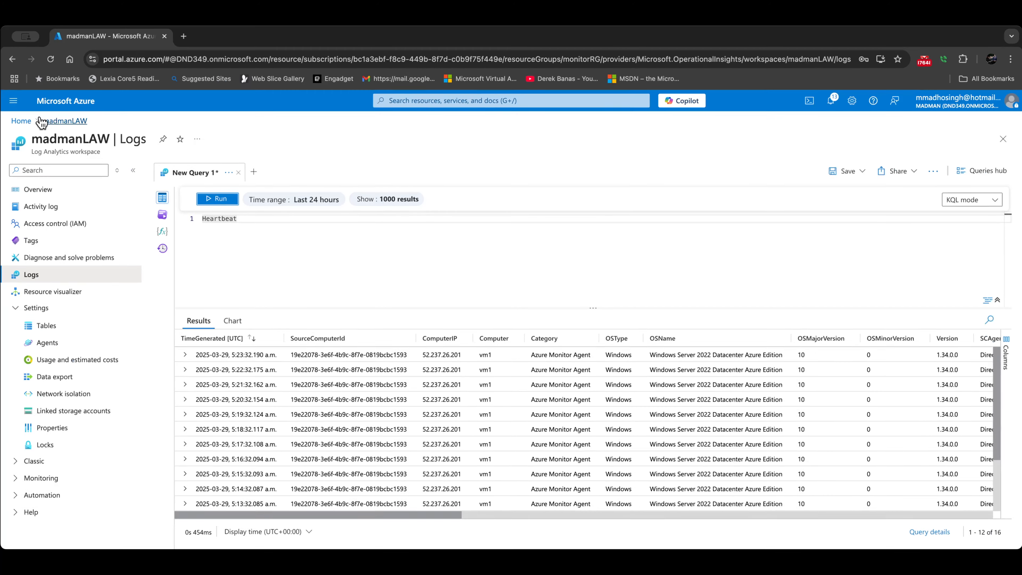
Step: Discard the unsaved query and open vm1's Monitoring > Insights page
click(25, 121)
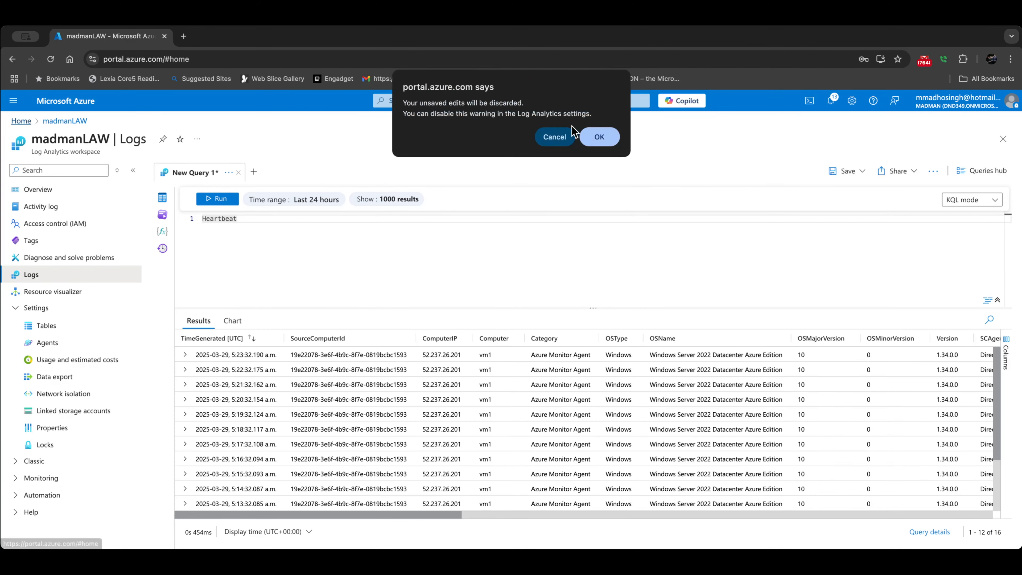
click(599, 136)
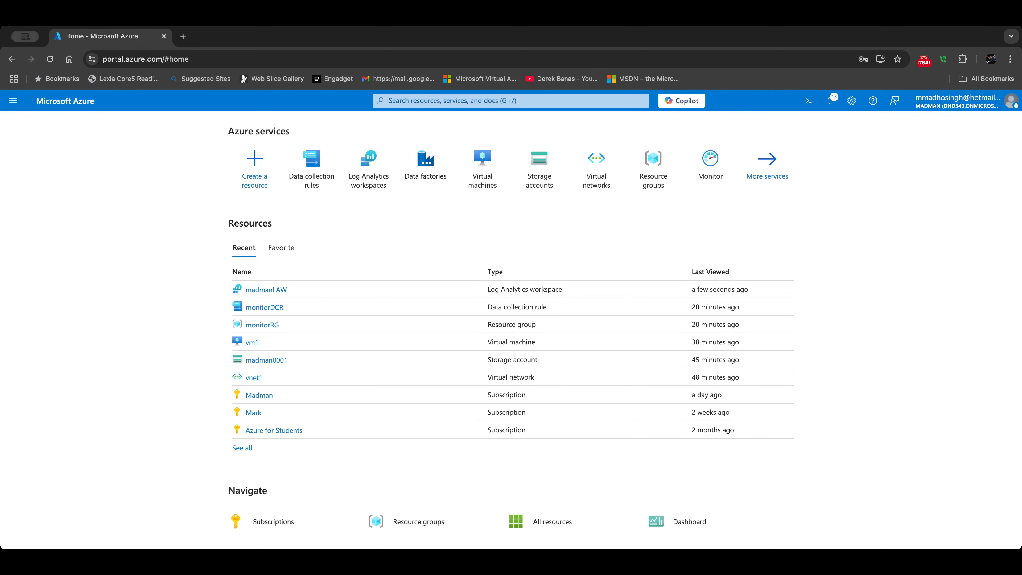
click(84, 270)
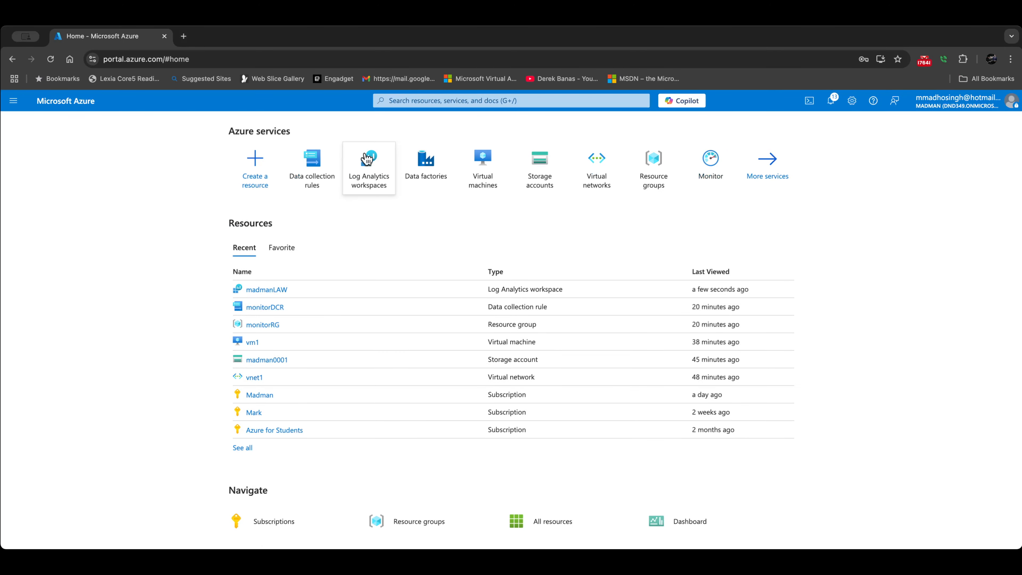
click(252, 342)
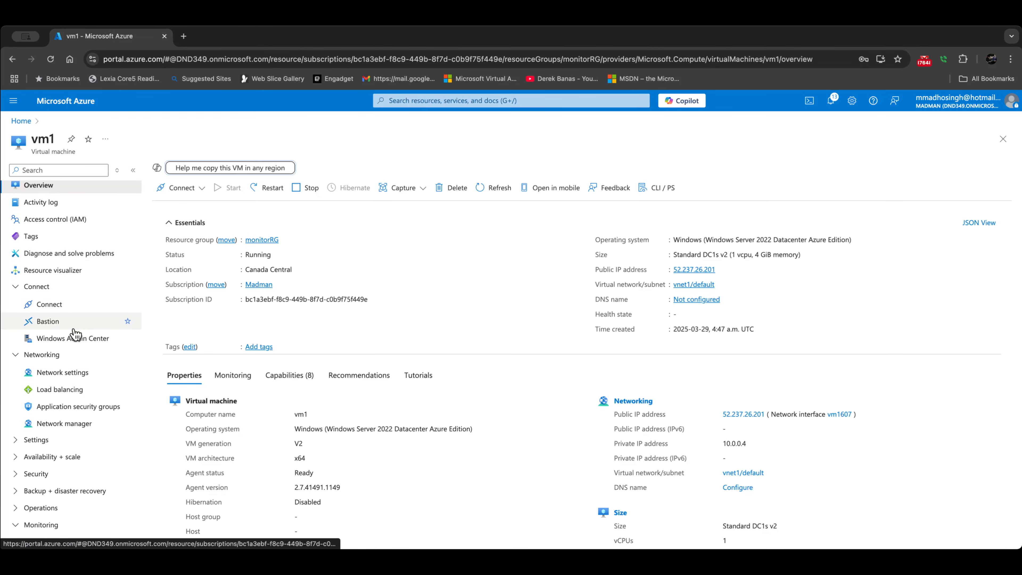
scroll(74, 354, down, 2)
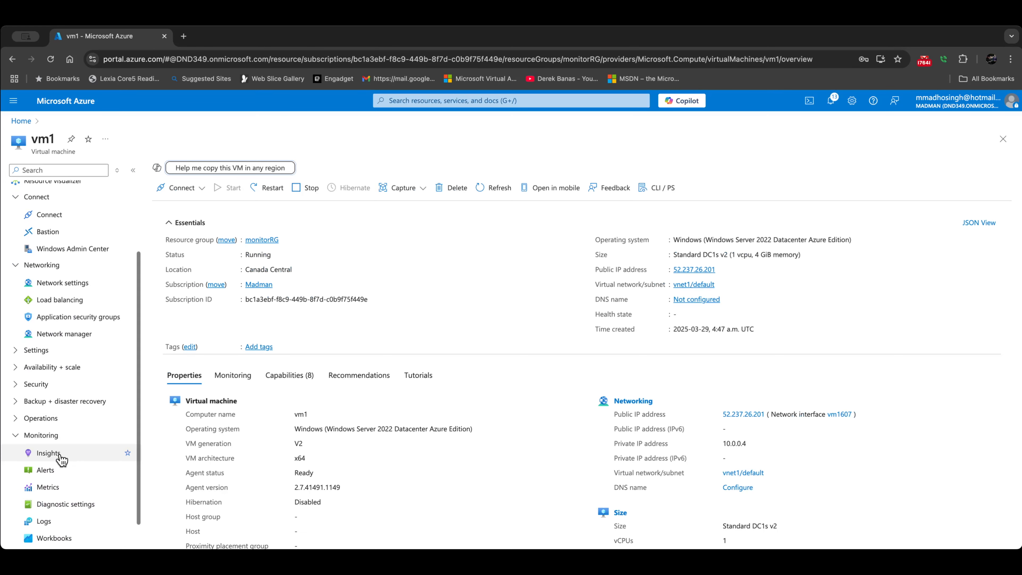
click(50, 454)
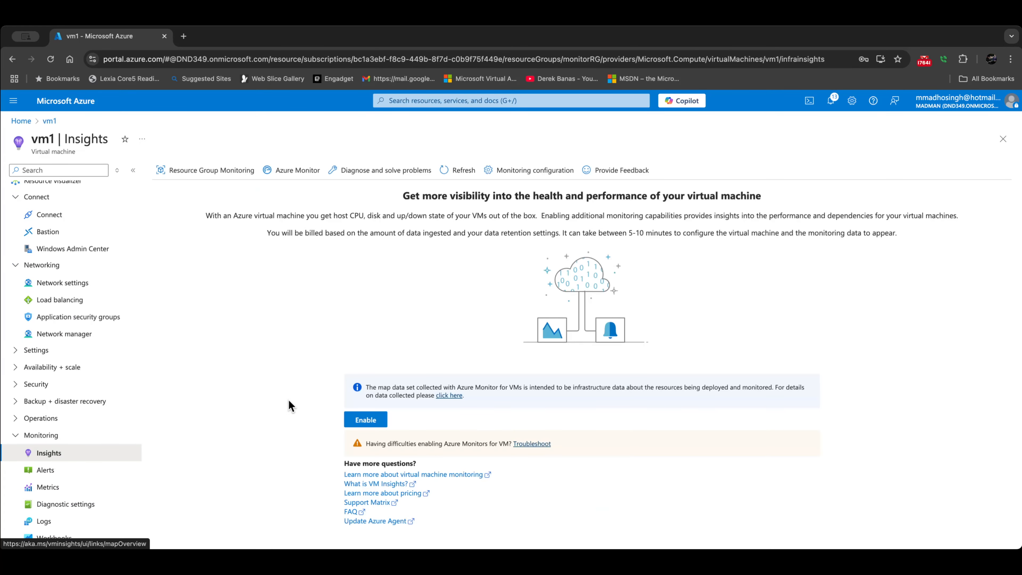
Step: Enable VM insights for vm1 with the Madman subscription and default data collection rule
click(365, 425)
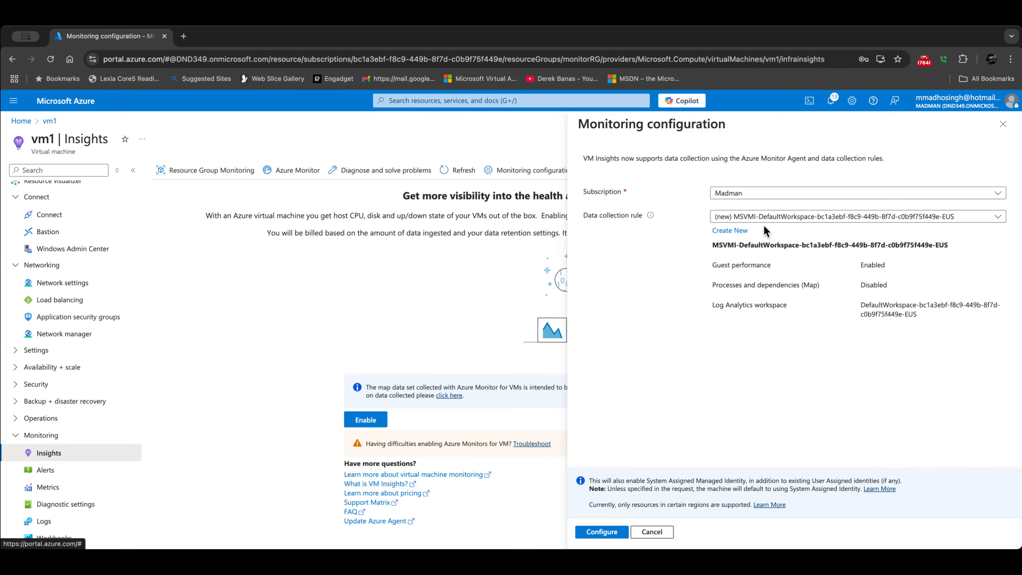
click(744, 194)
click(721, 263)
click(750, 193)
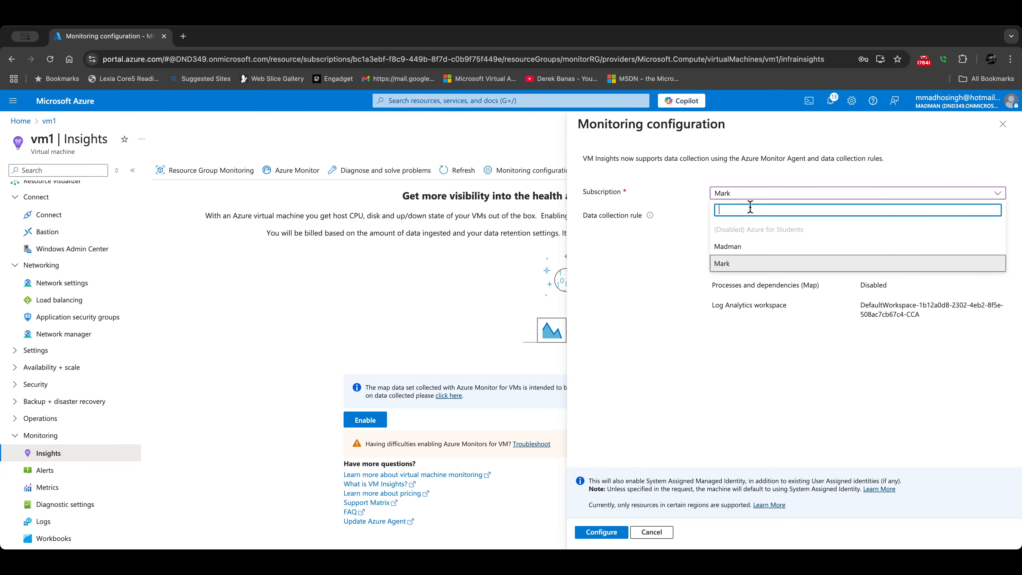
click(812, 250)
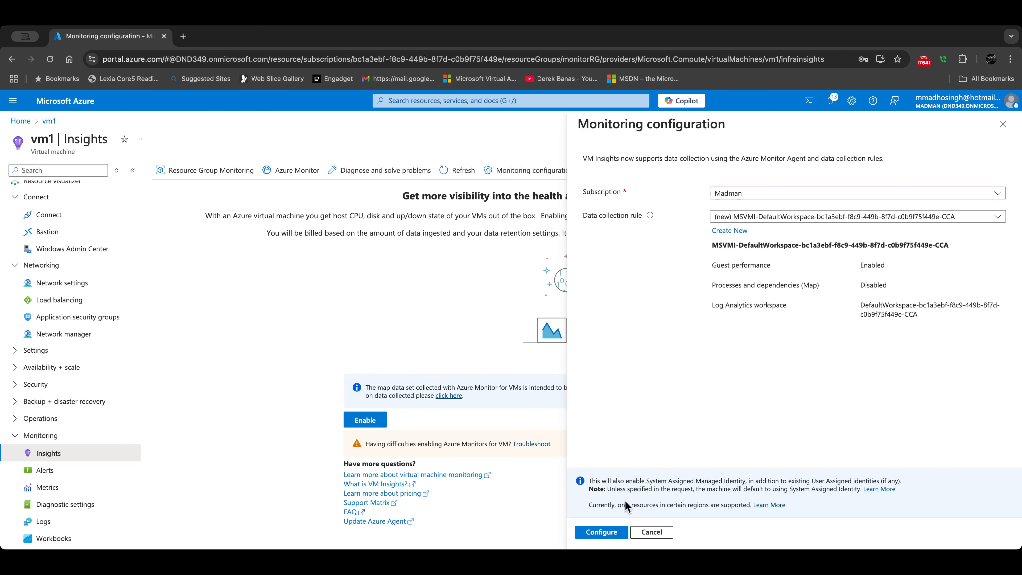
click(609, 533)
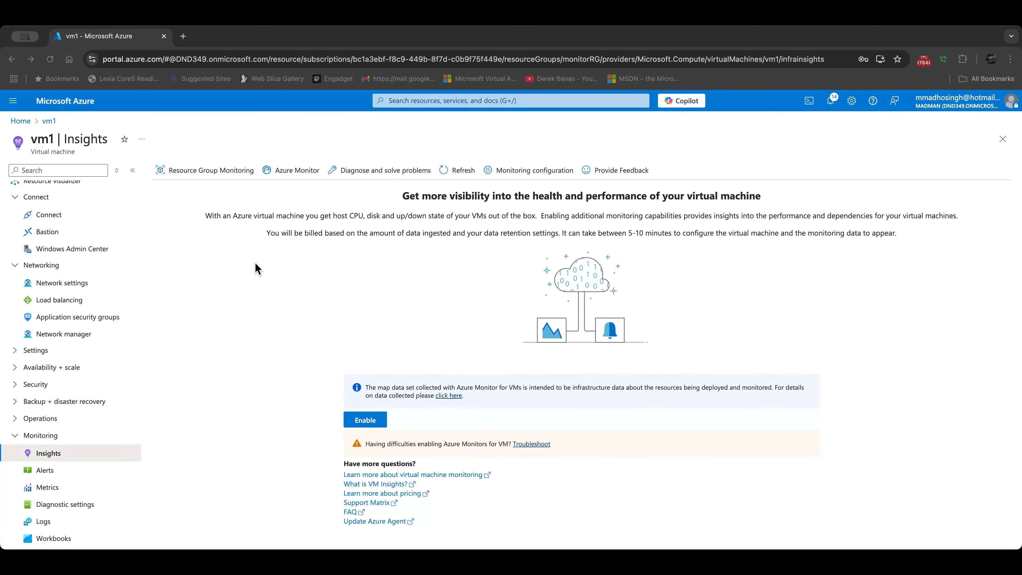
Step: Reload vm1's Insights and open the Performance tab
click(457, 175)
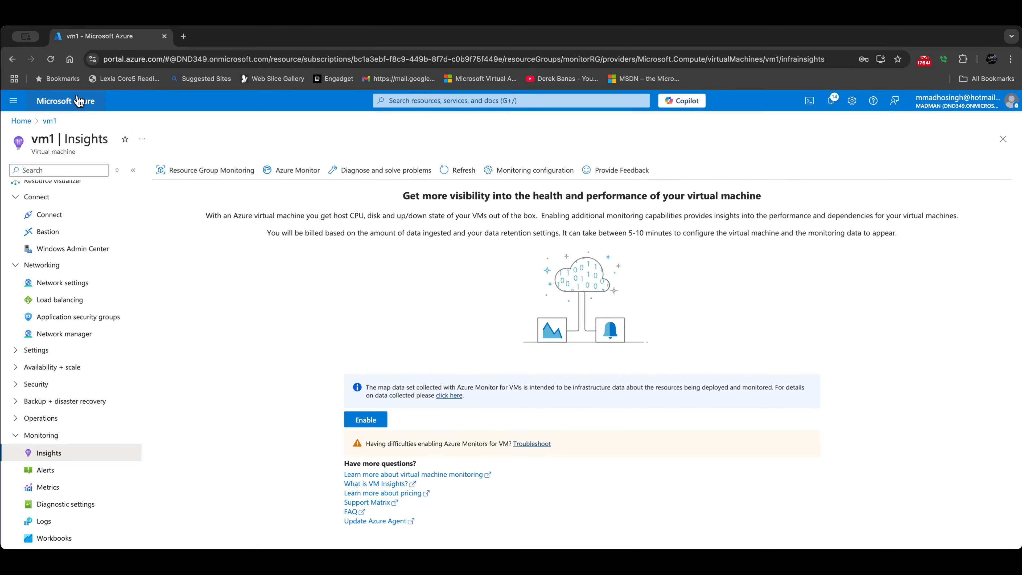
click(50, 59)
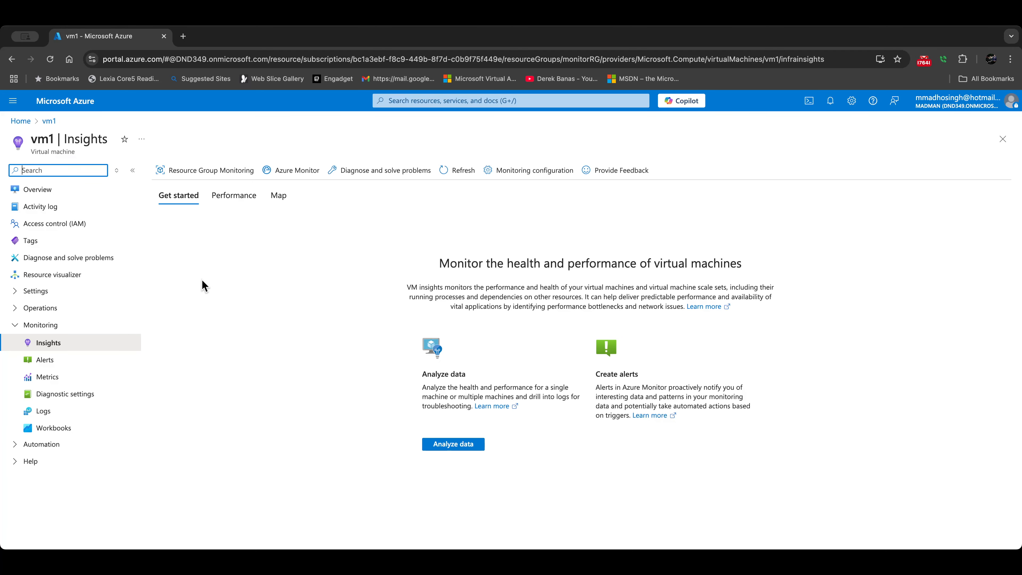
click(236, 201)
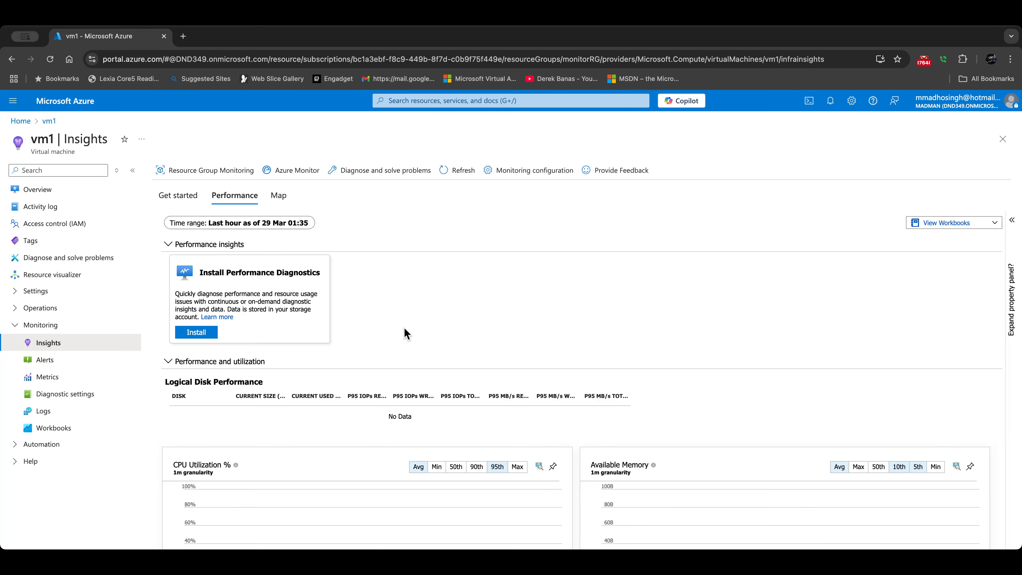
scroll(404, 333, down, 5)
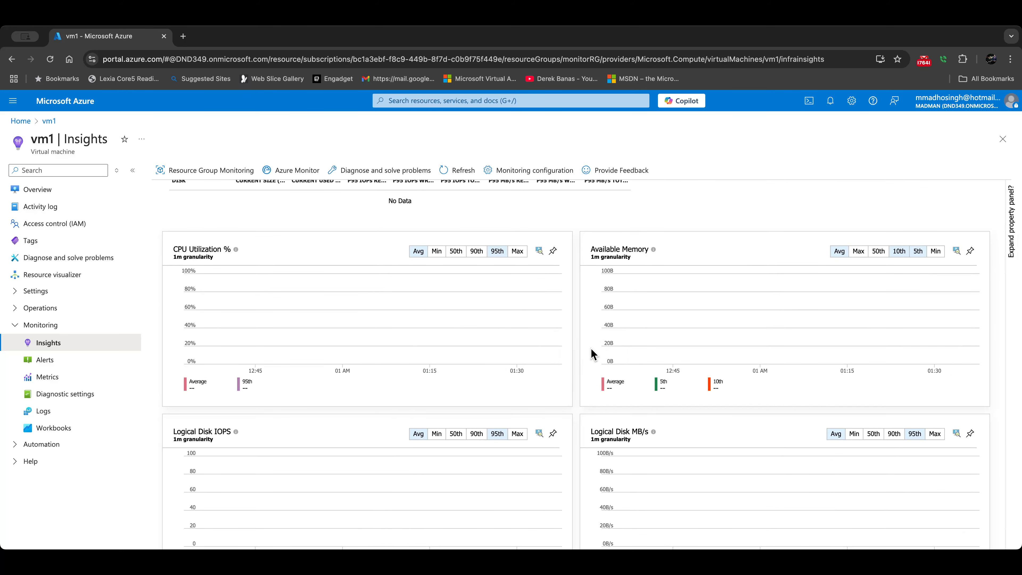
scroll(598, 354, down, 8)
scroll(596, 355, up, 10)
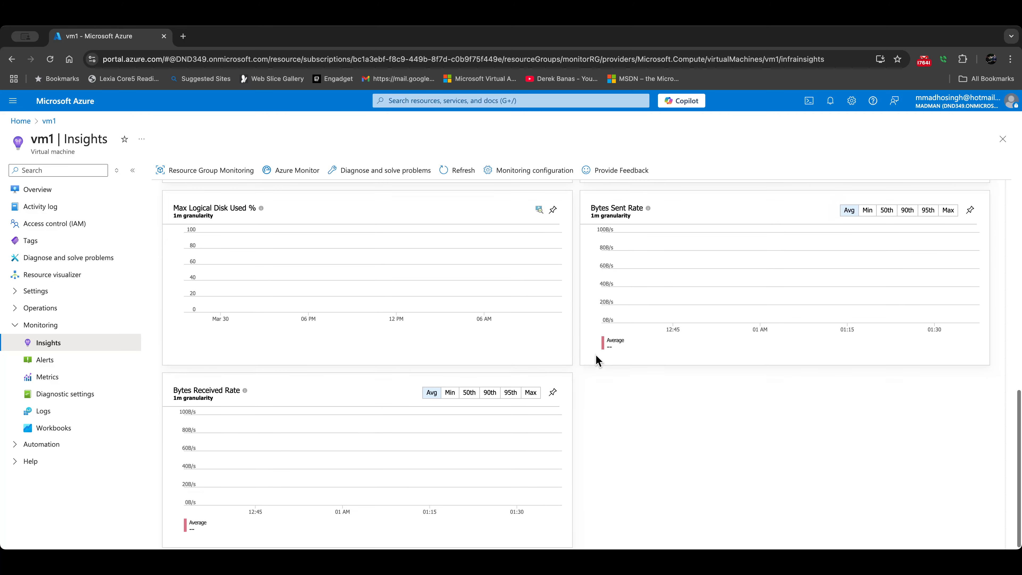
scroll(541, 347, up, 4)
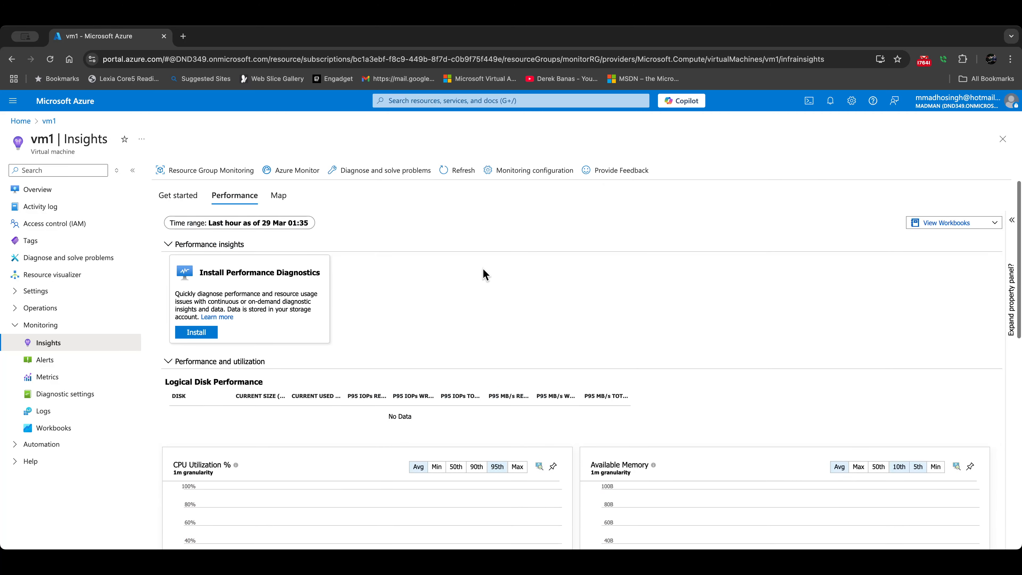
Step: Refresh performance data and review CPU (1.11%), memory (2.4 GB), disk and network charts
click(458, 171)
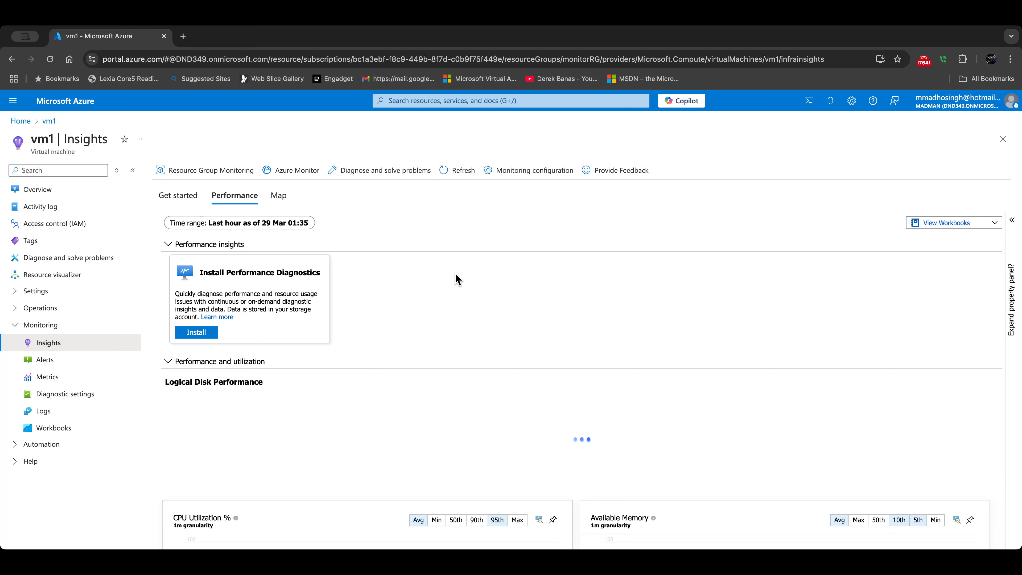
scroll(469, 280, down, 4)
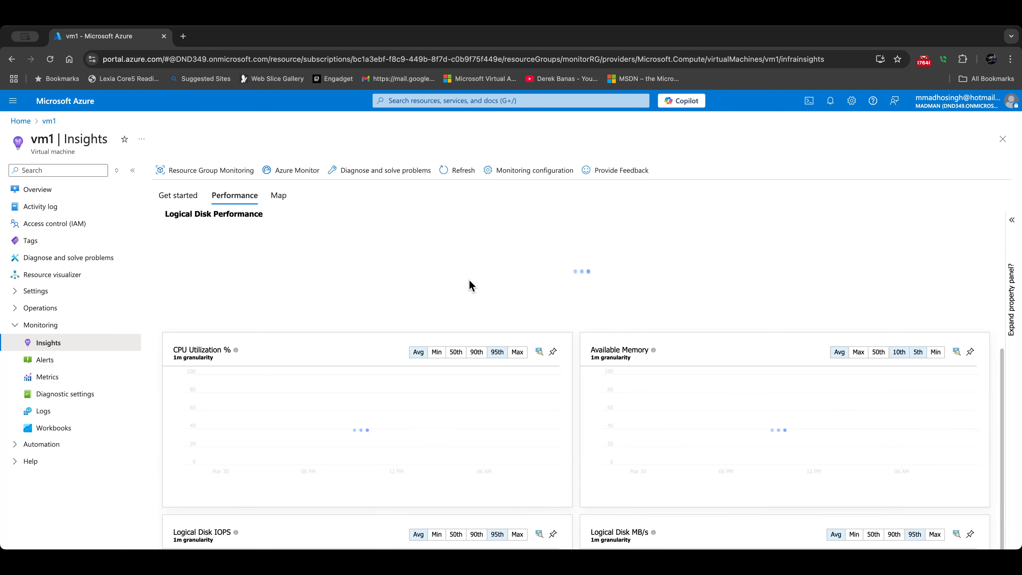
scroll(478, 313, down, 1)
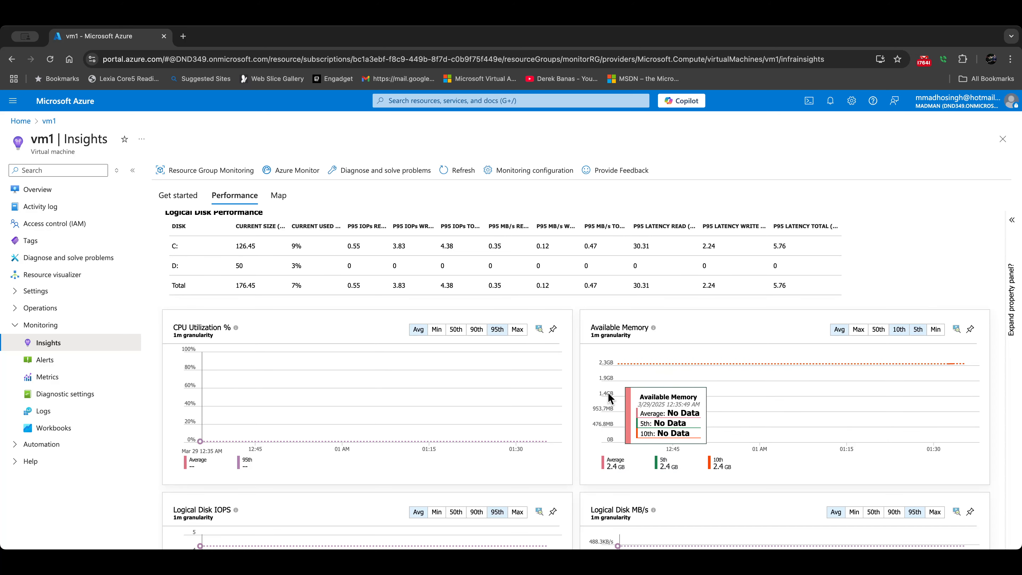
scroll(570, 392, down, 5)
scroll(483, 384, down, 3)
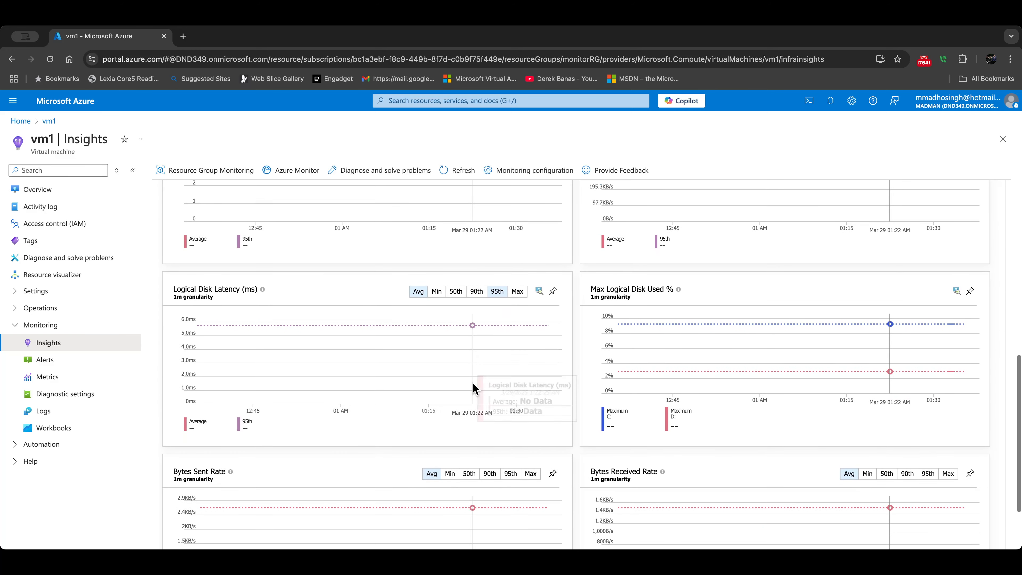
scroll(485, 380, down, 2)
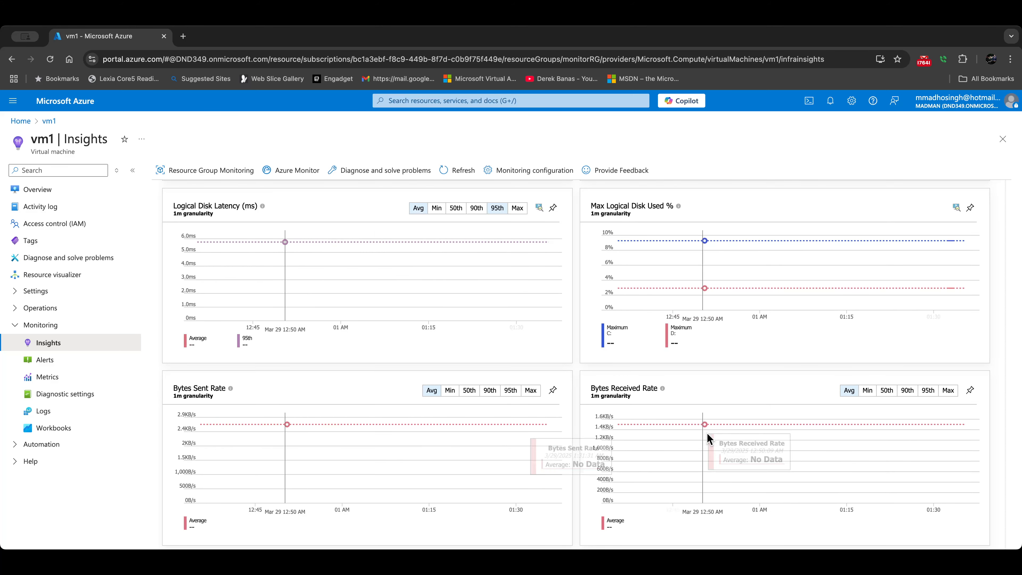
scroll(498, 433, up, 8)
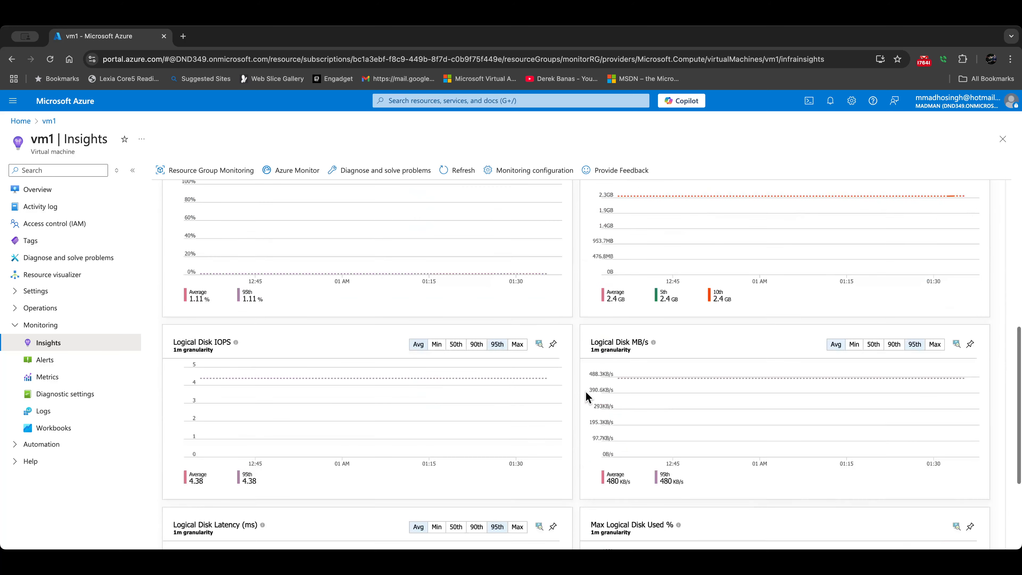
scroll(586, 395, up, 3)
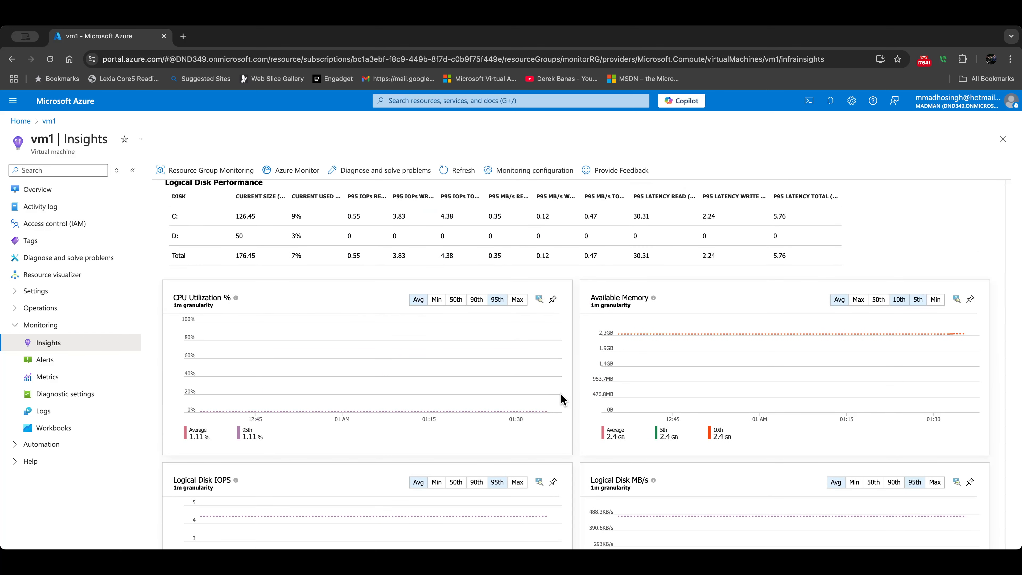
scroll(560, 395, up, 1)
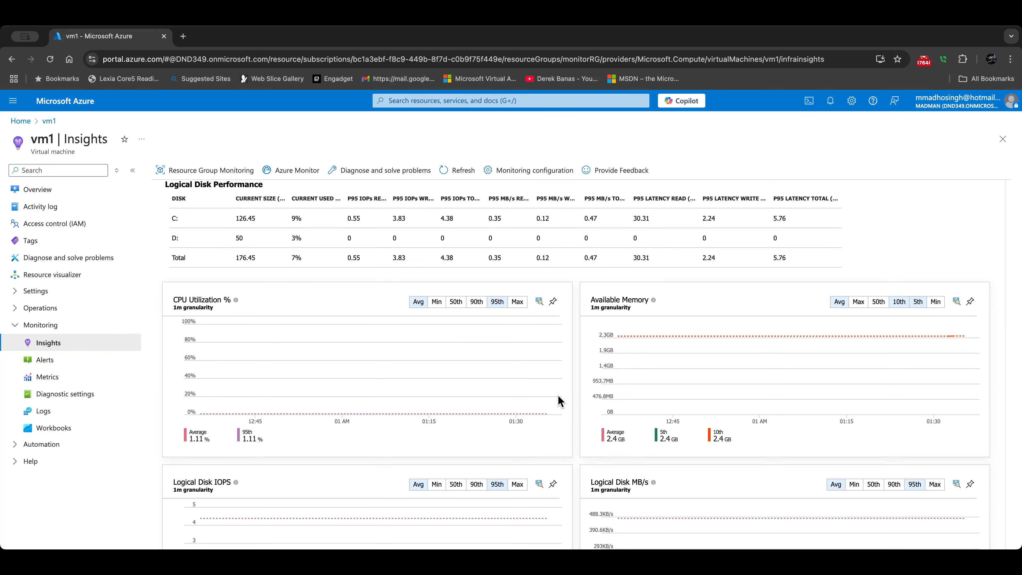
scroll(557, 398, down, 4)
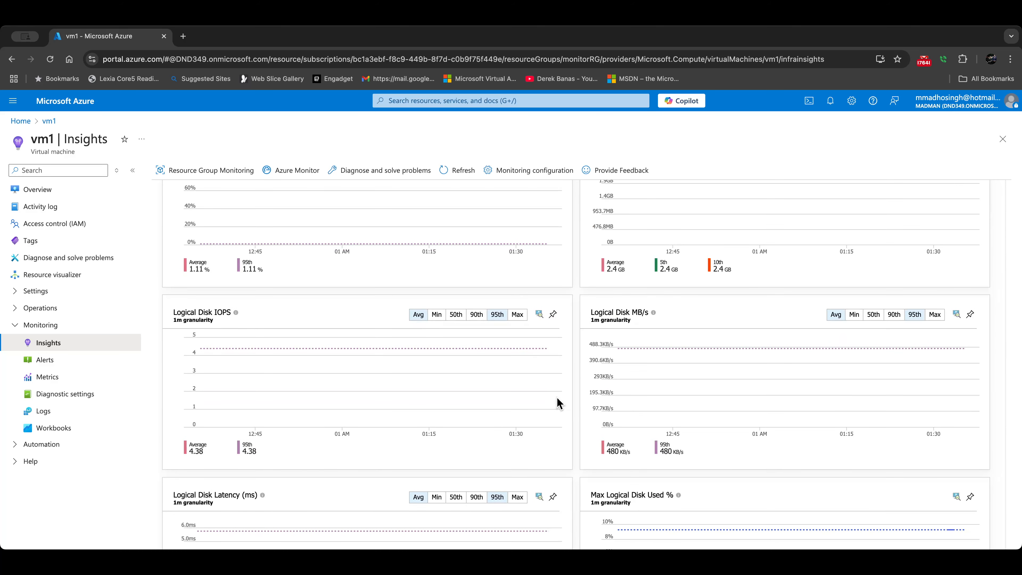
scroll(555, 397, up, 4)
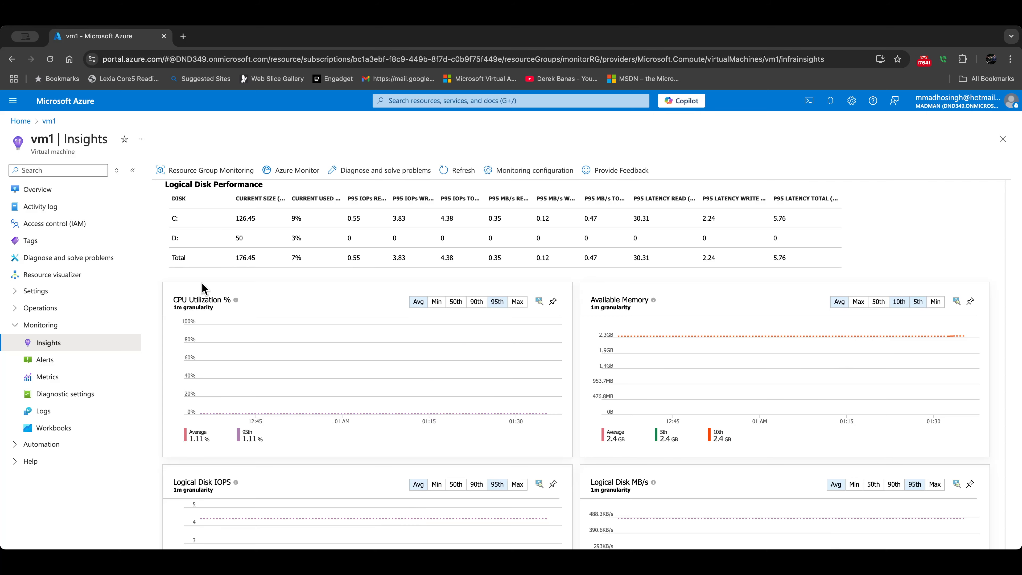
click(20, 121)
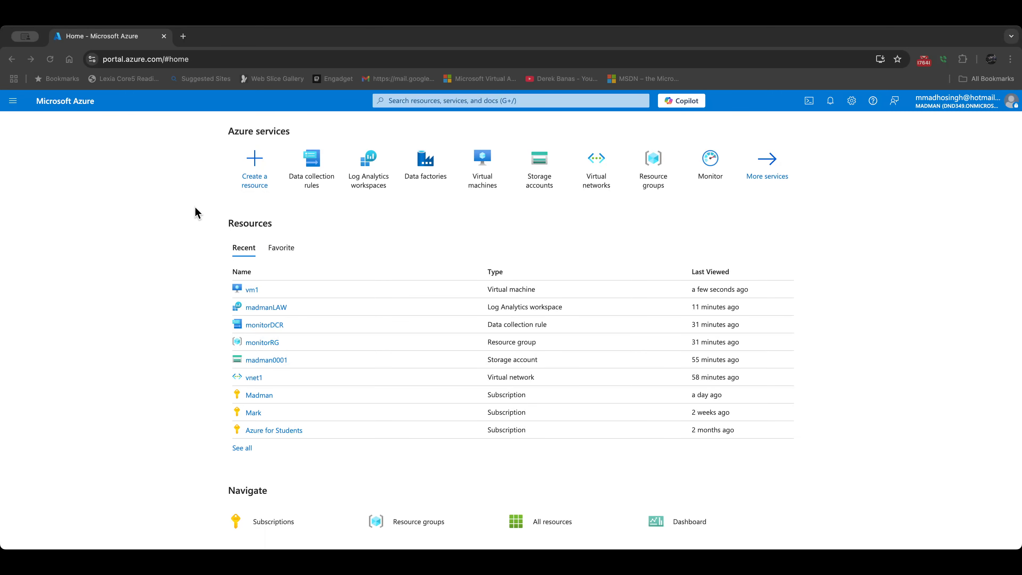
Step: Open the madman data factory's Alerts page and expand its Create options
click(424, 168)
click(52, 255)
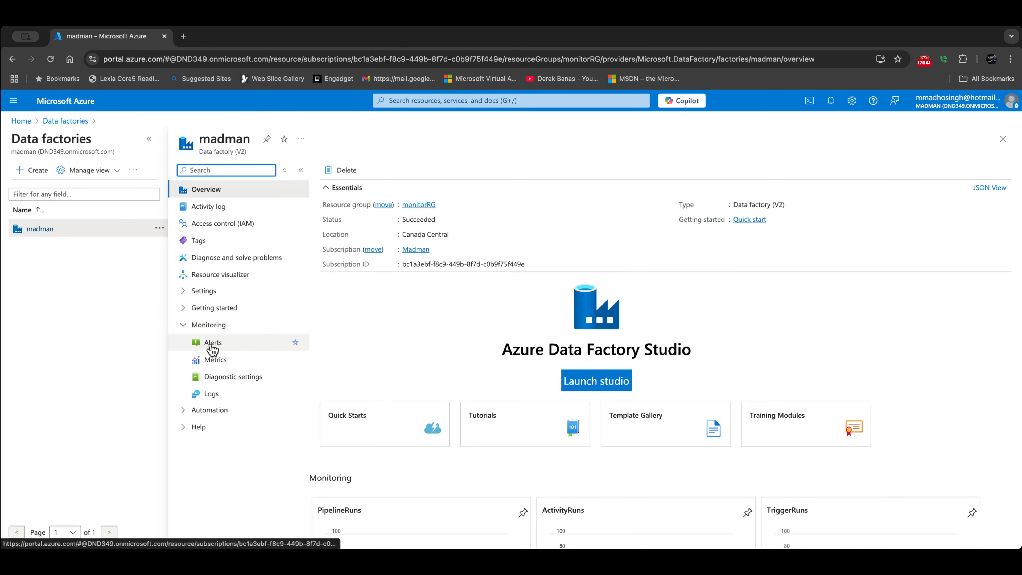
click(224, 344)
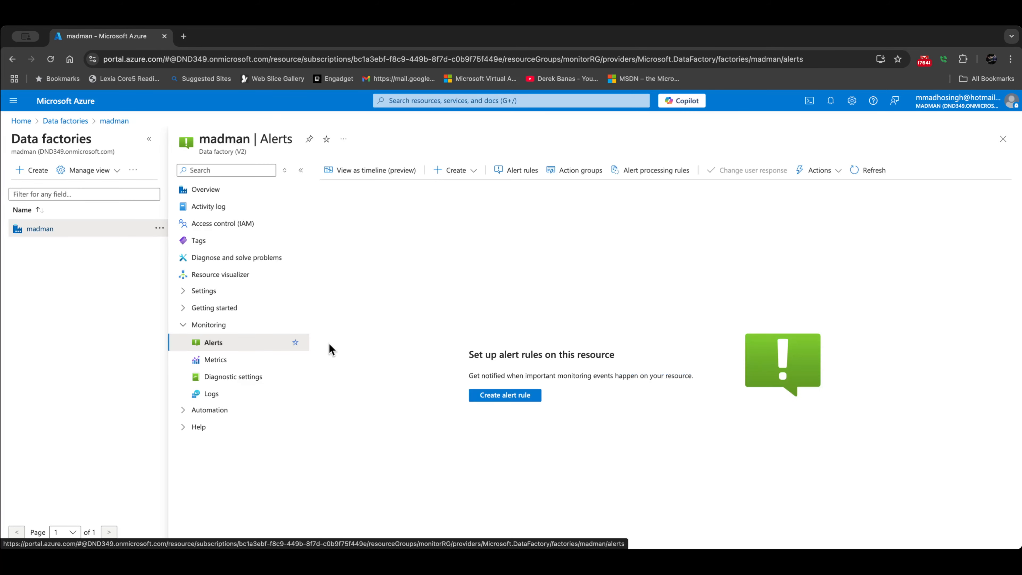
click(450, 177)
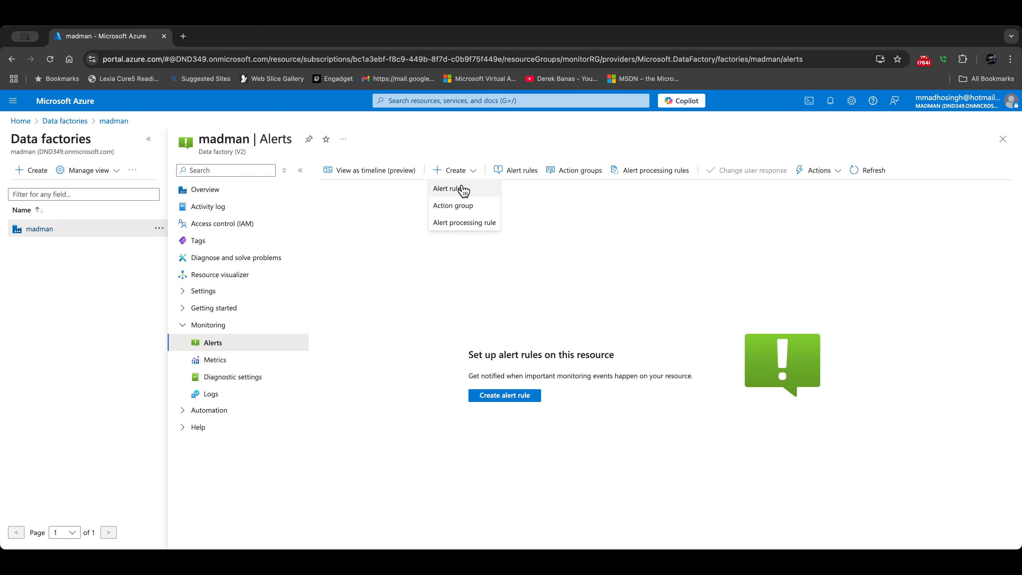
Step: Start a madman alert rule on Failed pipeline runs metrics using Count aggregation, threshold above 0
click(455, 194)
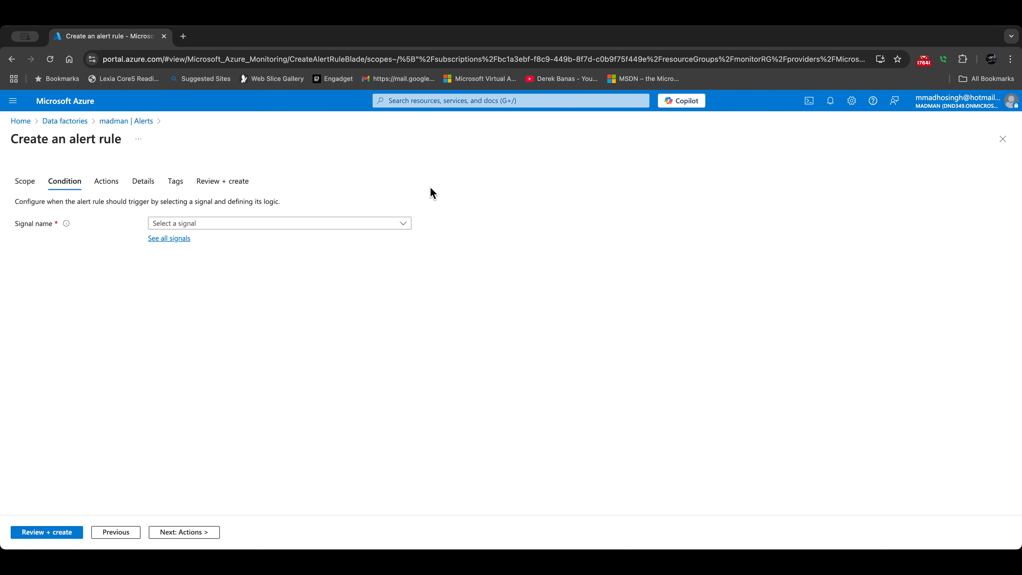
click(184, 224)
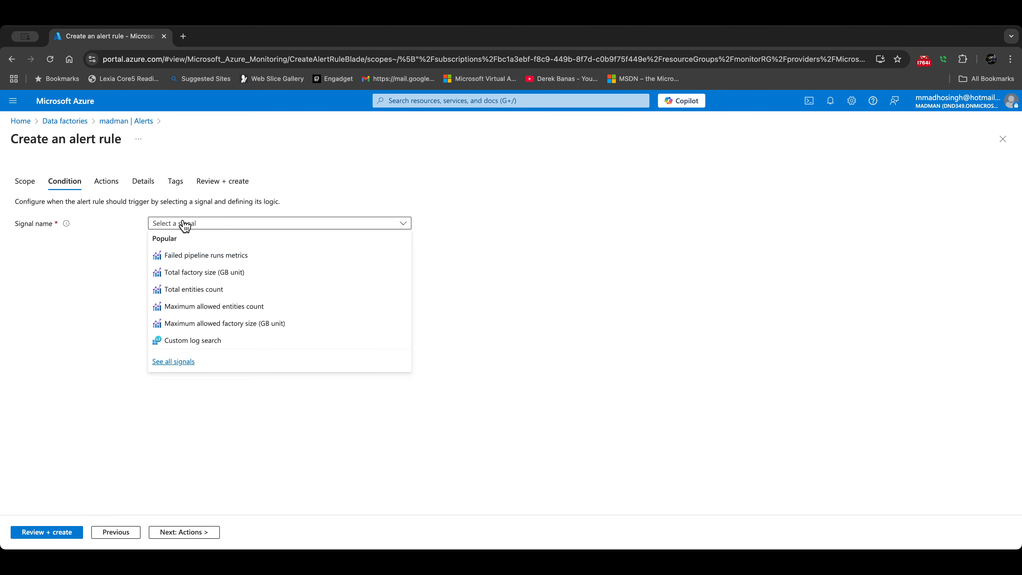
click(193, 262)
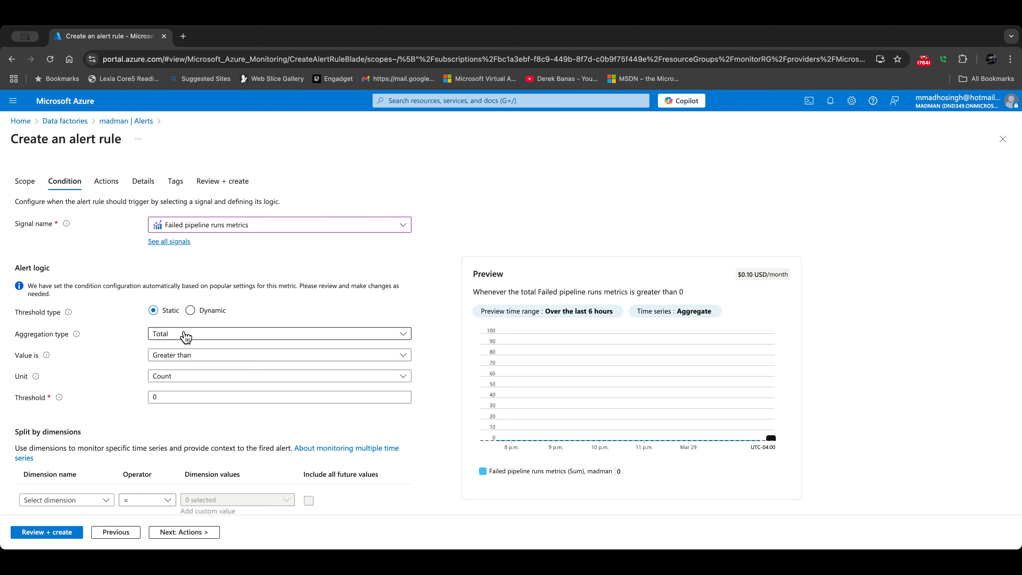
click(186, 336)
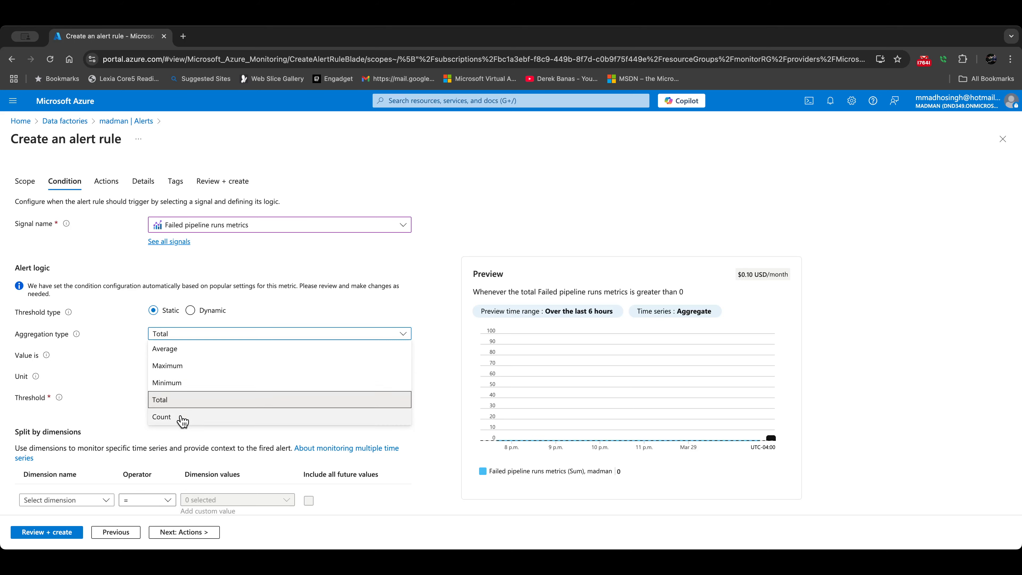
click(183, 419)
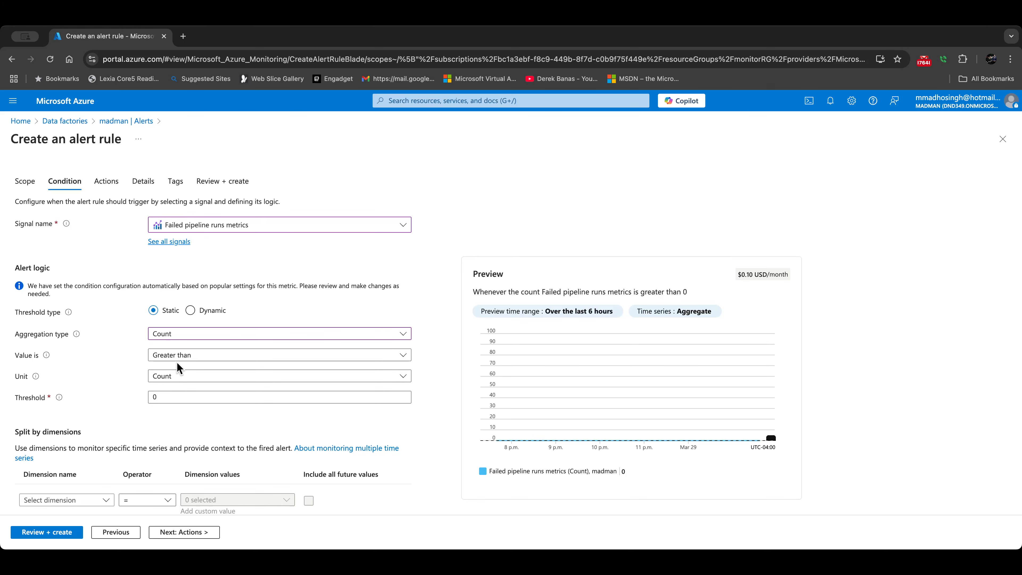
scroll(165, 362, down, 3)
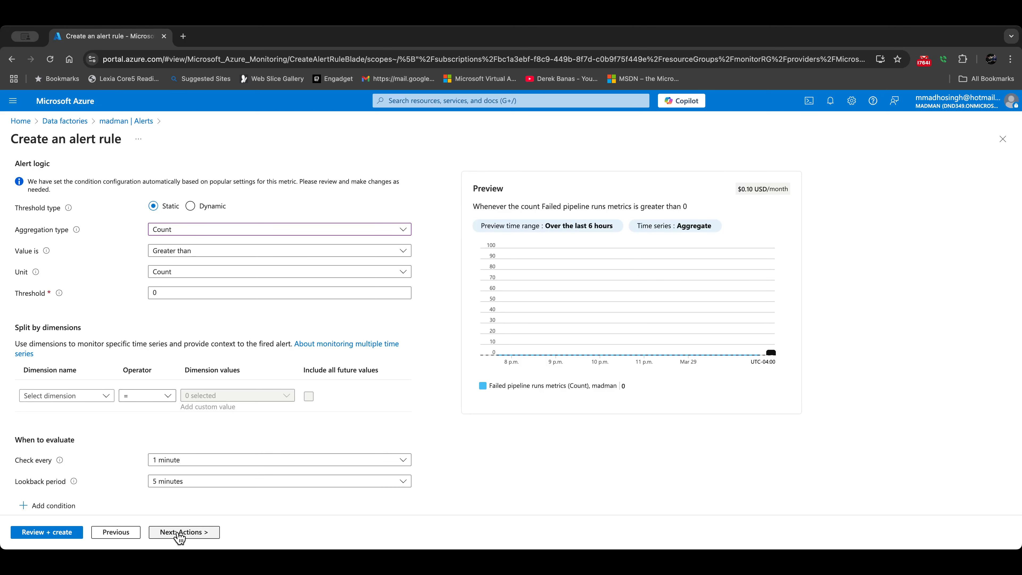
click(179, 536)
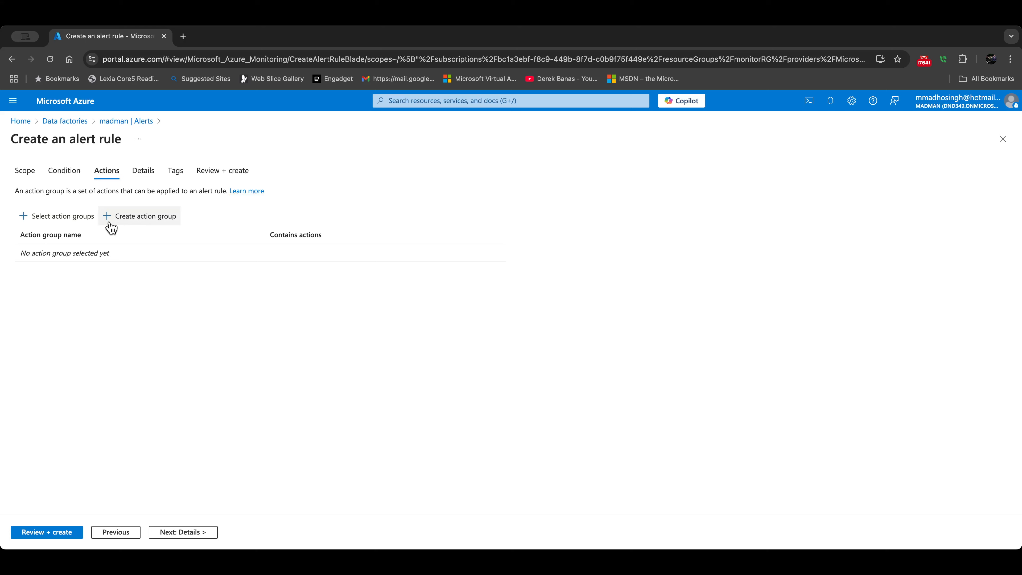
Step: Name the alert rule monitorRule, review its condition and pricing, and create it
click(187, 537)
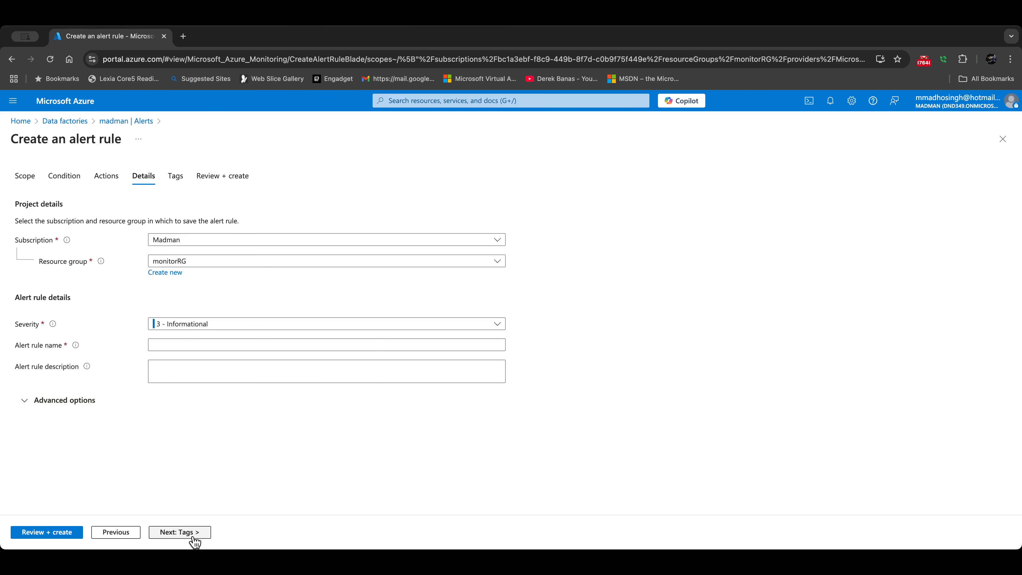
click(62, 534)
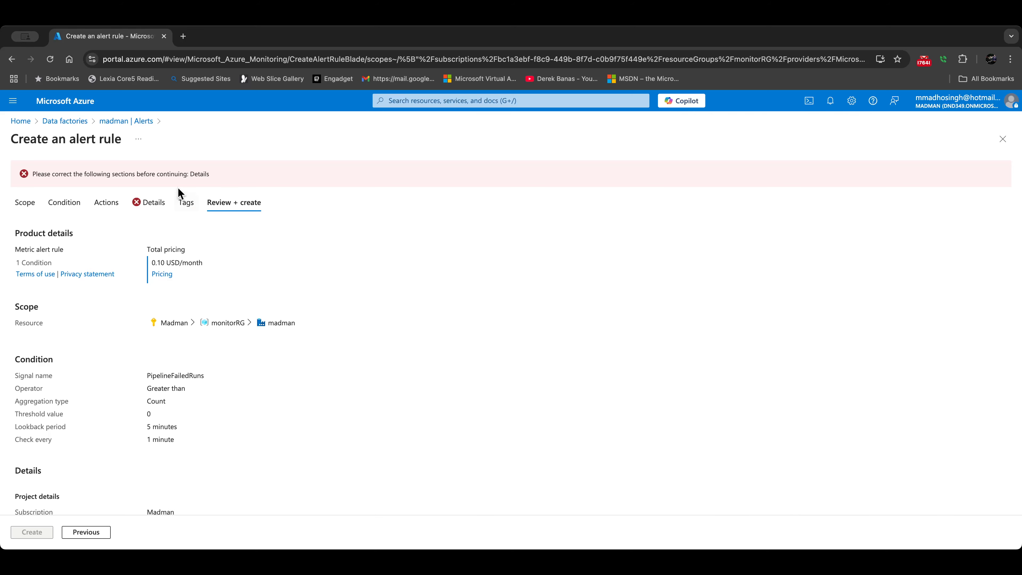
click(146, 202)
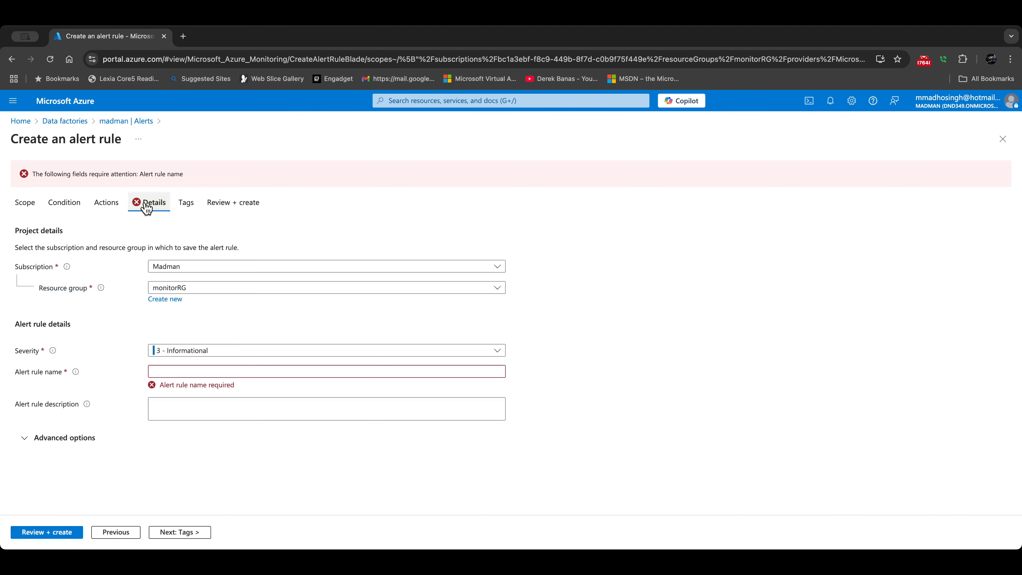
click(163, 371)
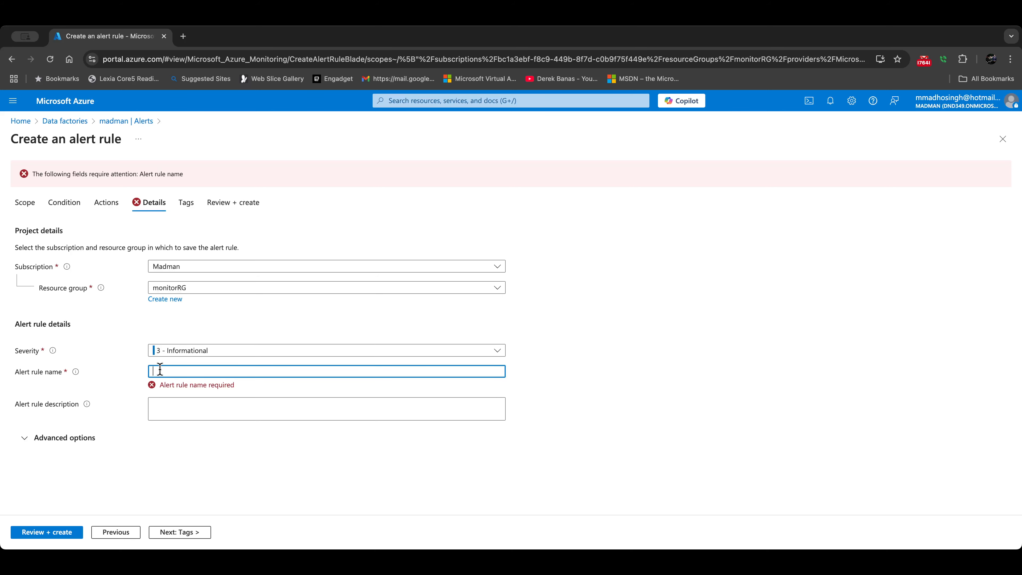
text(monitorRule)
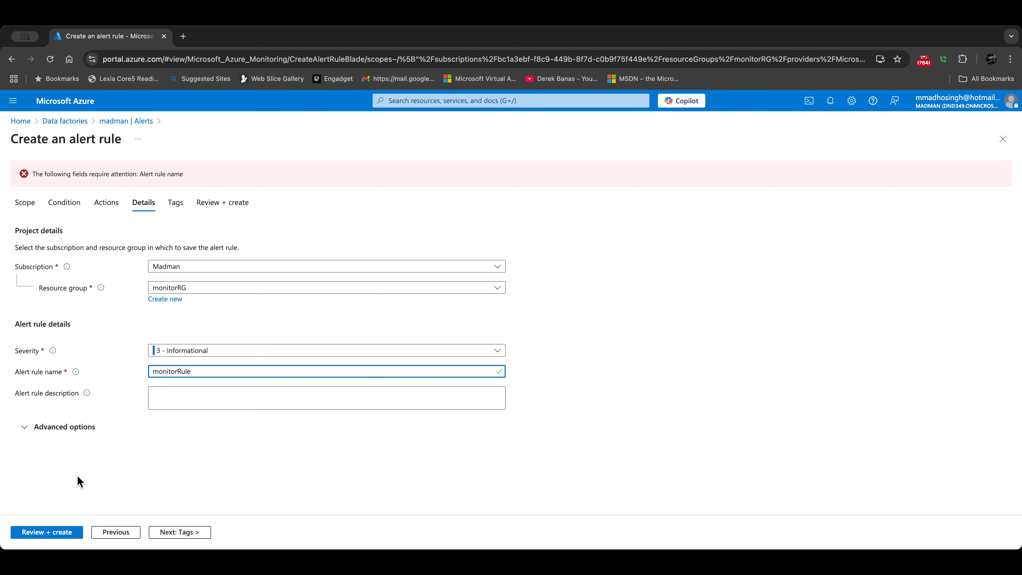
click(69, 532)
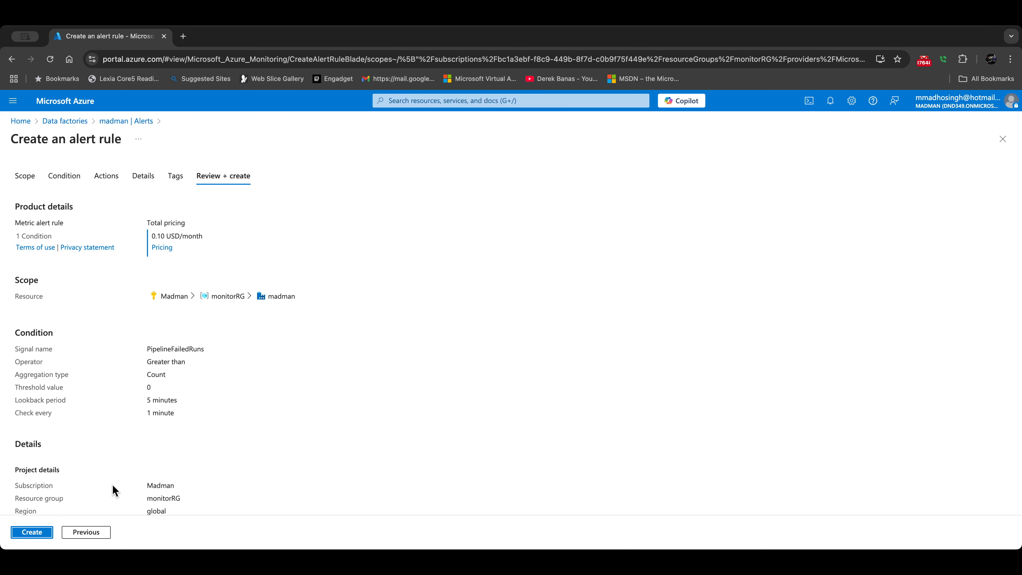
click(29, 535)
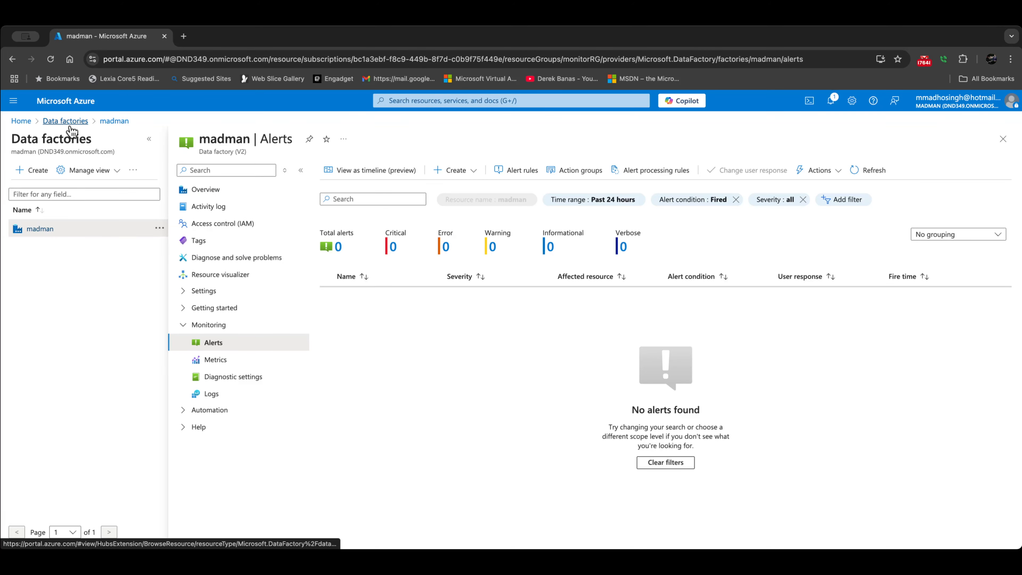
Step: Go from Home to the monitorRG resource group
click(22, 122)
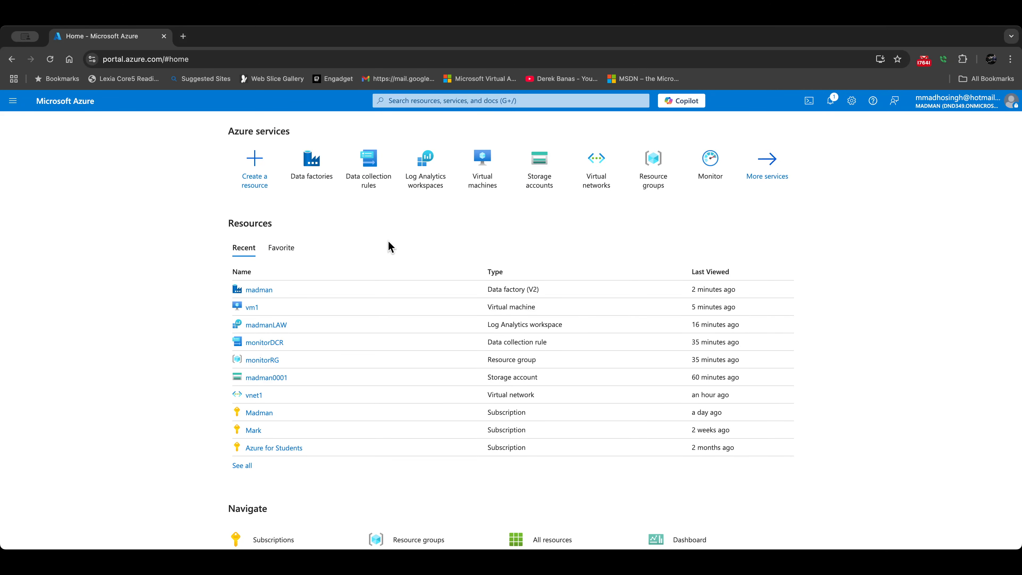
click(651, 174)
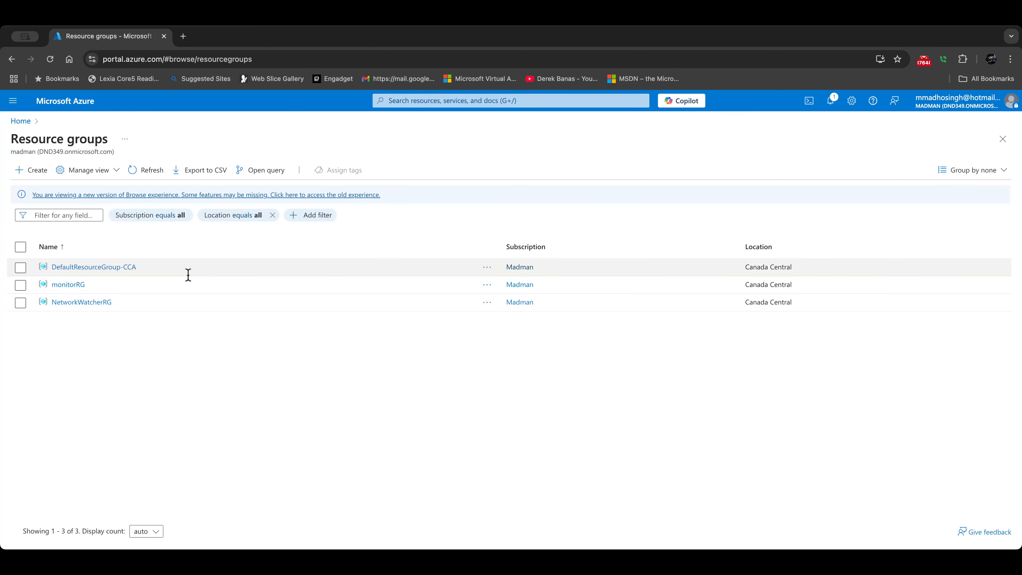
click(56, 285)
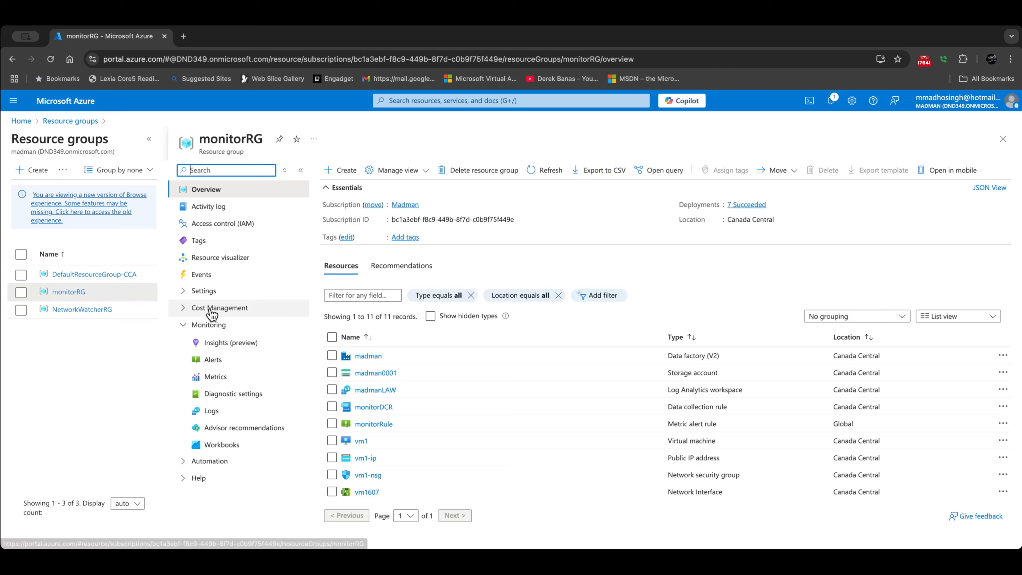
Step: Delete monitorRG with force delete for virtual machines, confirming with the name monitorRG
click(492, 176)
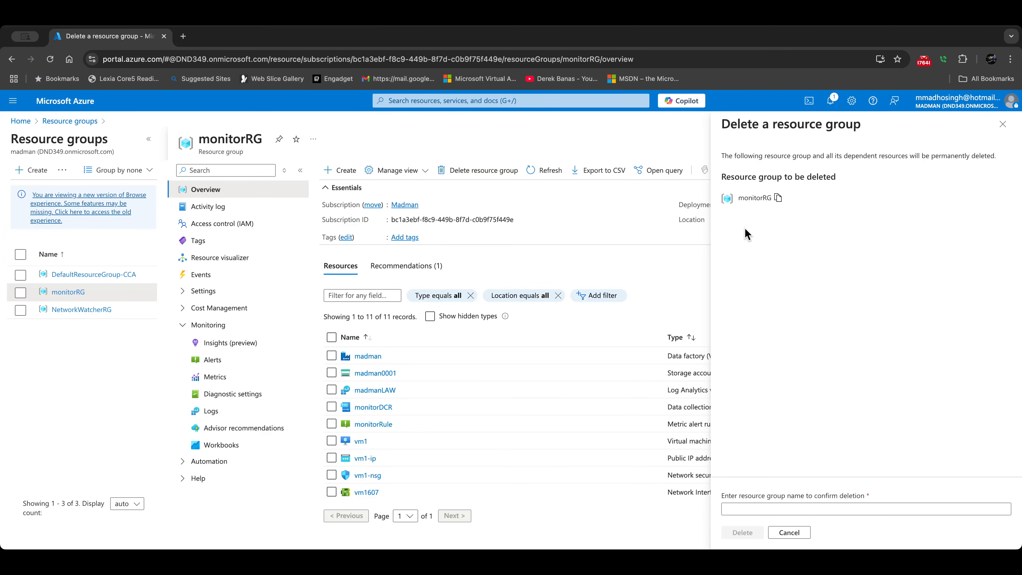
click(726, 478)
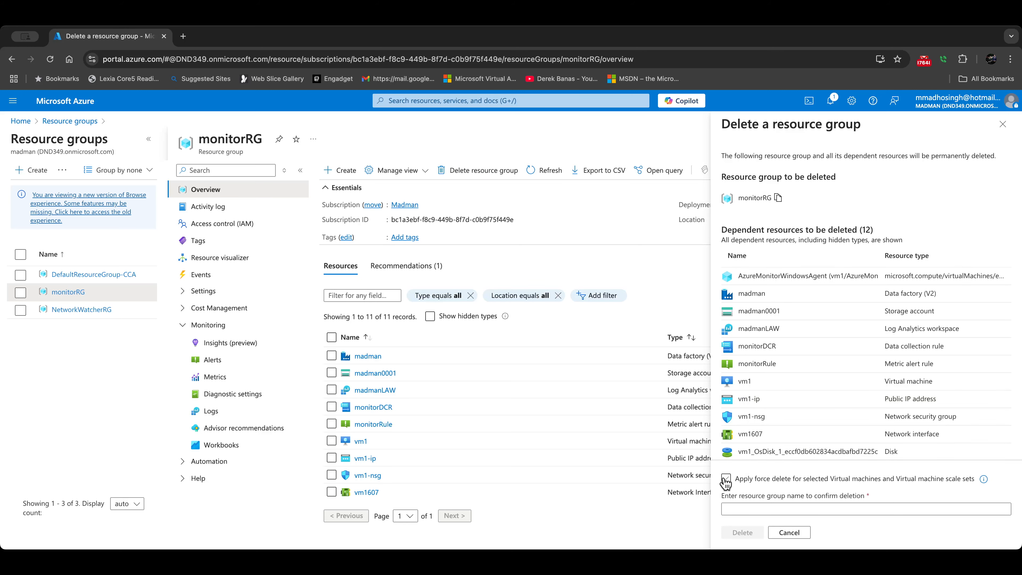
click(745, 506)
text(monitorRG)
click(742, 532)
click(856, 382)
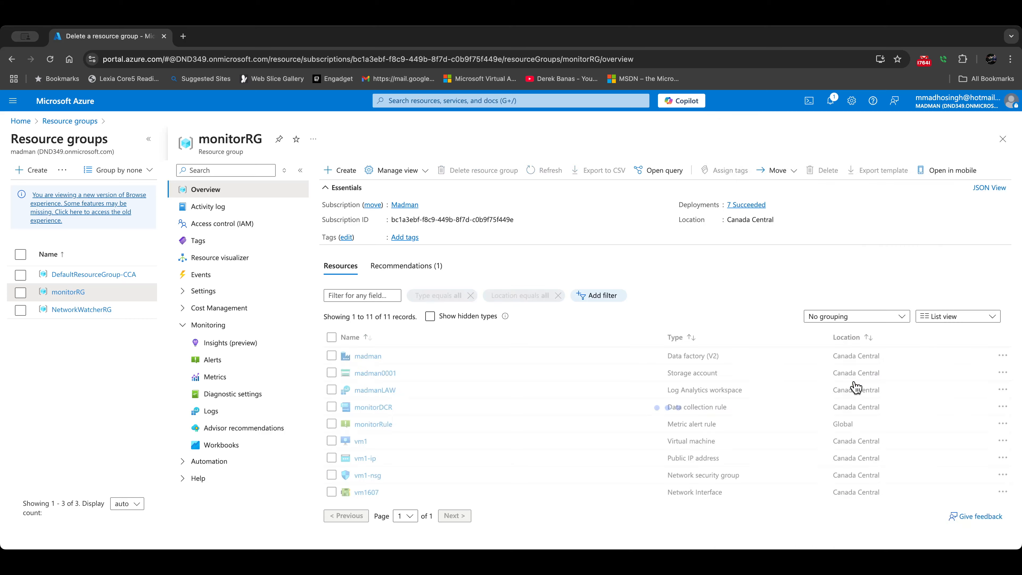
click(82, 121)
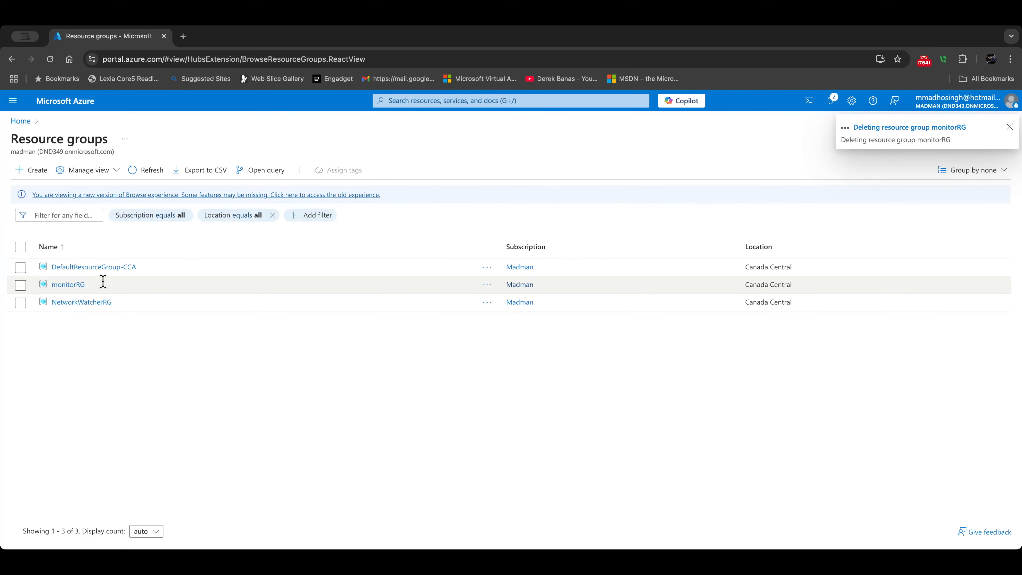
Step: Delete the NetworkWatcherRG resource group, confirming with its name
click(75, 310)
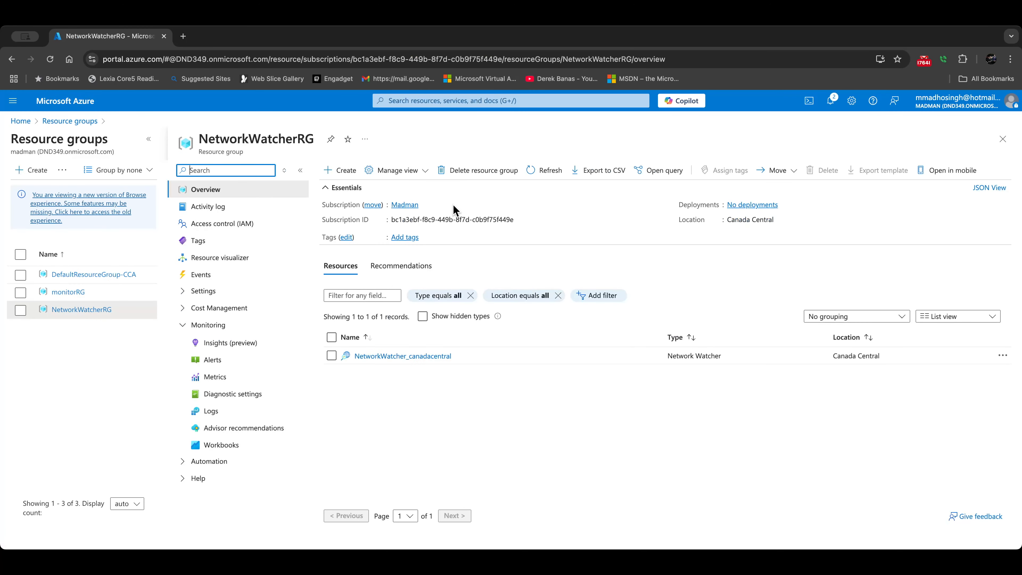
click(476, 171)
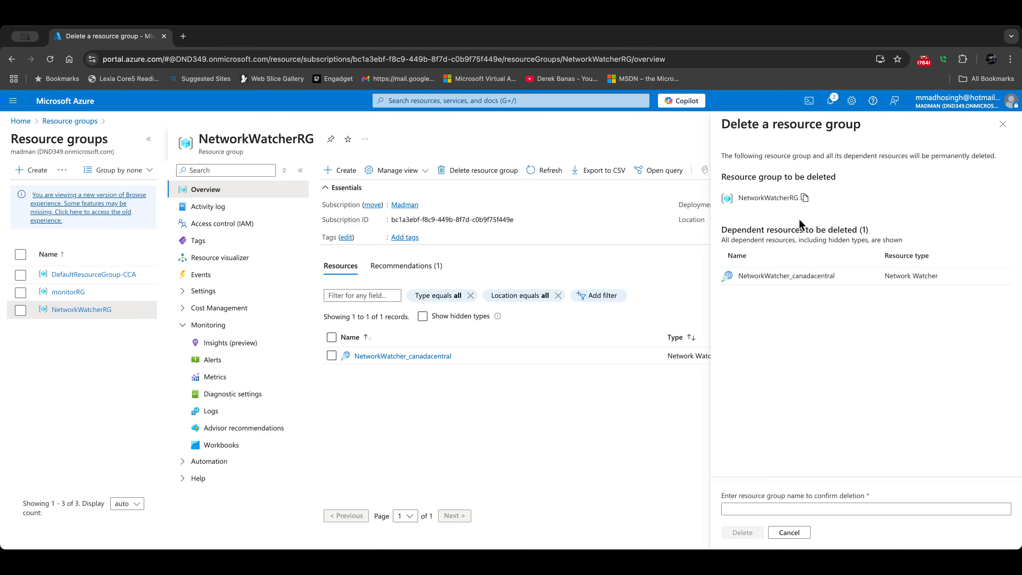
click(804, 197)
click(741, 508)
text(NetworkWatcherRG)
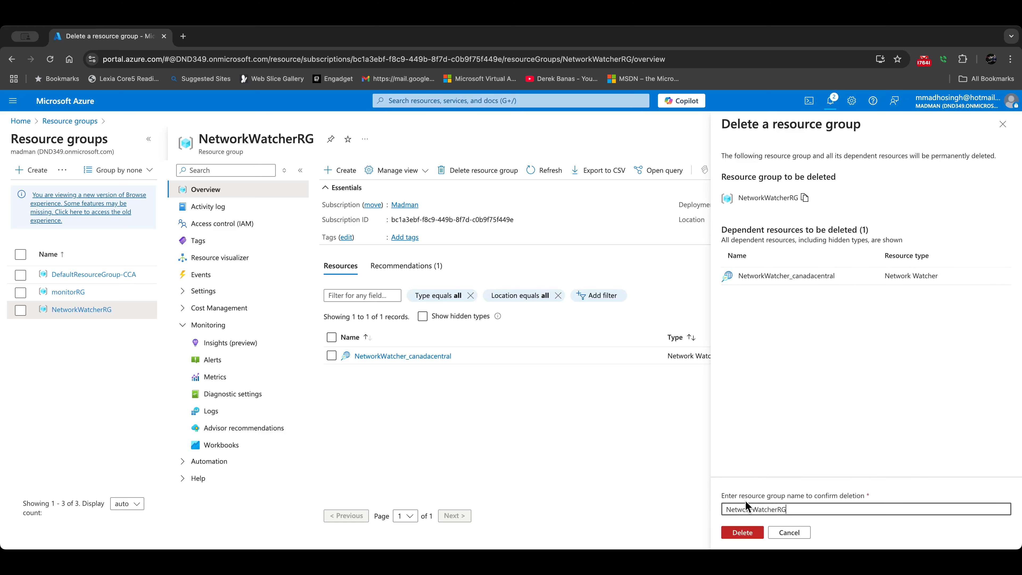
click(743, 532)
click(851, 385)
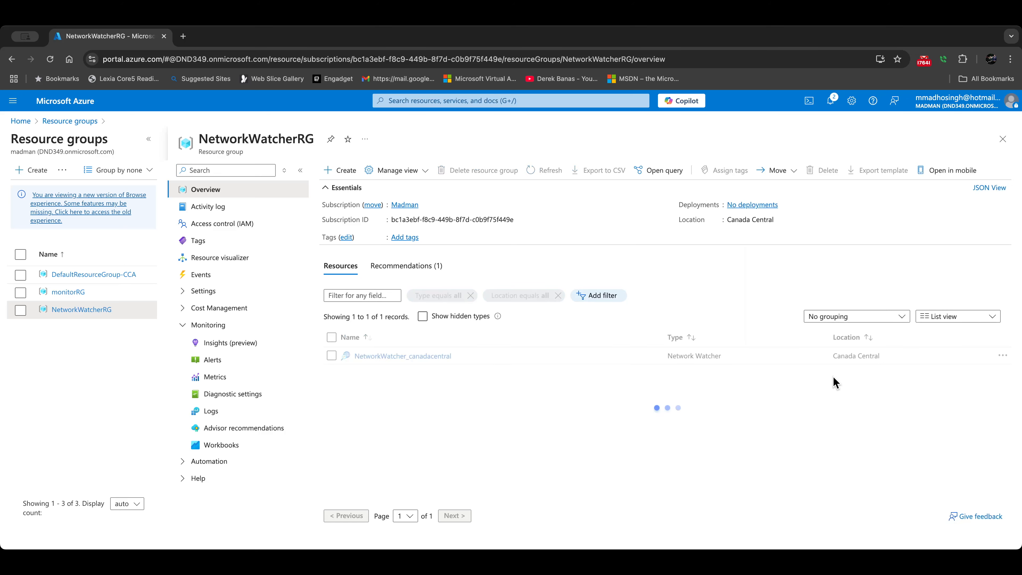
Step: Delete the DefaultResourceGroup-CCA resource group, confirming with its name
click(89, 279)
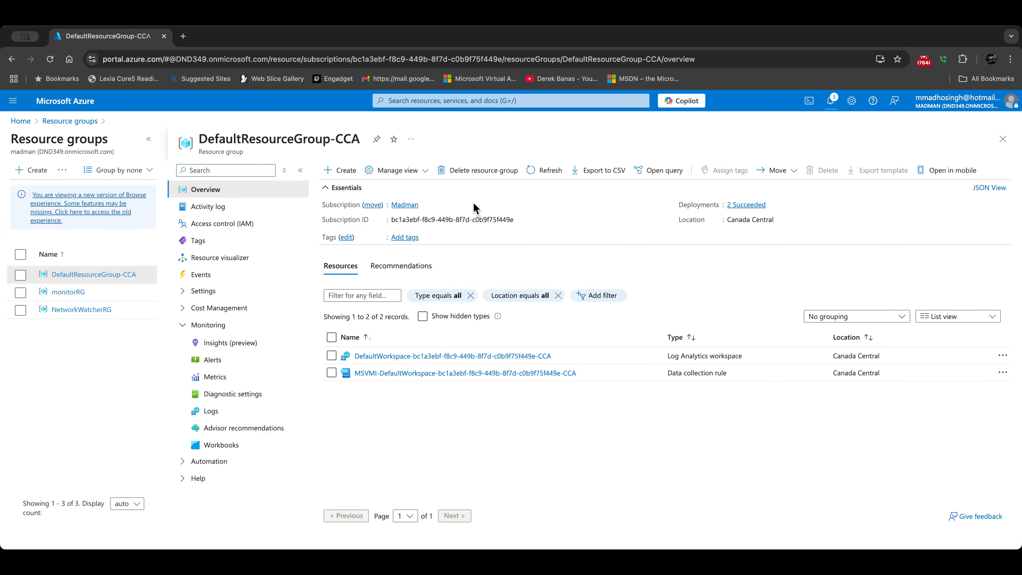
click(477, 178)
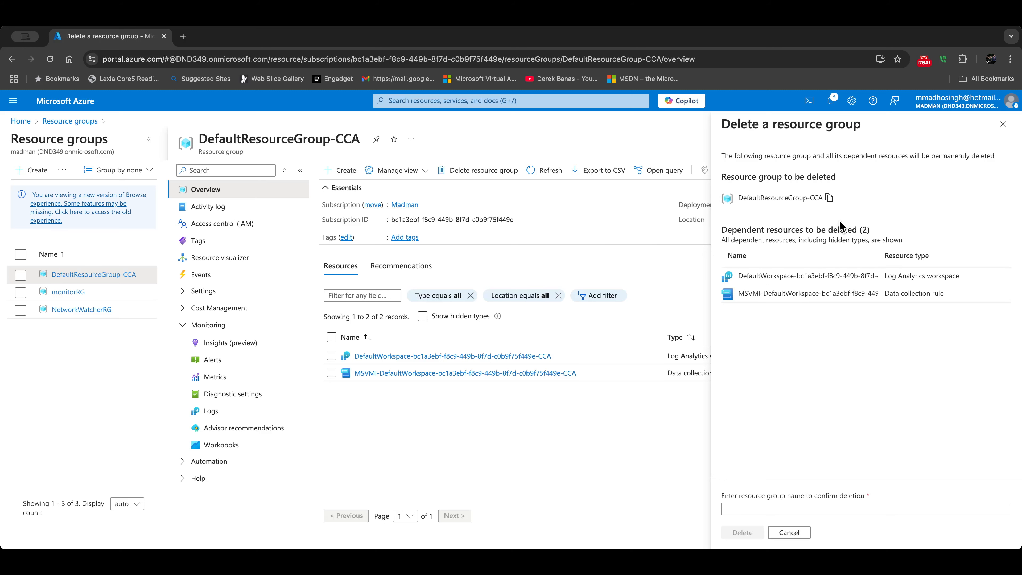
click(809, 508)
text(DefaultResourceGroup-CCA)
click(744, 533)
click(853, 381)
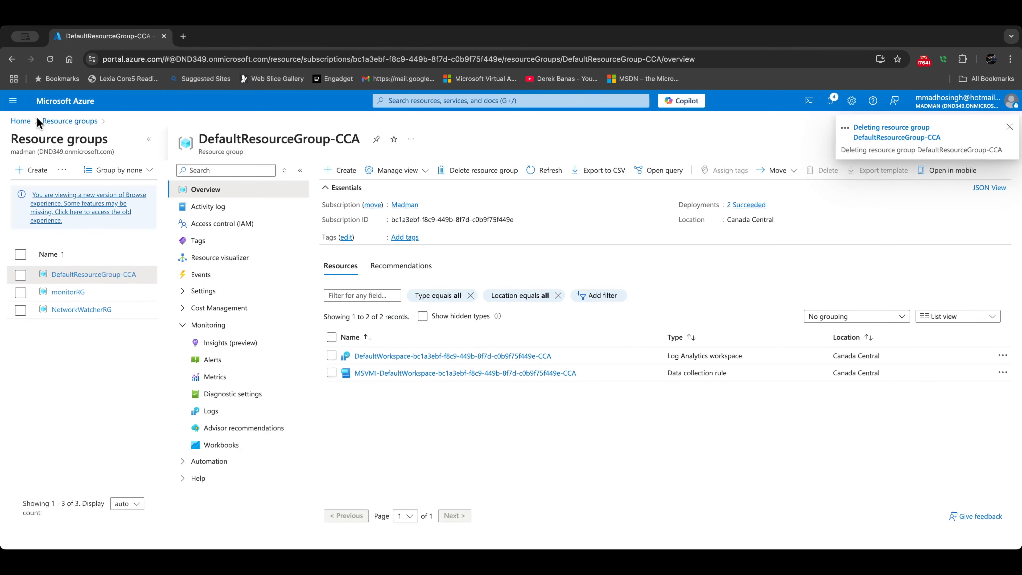
click(65, 122)
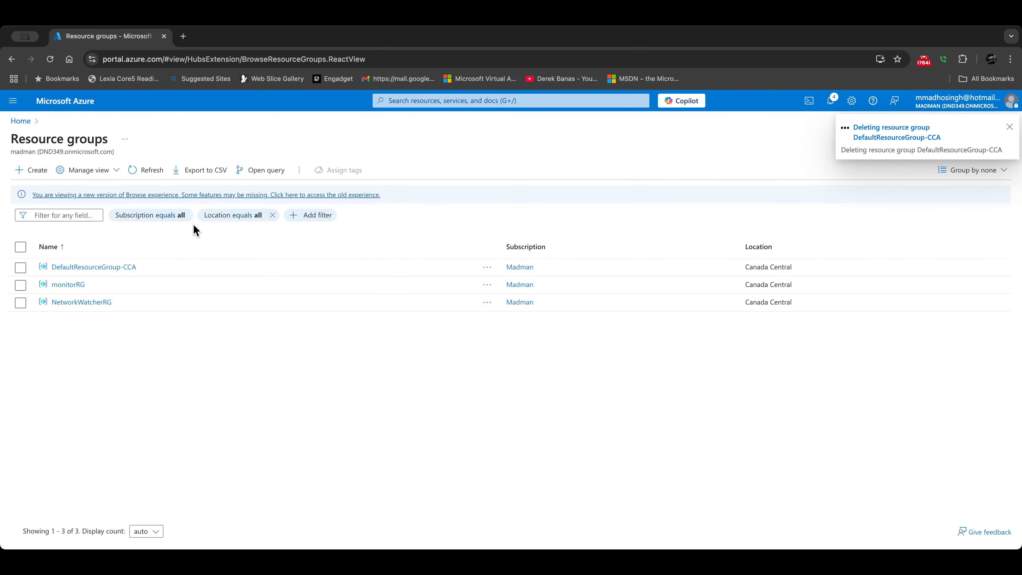